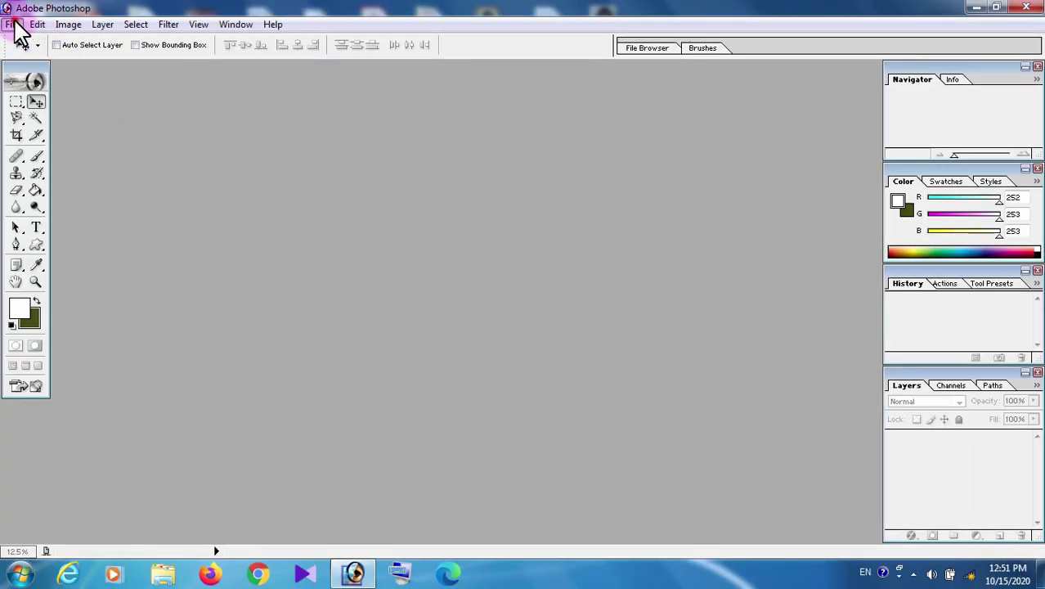
- Create a new 3.5 × 2 inch document at 300 pixels/inch, with width and height in inches
click(14, 24)
click(24, 40)
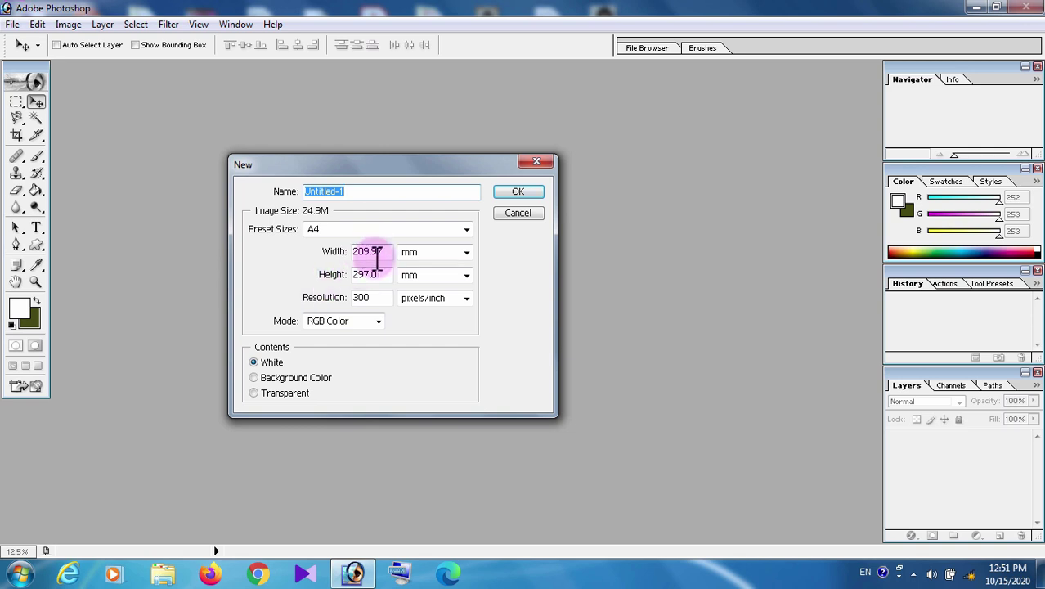
click(427, 252)
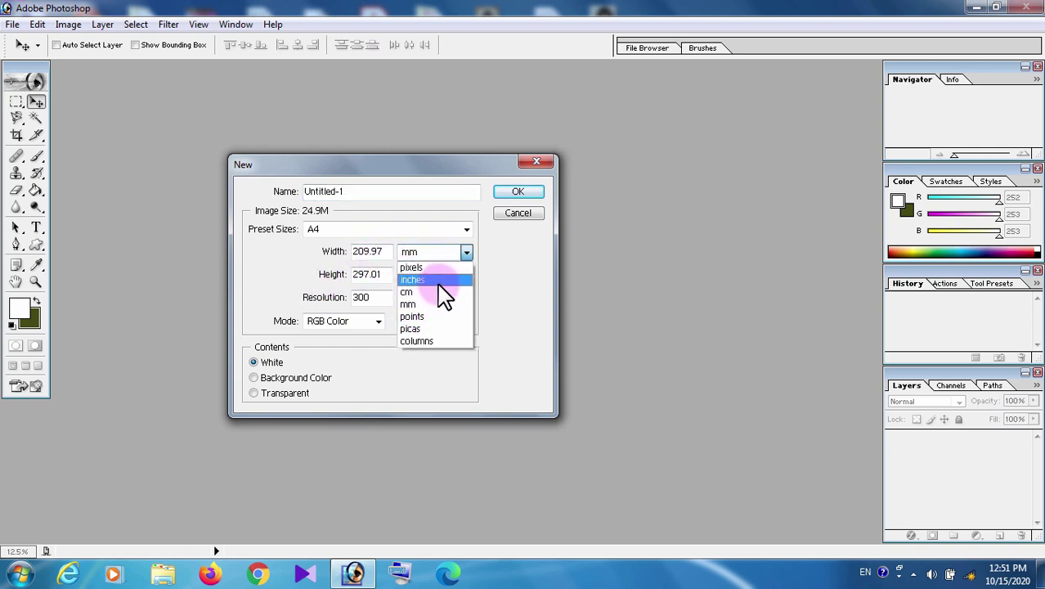
click(439, 280)
click(435, 276)
click(431, 302)
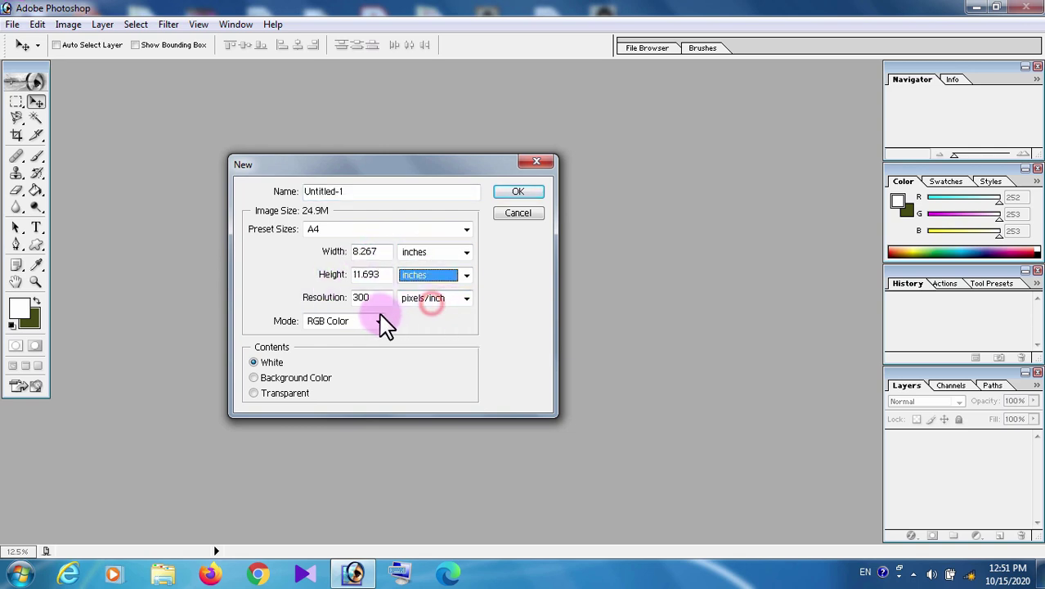
drag(380, 254, 305, 248)
text(3.5)
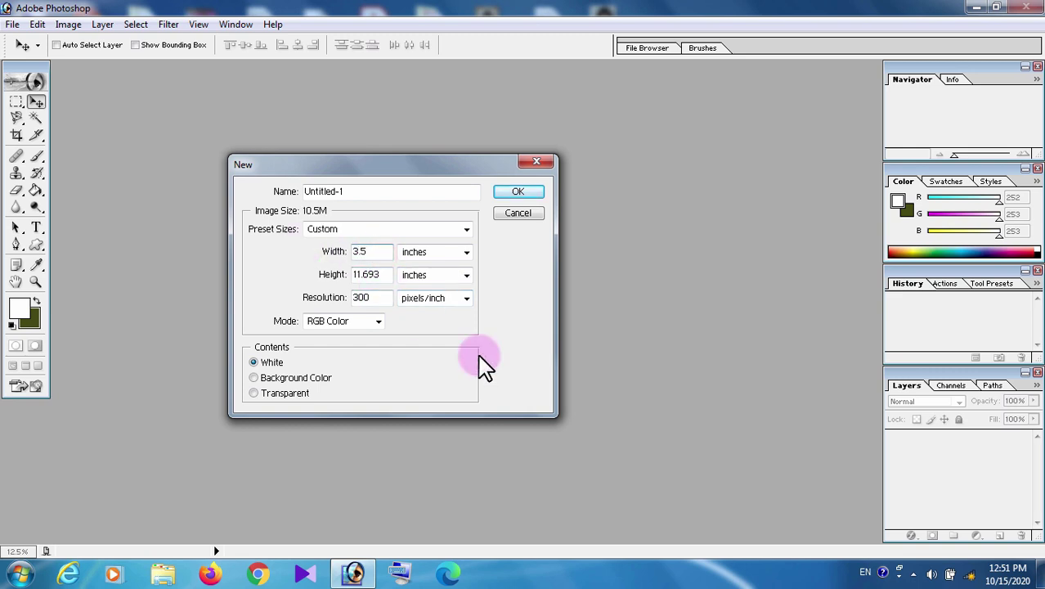
drag(385, 274, 307, 273)
text(2)
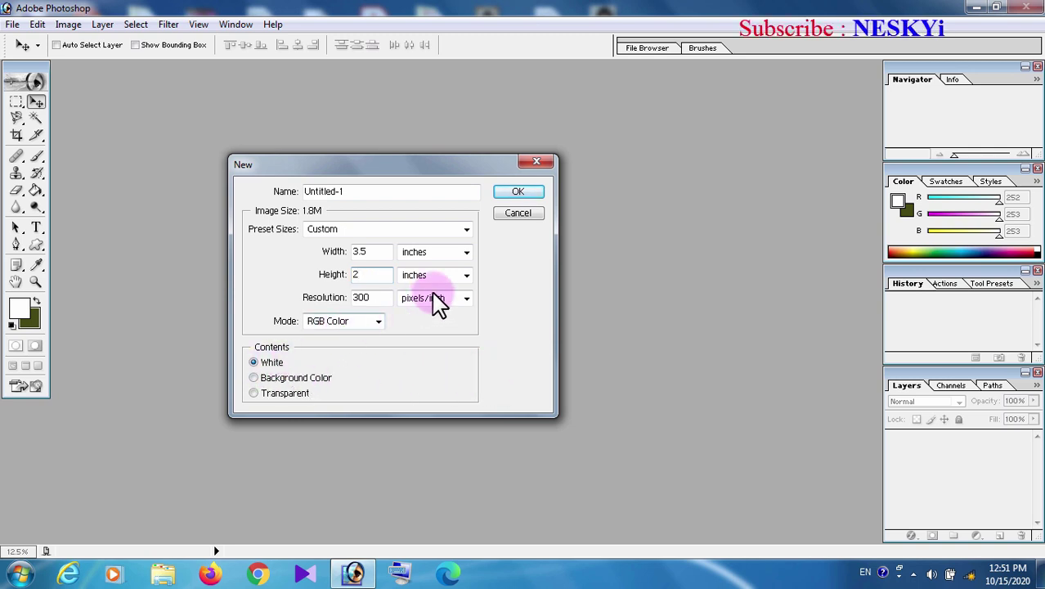
click(517, 193)
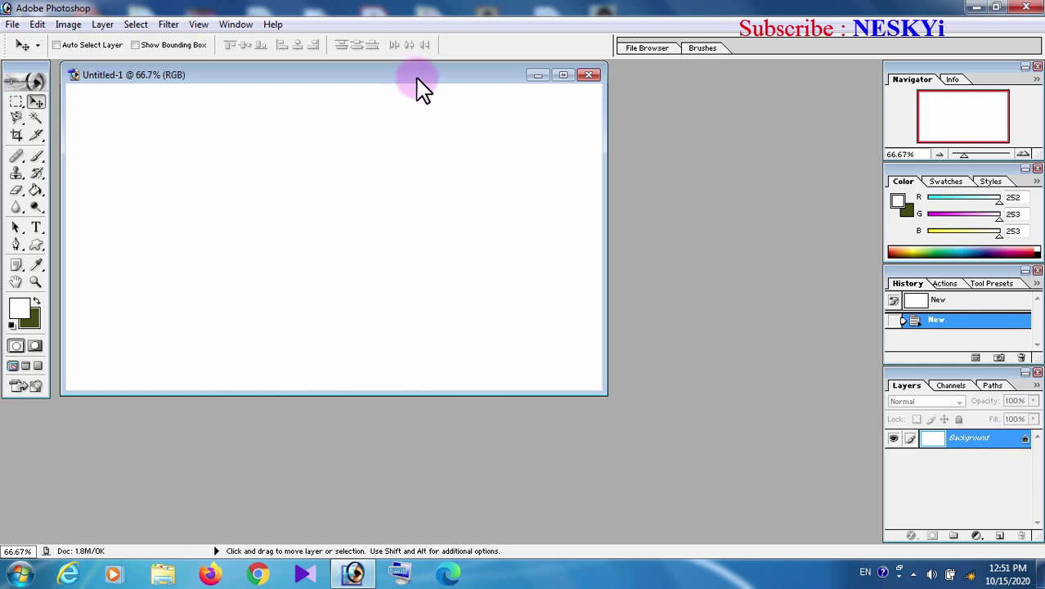
- Turn on rulers in millimetres and enlarge the document window so grey space surrounds the canvas
drag(417, 88, 466, 118)
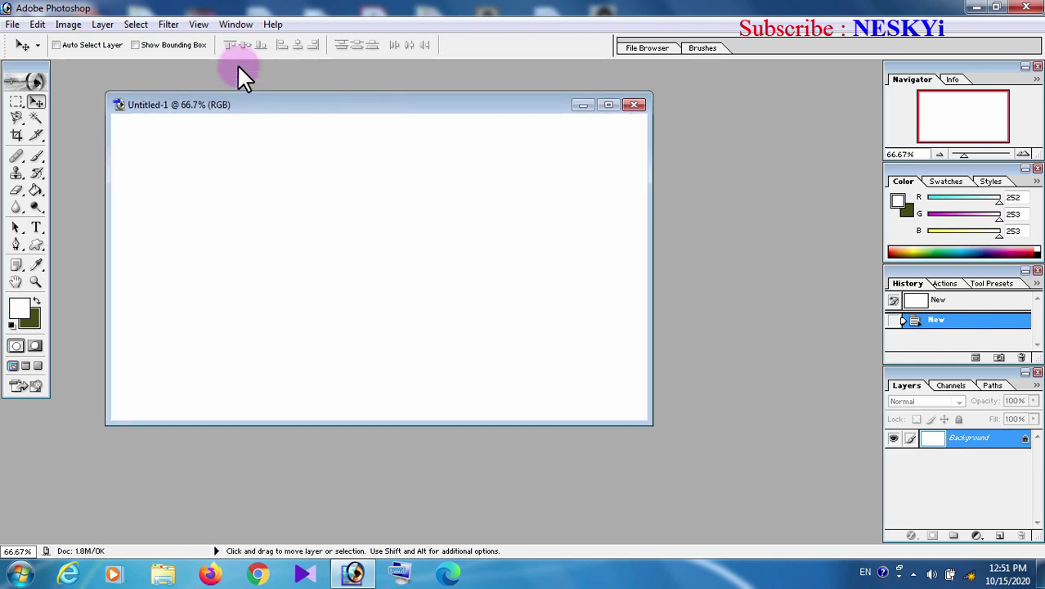
click(199, 25)
click(217, 230)
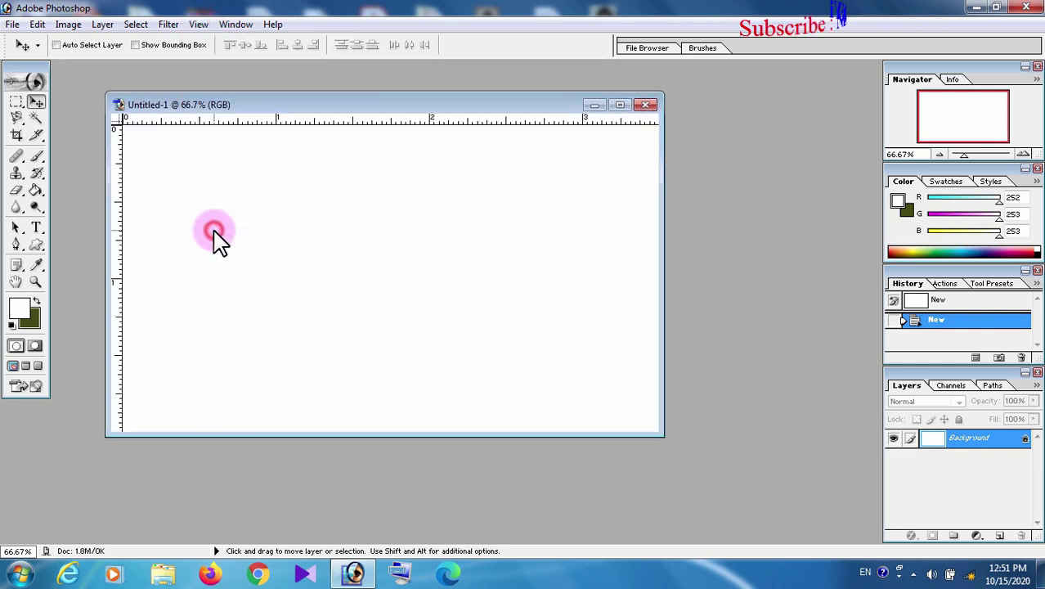
right_click(357, 124)
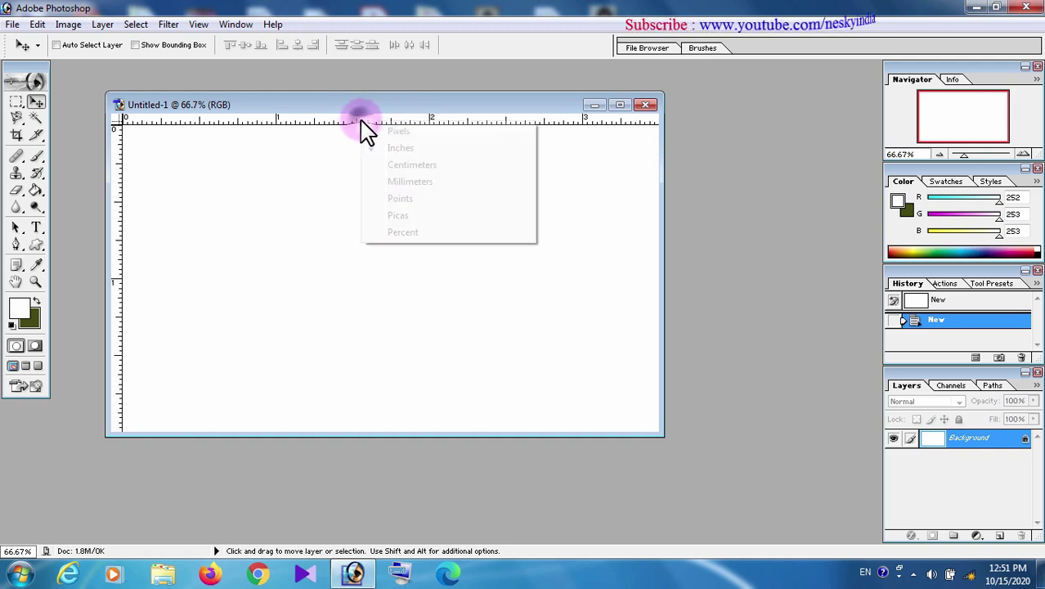
click(394, 185)
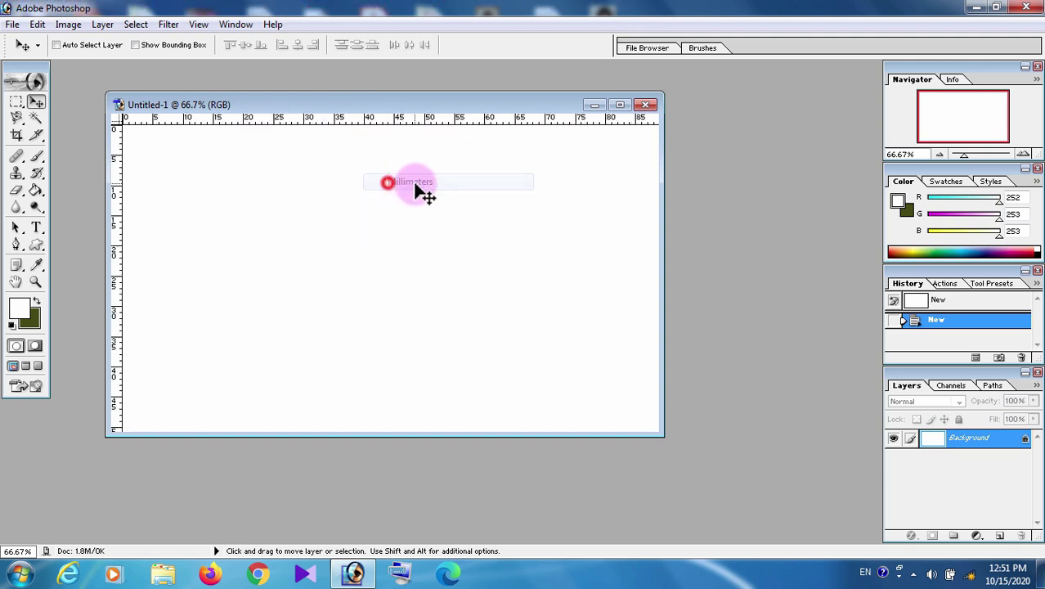
drag(659, 433, 754, 515)
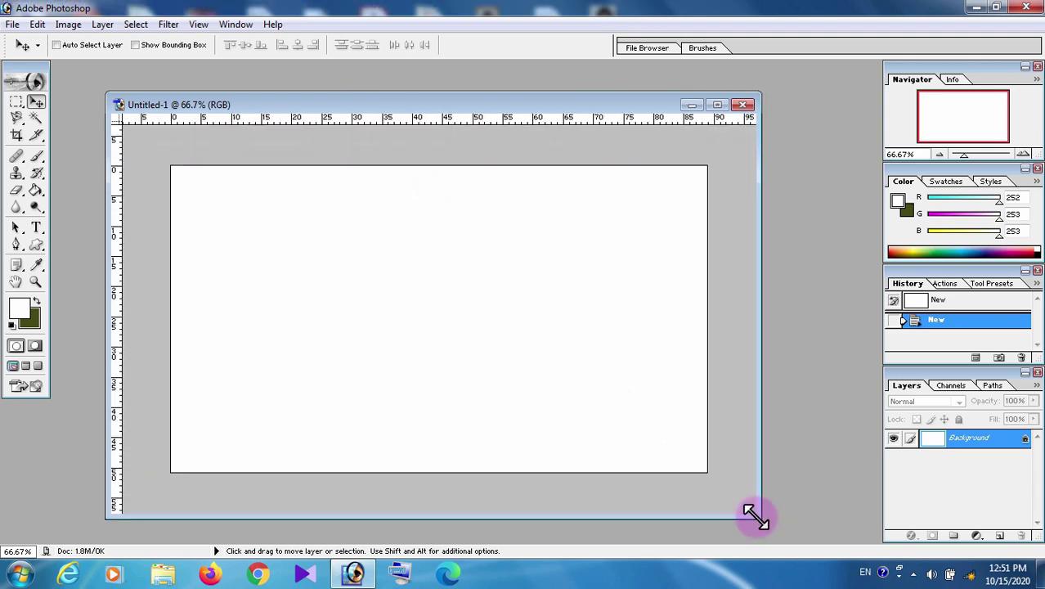
drag(583, 105, 565, 84)
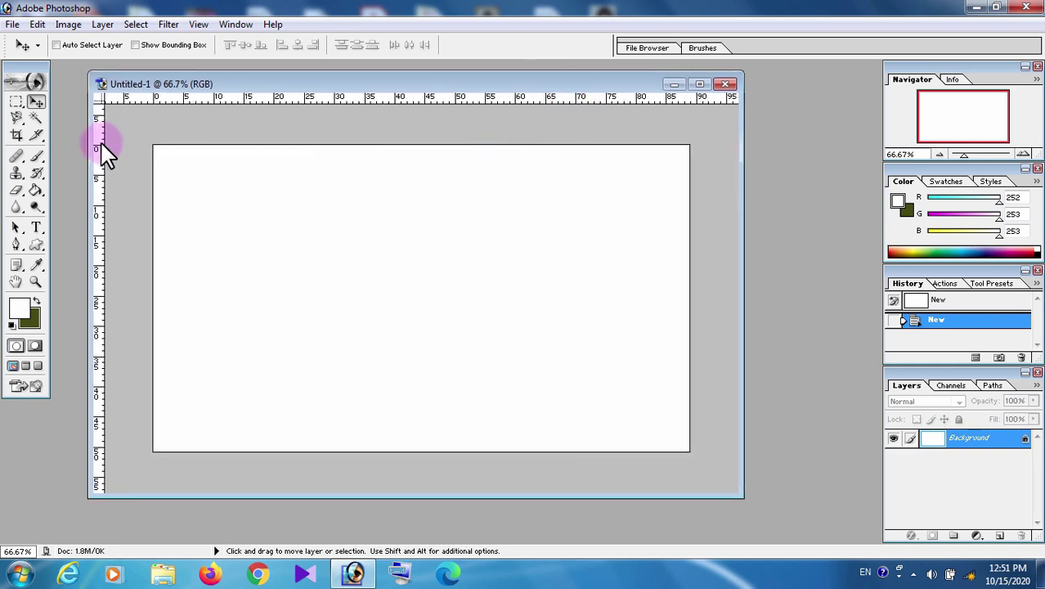
- Place vertical guides at 40, 30 and 10 mm and three horizontal guides from 10 mm down
drag(100, 162, 391, 173)
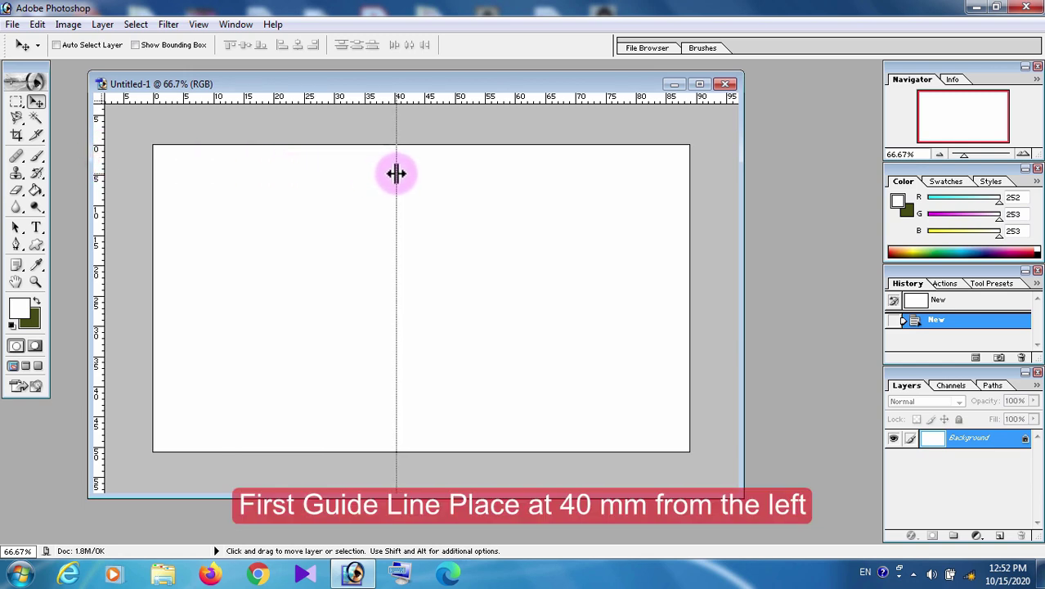
drag(392, 173, 393, 174)
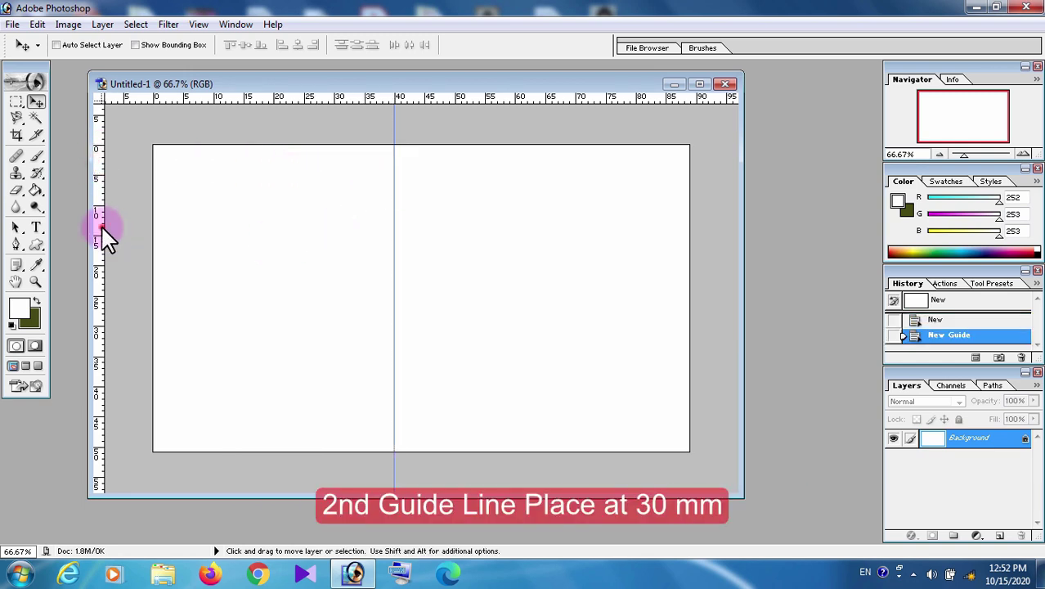
drag(103, 229, 333, 239)
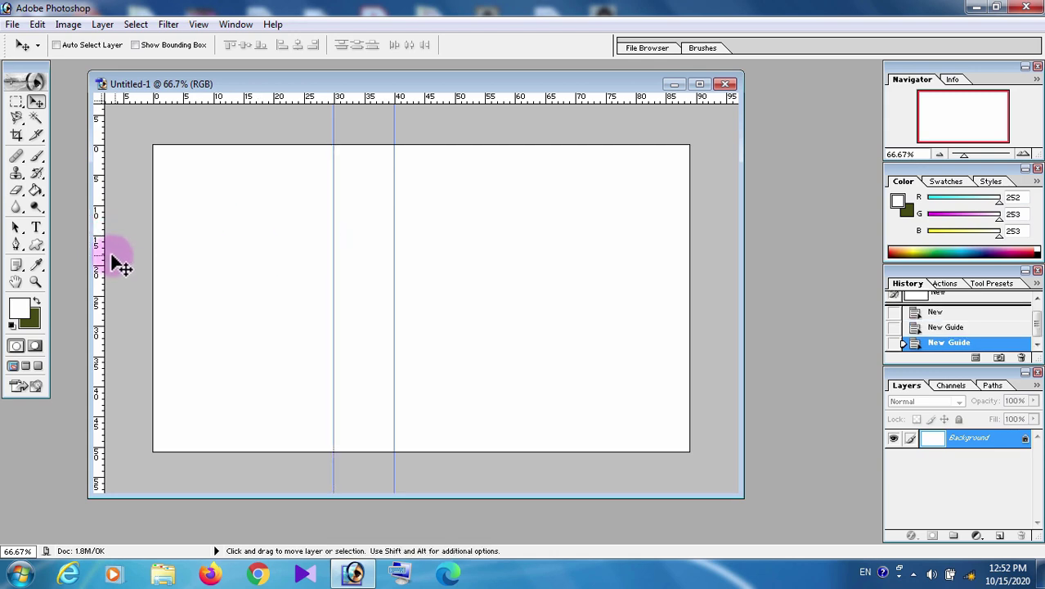
drag(102, 259, 235, 259)
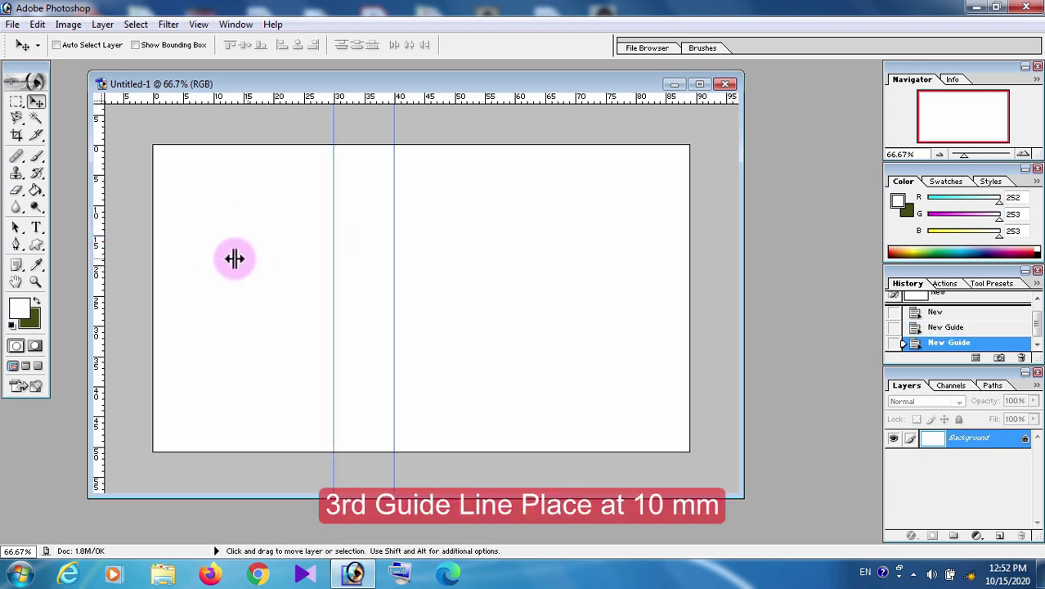
drag(234, 259, 215, 259)
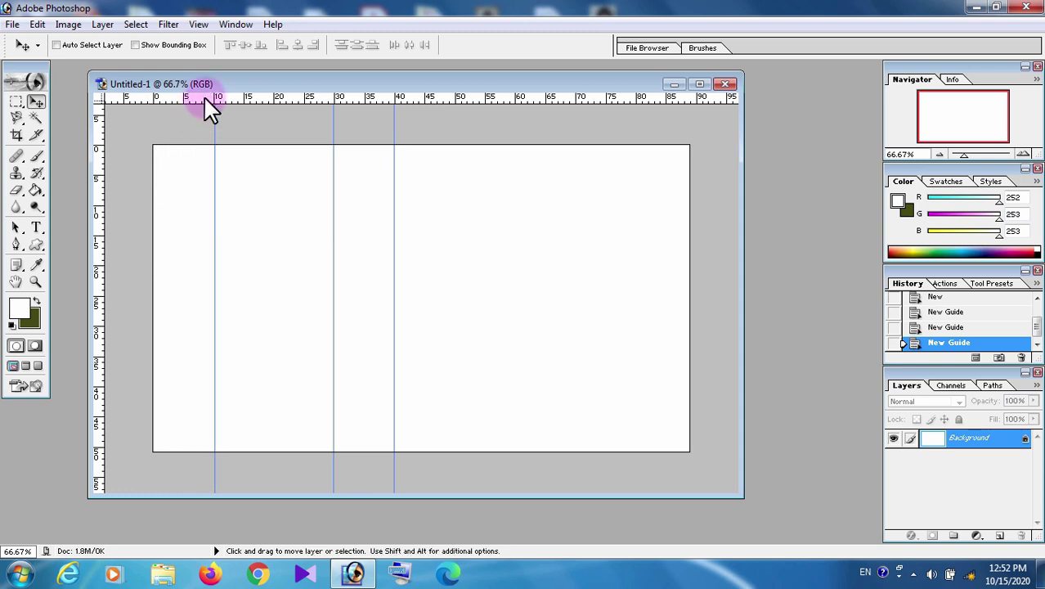
drag(205, 100, 200, 208)
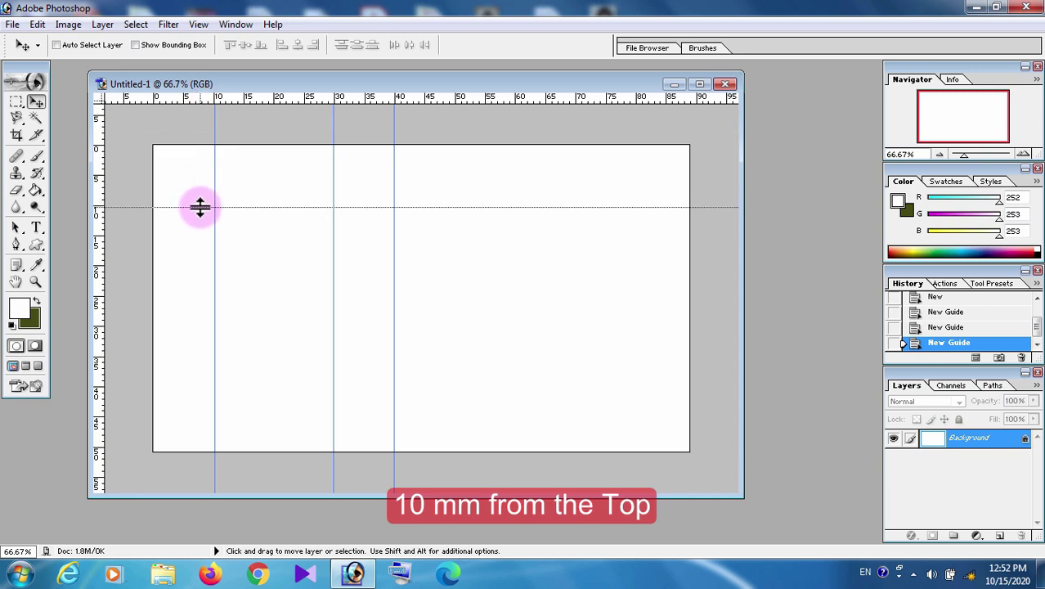
mouse_move(200, 98)
mouse_down()
mouse_move(189, 181)
mouse_move(196, 325)
mouse_up()
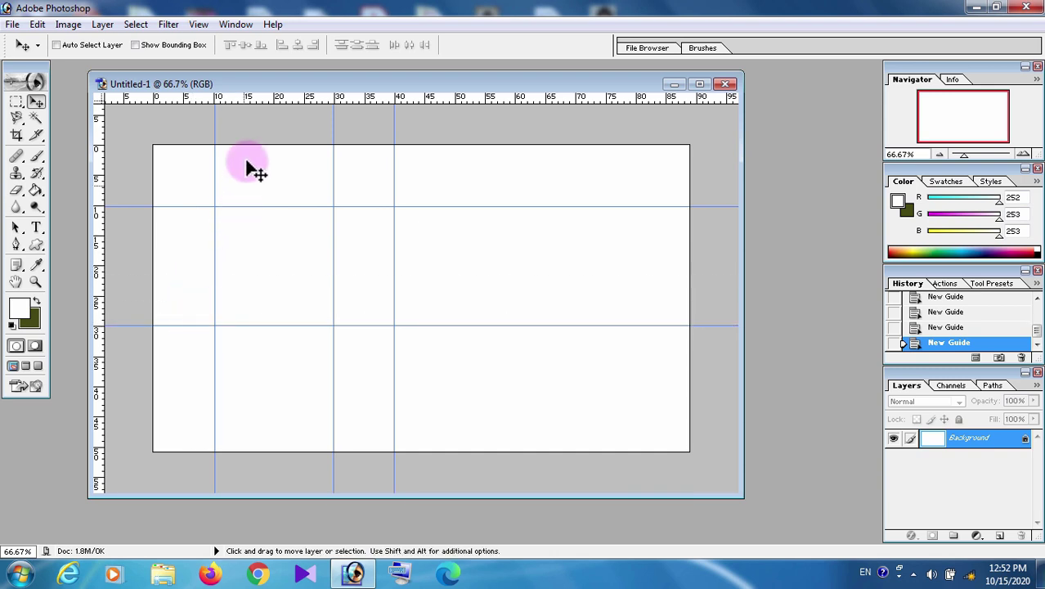
drag(198, 98, 186, 399)
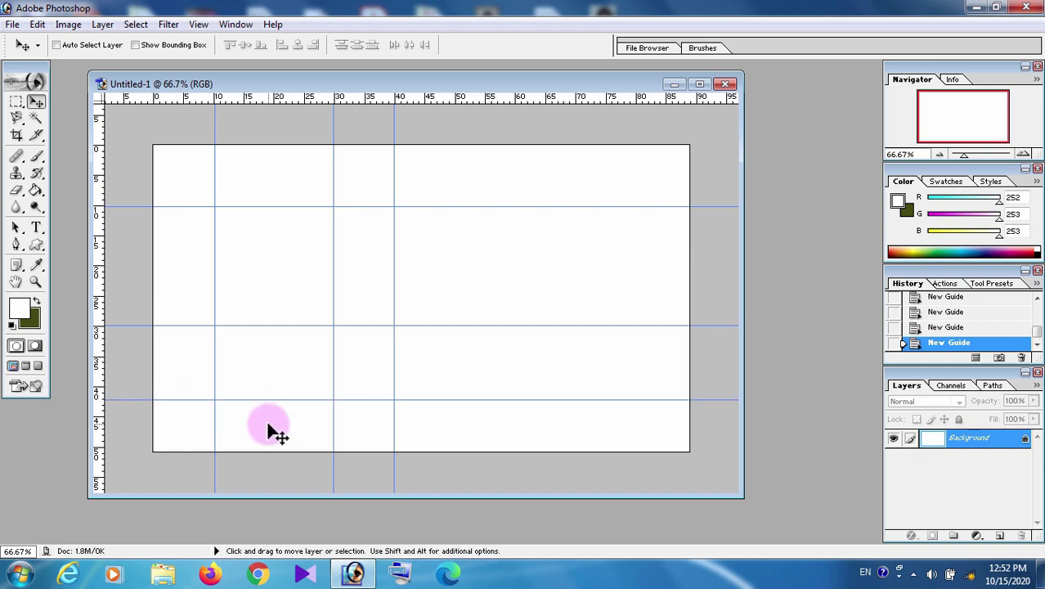
- Add vertical guides at about 38, 33 and 28 mm from the left
drag(99, 278, 381, 306)
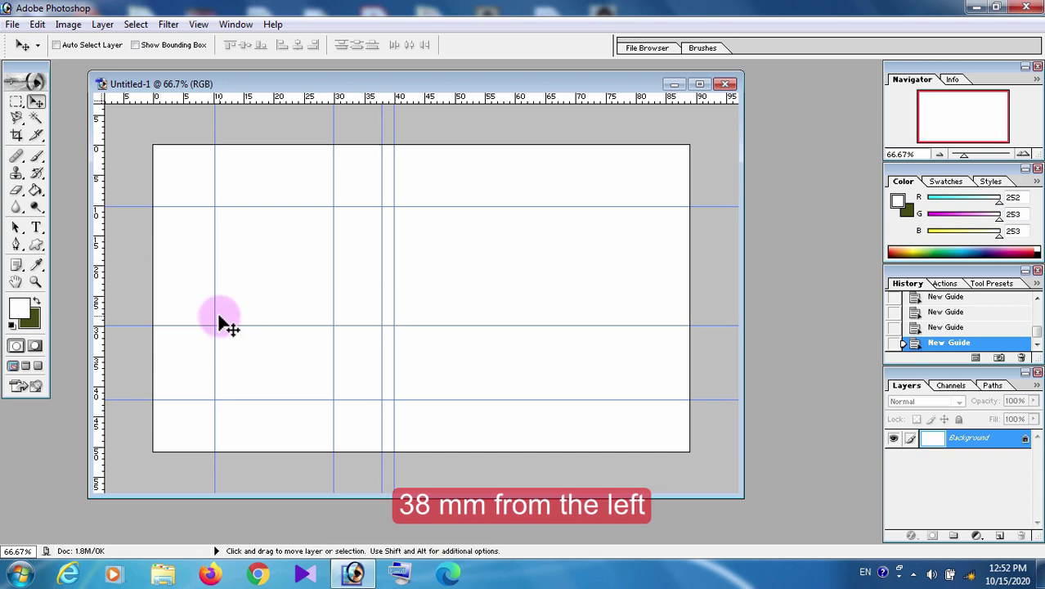
drag(99, 320, 351, 318)
mouse_move(101, 343)
mouse_down()
mouse_move(359, 327)
mouse_move(321, 336)
mouse_up()
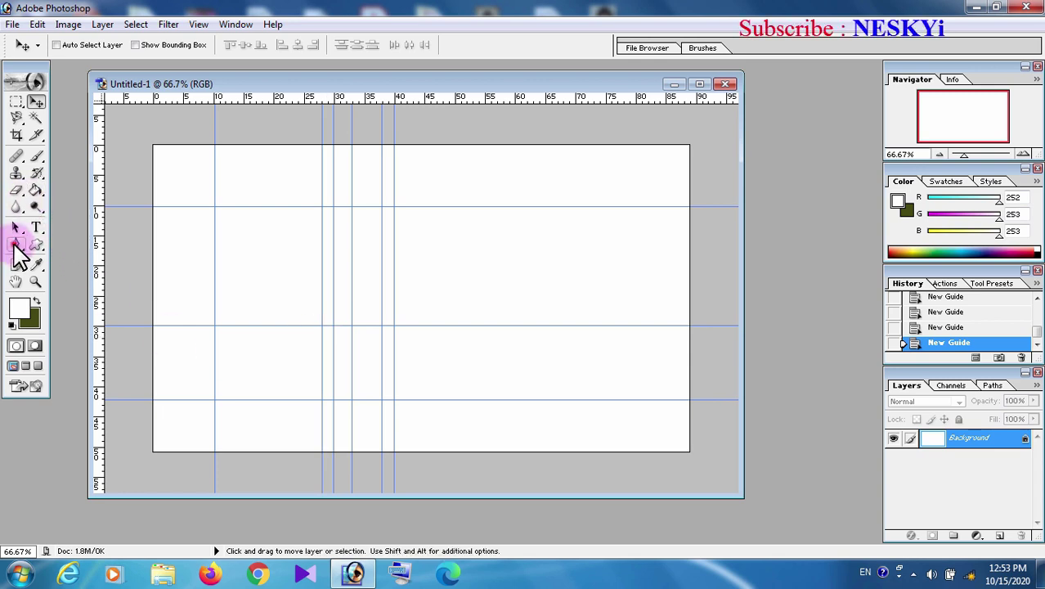
- Place the swoosh's top anchor with the Pen and bend the first segment into a curve
click(16, 244)
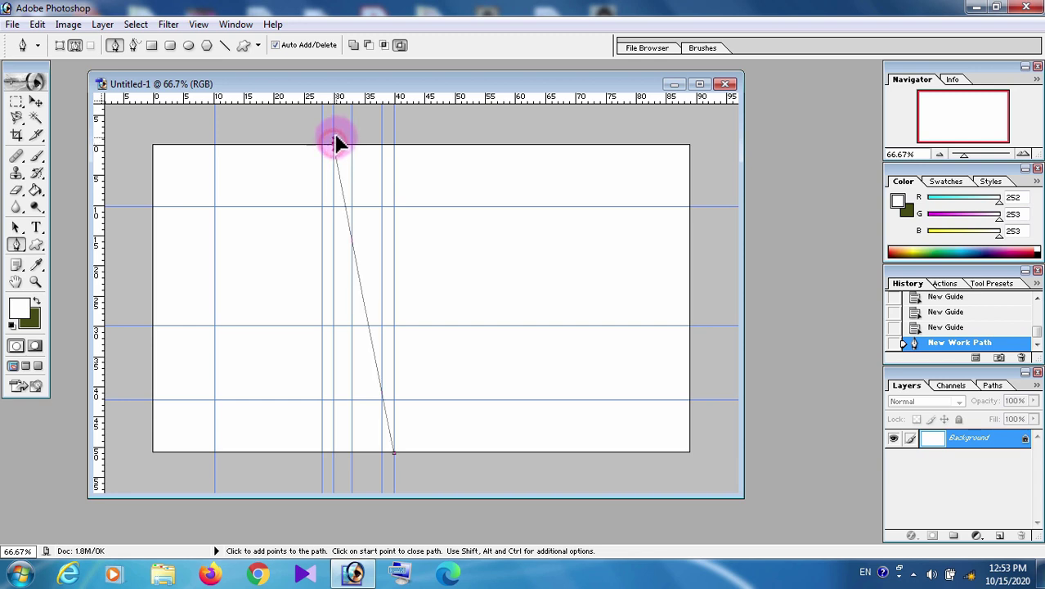
drag(332, 146, 338, 100)
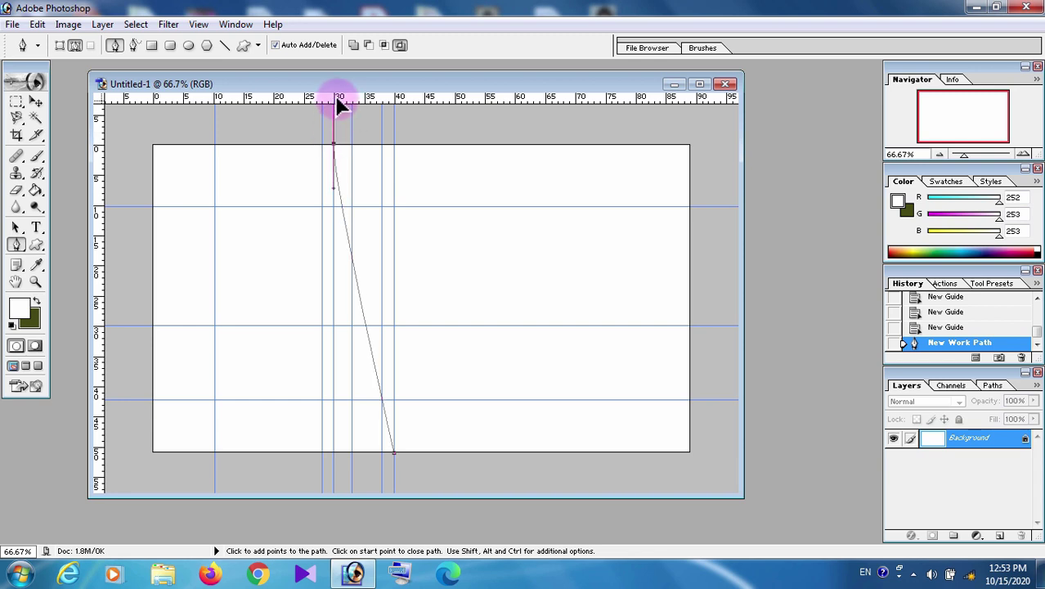
drag(337, 98, 334, 104)
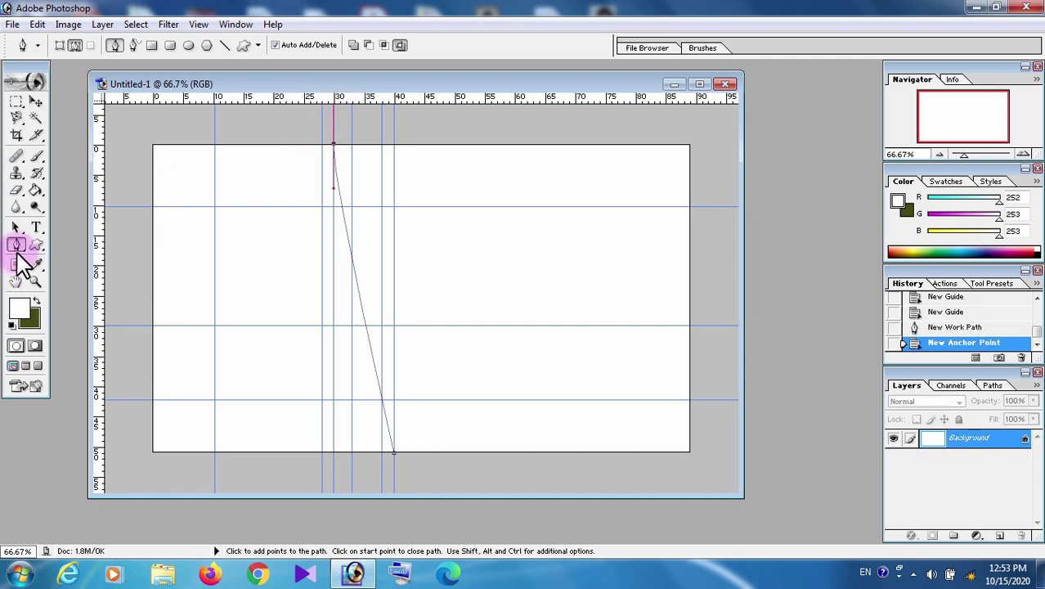
drag(20, 258, 57, 301)
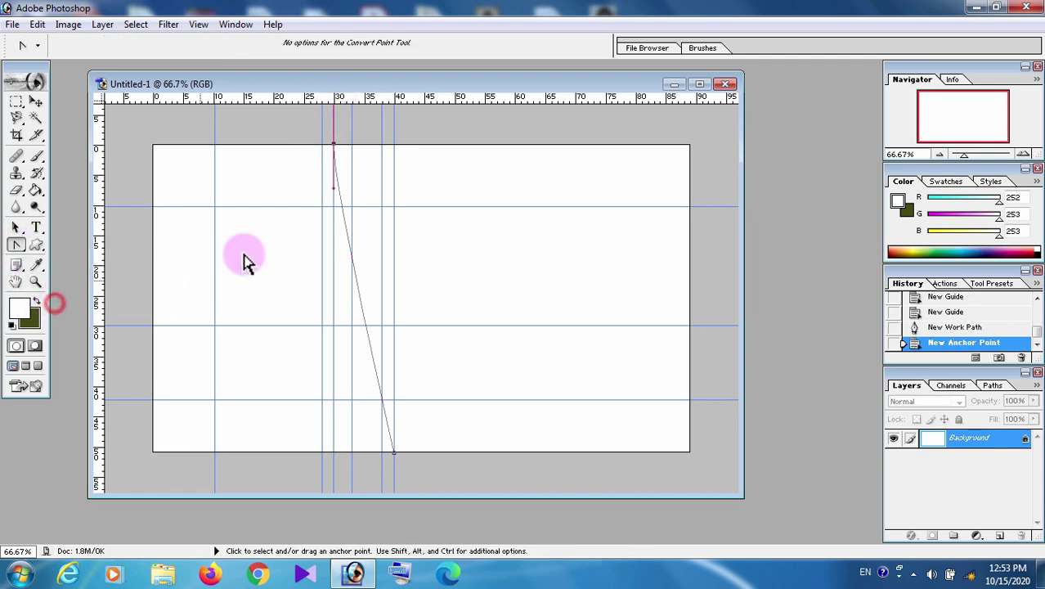
drag(333, 188, 196, 313)
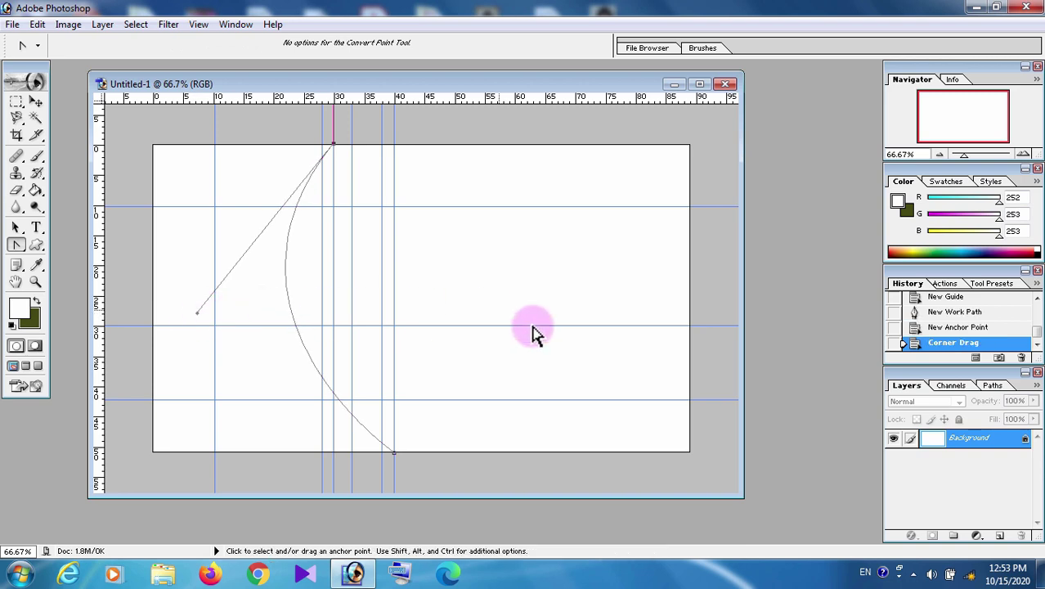
drag(963, 155, 961, 155)
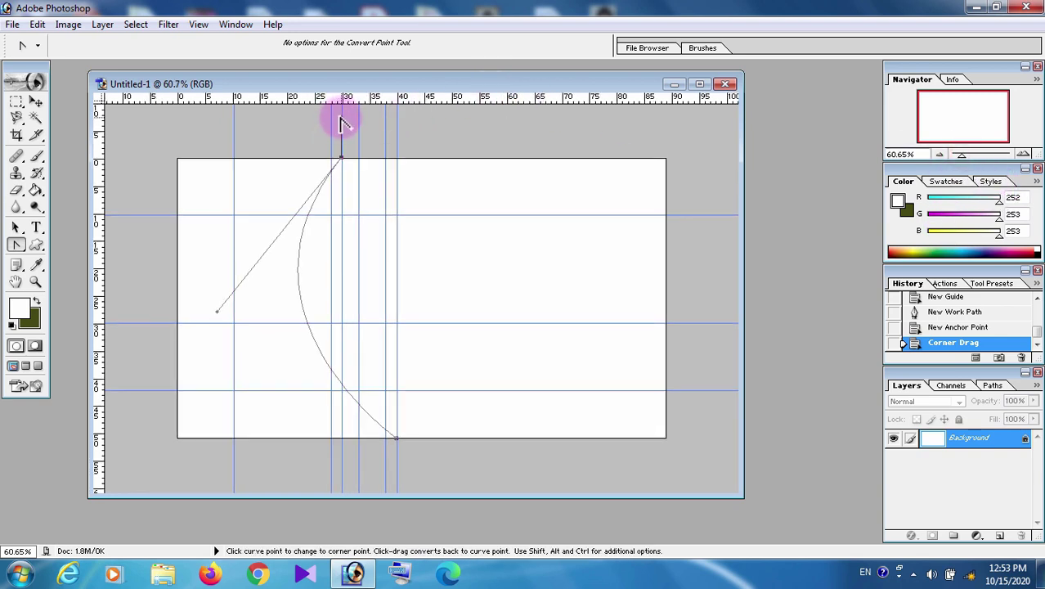
drag(343, 123, 297, 158)
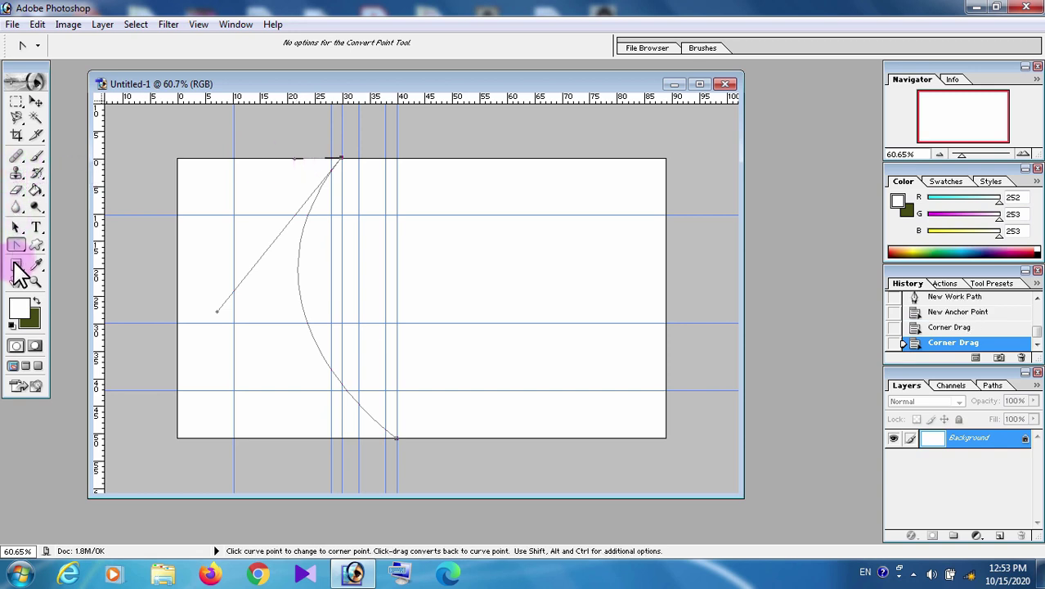
- Add an anchor on the top edge at 10 mm and close the crescent path at the bottom
drag(15, 245, 69, 239)
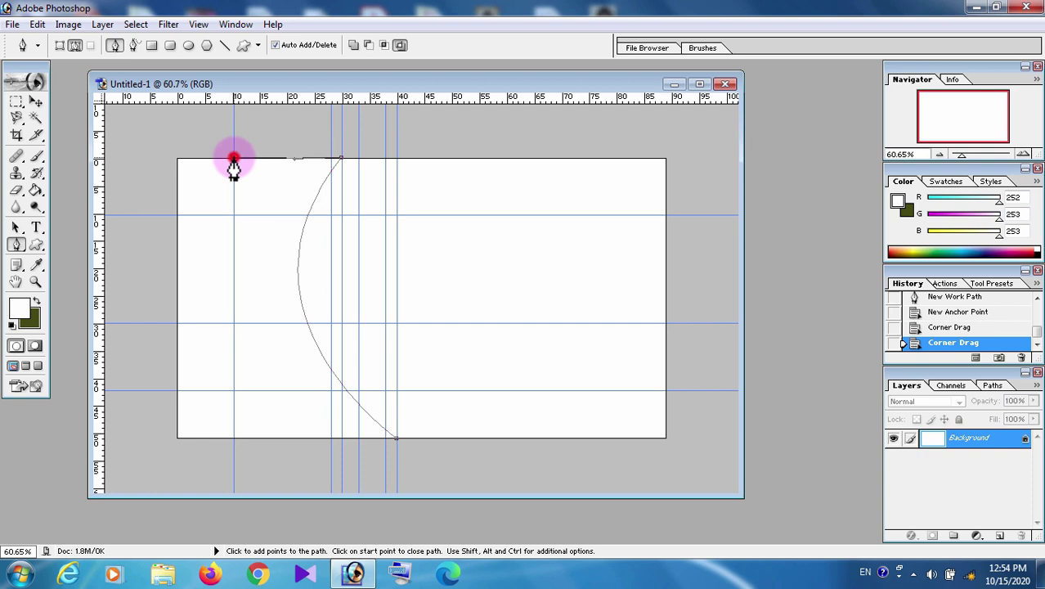
click(234, 159)
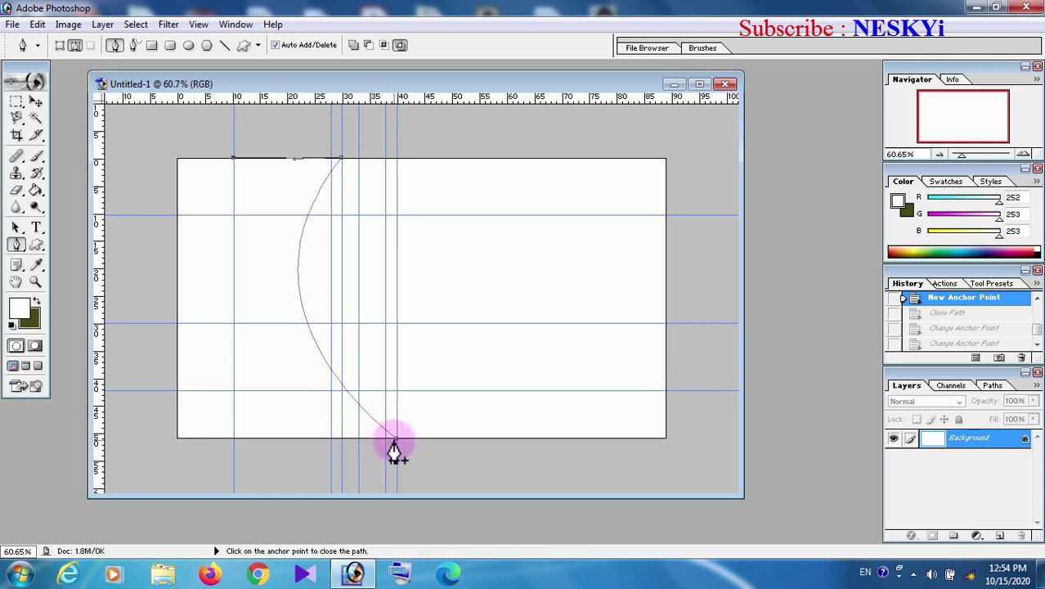
drag(396, 441, 588, 501)
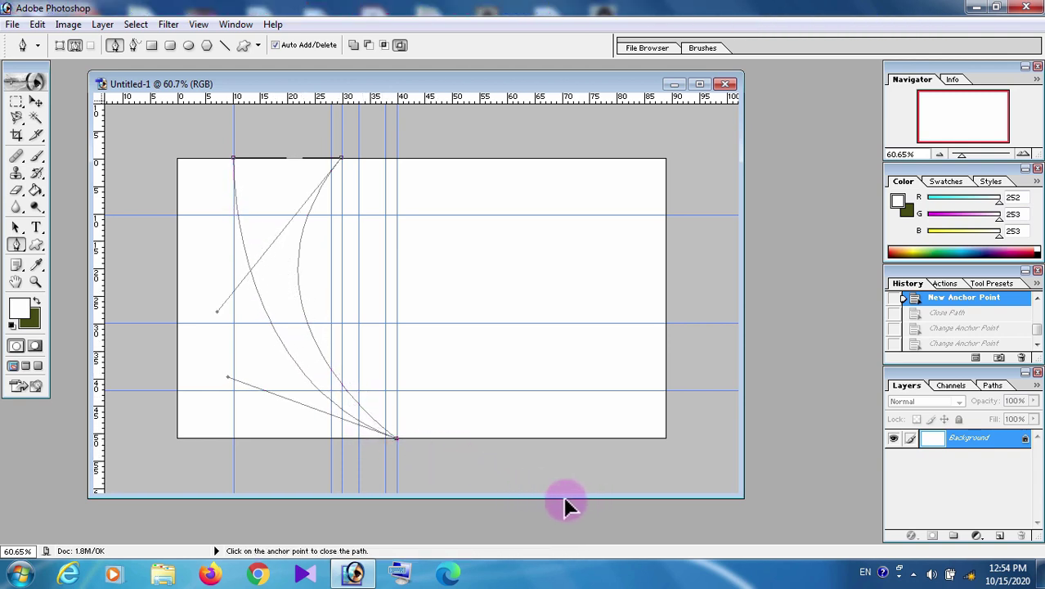
mouse_move(588, 500)
mouse_down()
mouse_move(556, 512)
mouse_move(573, 512)
mouse_up()
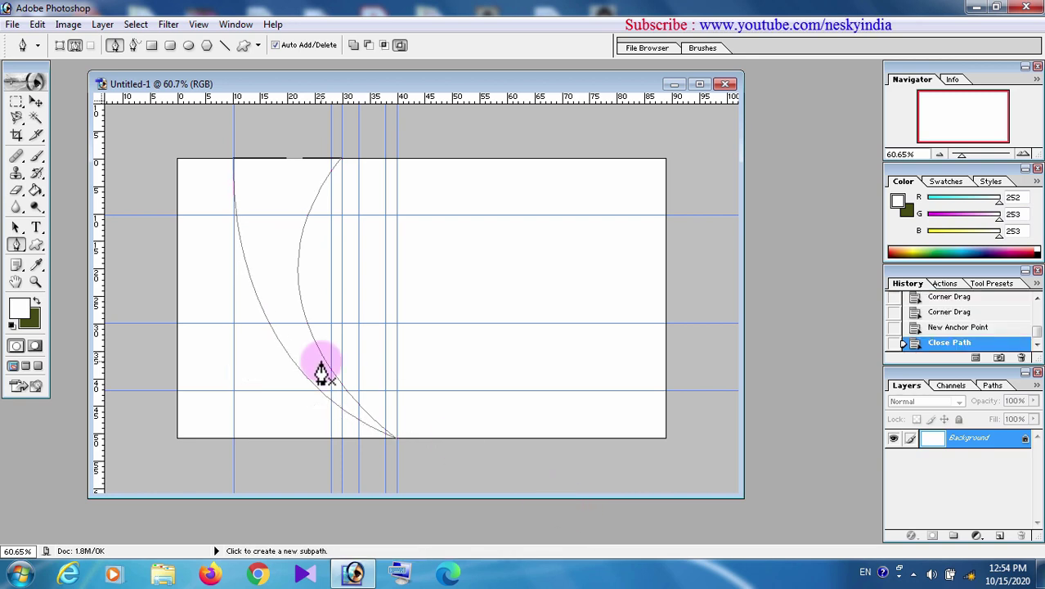
- Load the path as a selection, copy it onto a new Layer 1, and hide the Background
key(ctrl+Return)
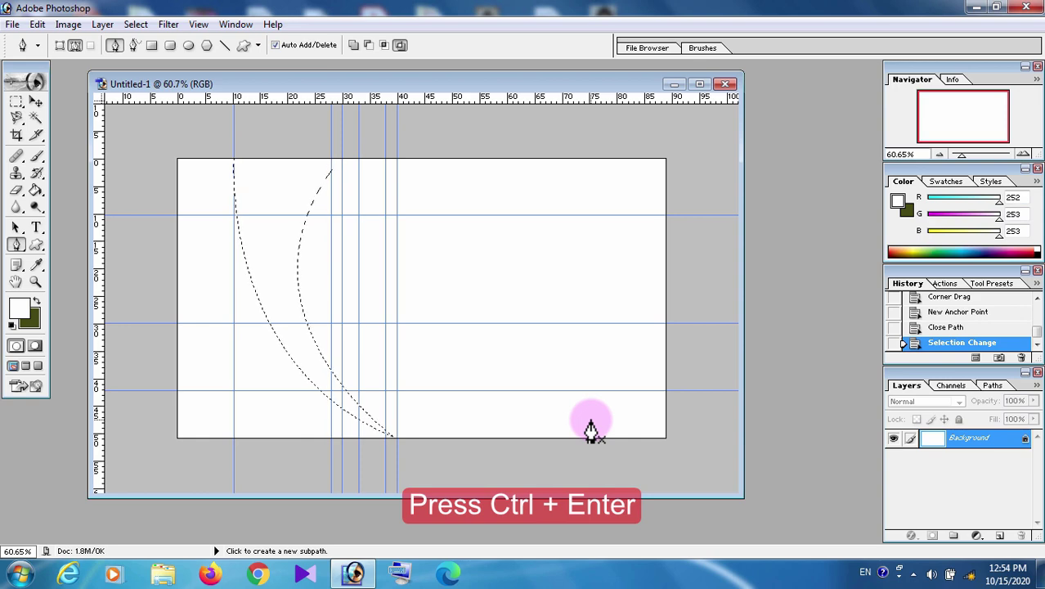
click(102, 24)
mouse_move(123, 42)
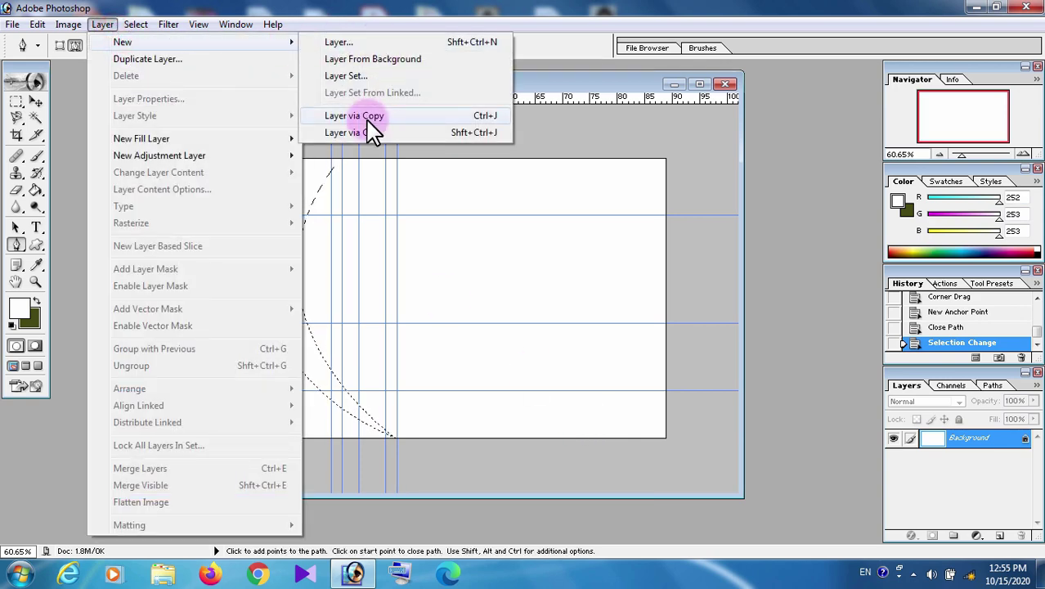
click(369, 118)
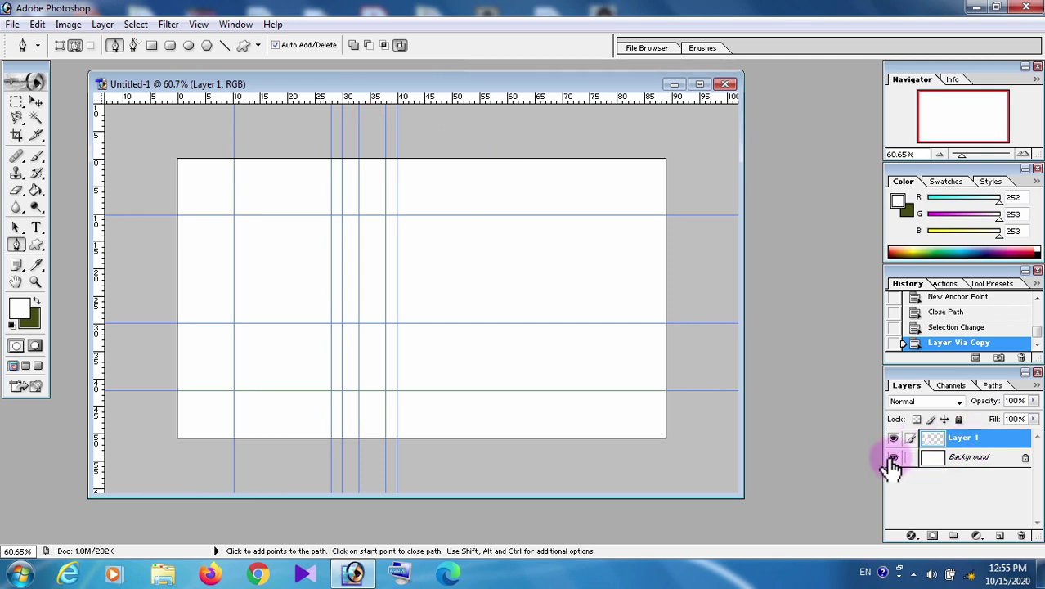
click(893, 458)
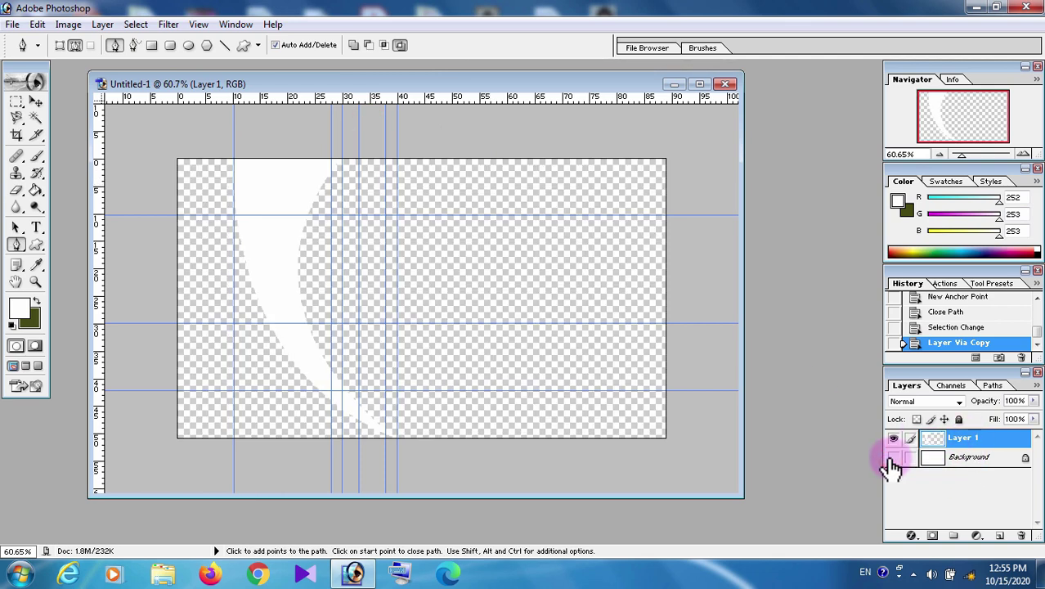
click(892, 460)
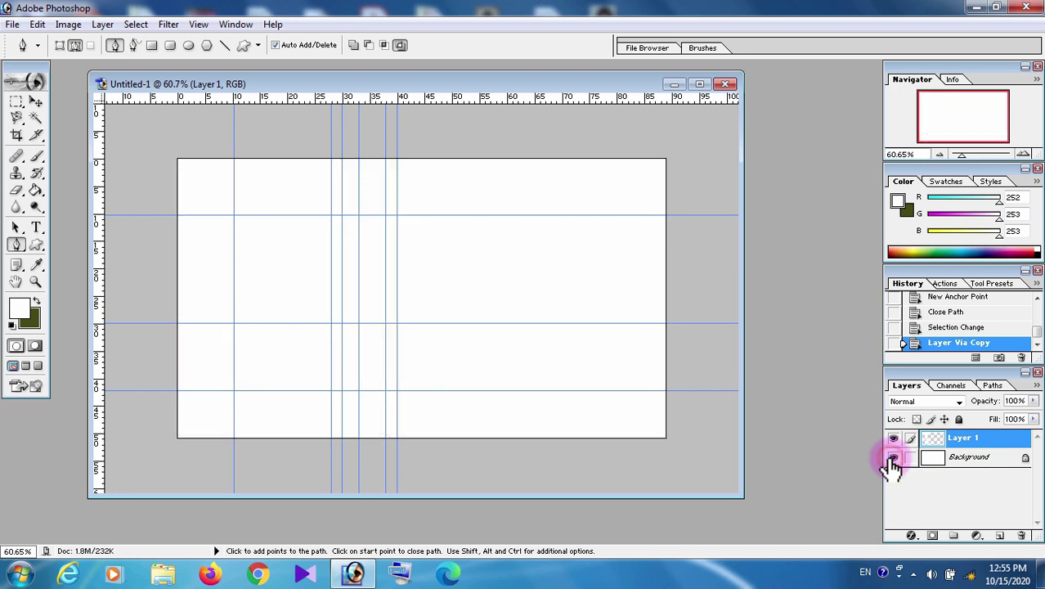
click(893, 458)
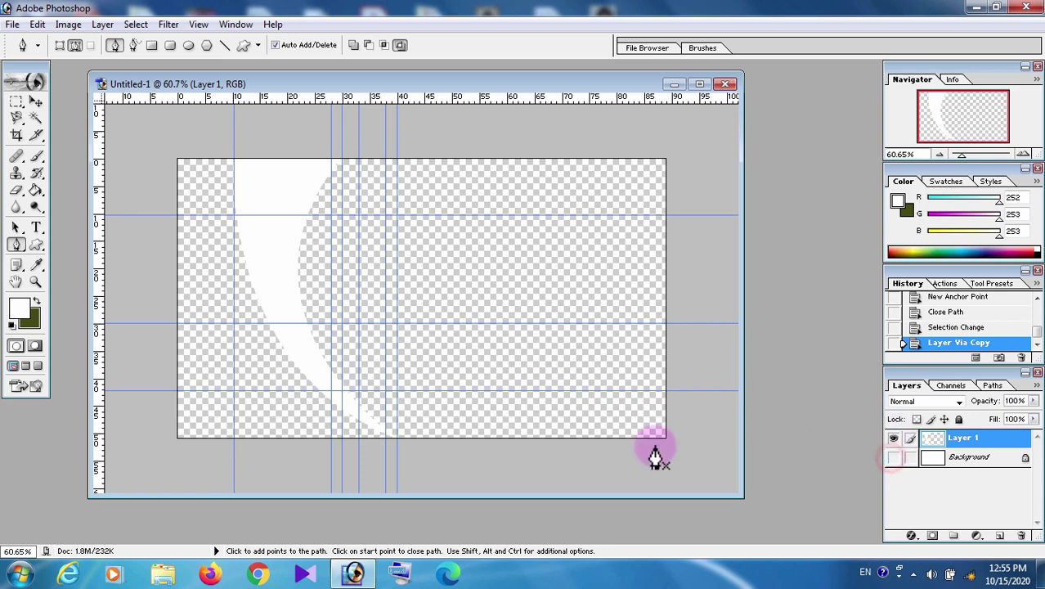
- Fill the crescent with dark olive green (R69 G73 B20) and show the Background again
click(36, 302)
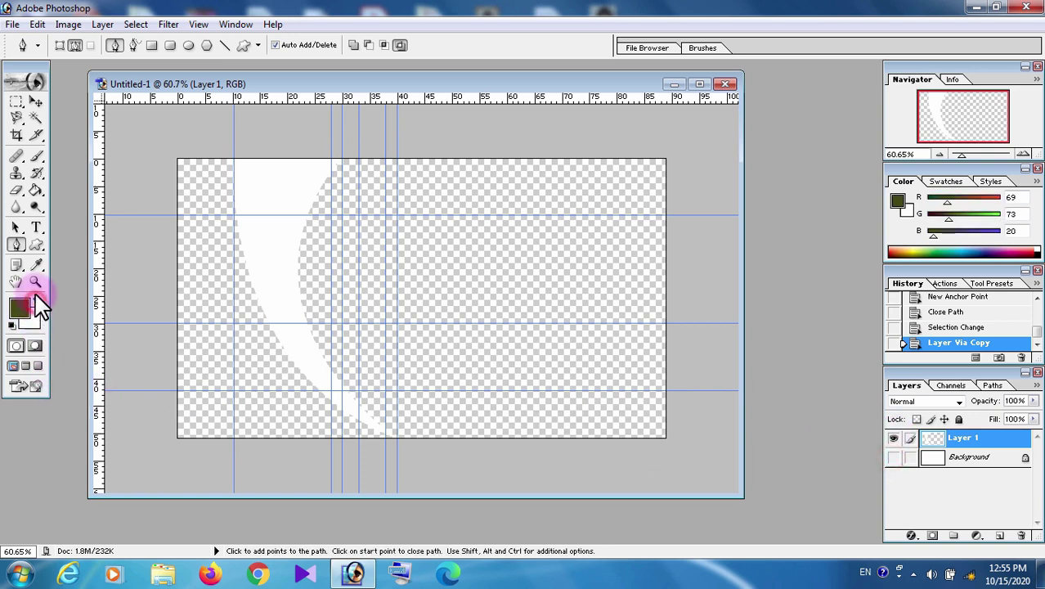
click(36, 189)
click(252, 184)
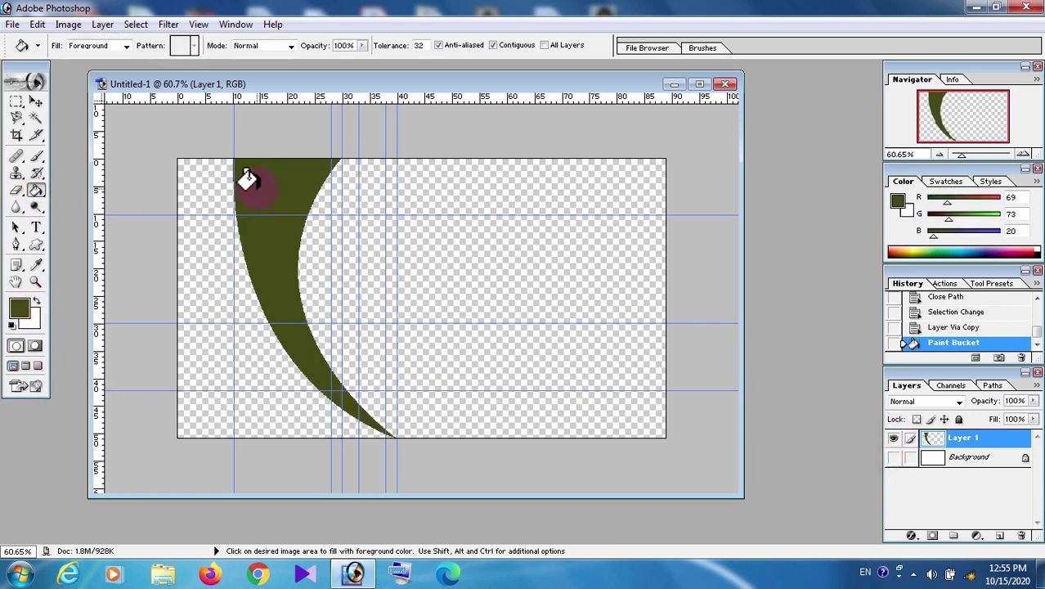
click(893, 458)
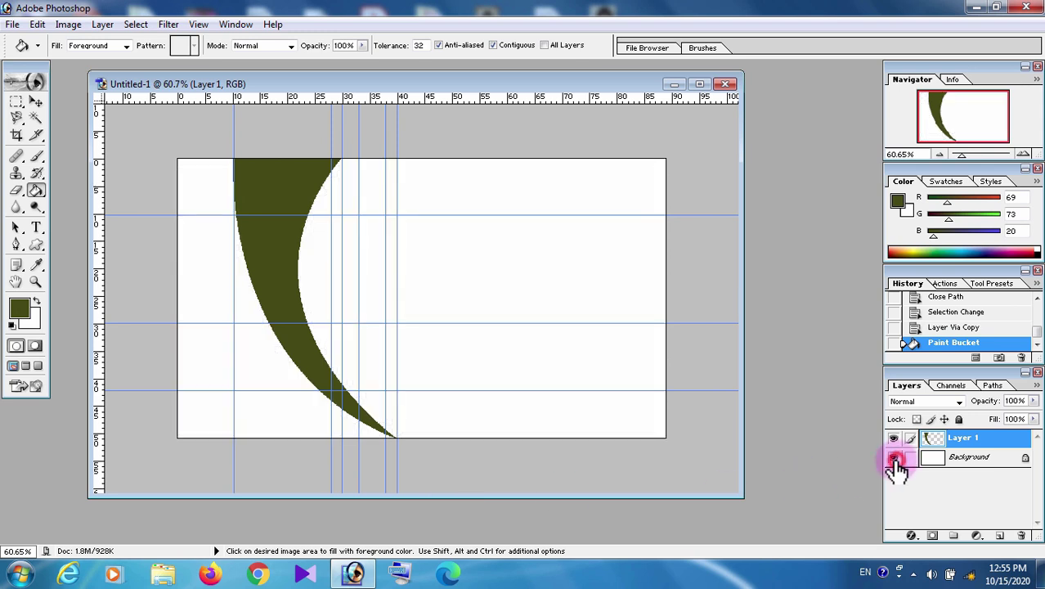
- On the Background, start a path at the crescent's bottom tip with a curved anchor on the left edge
click(16, 245)
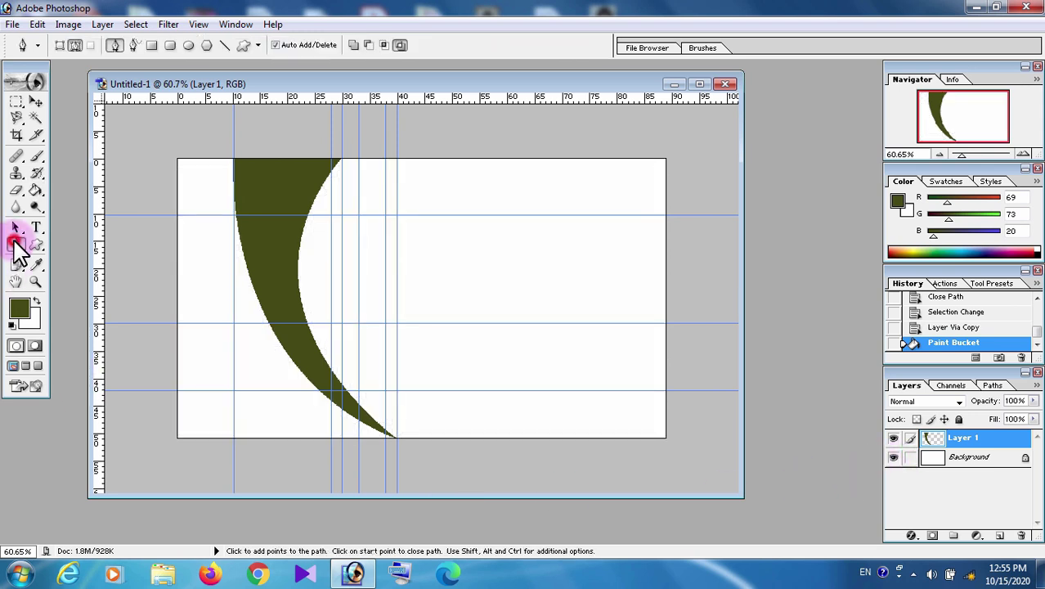
click(969, 457)
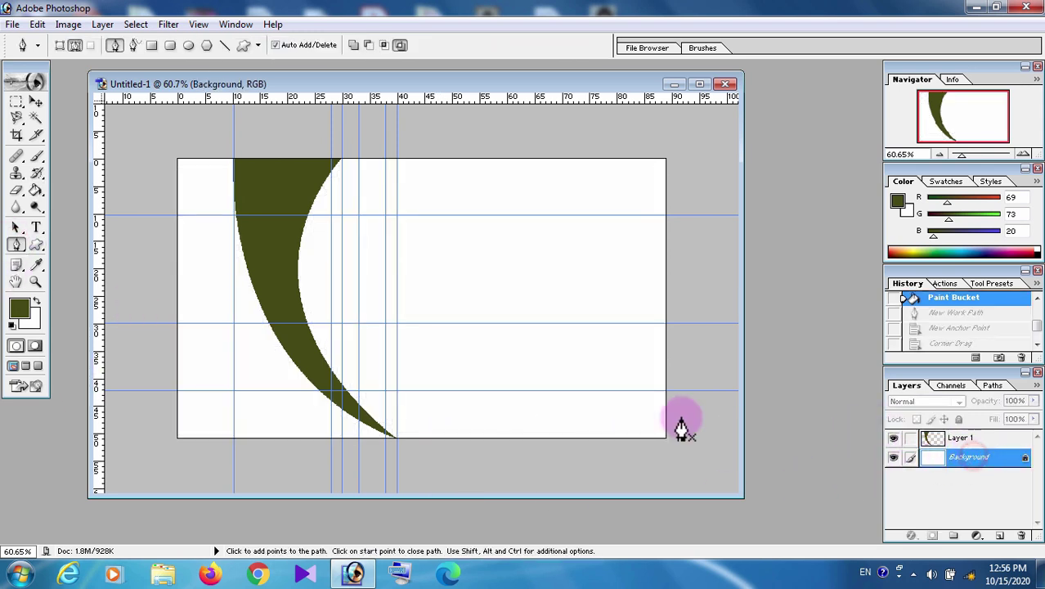
click(385, 440)
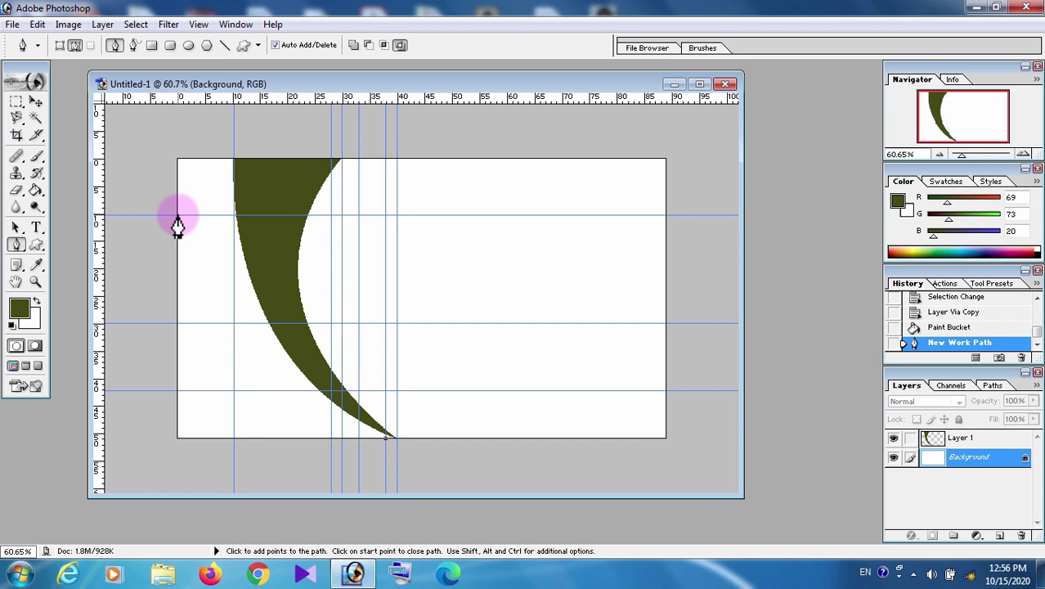
drag(176, 216, 138, 137)
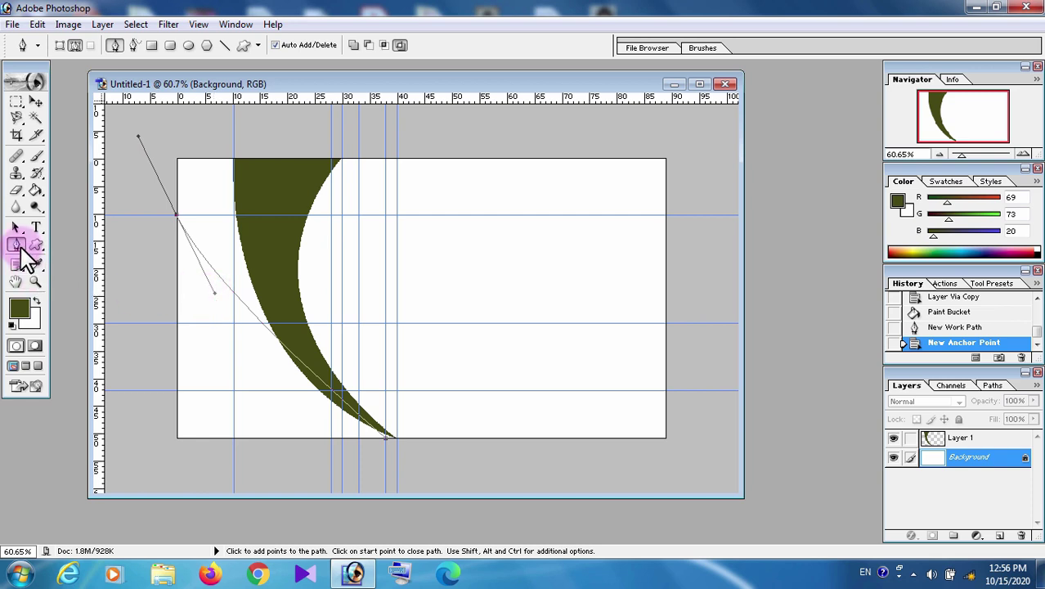
drag(16, 245, 59, 292)
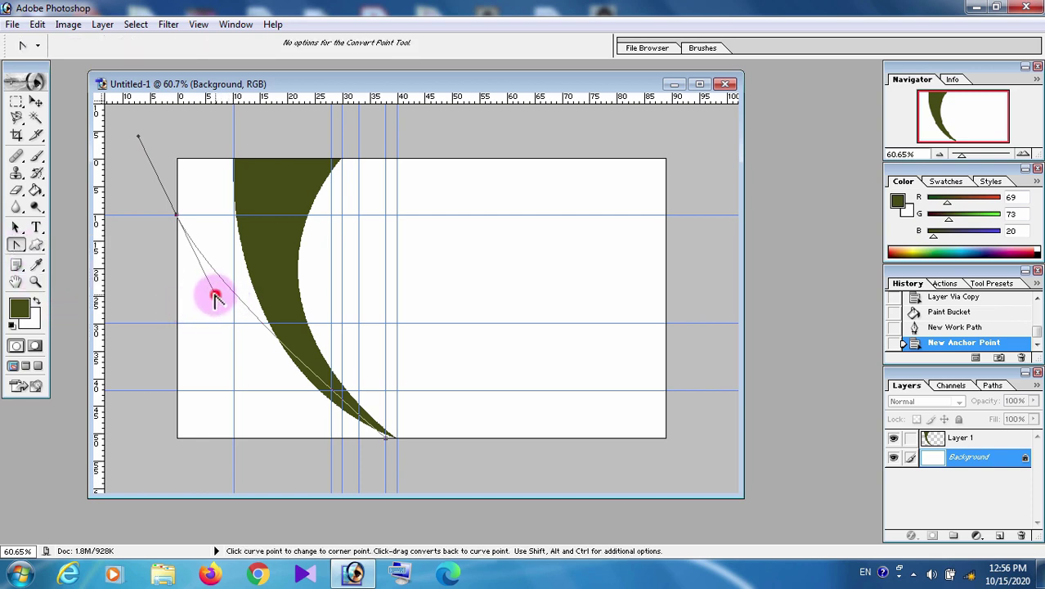
drag(214, 297, 246, 413)
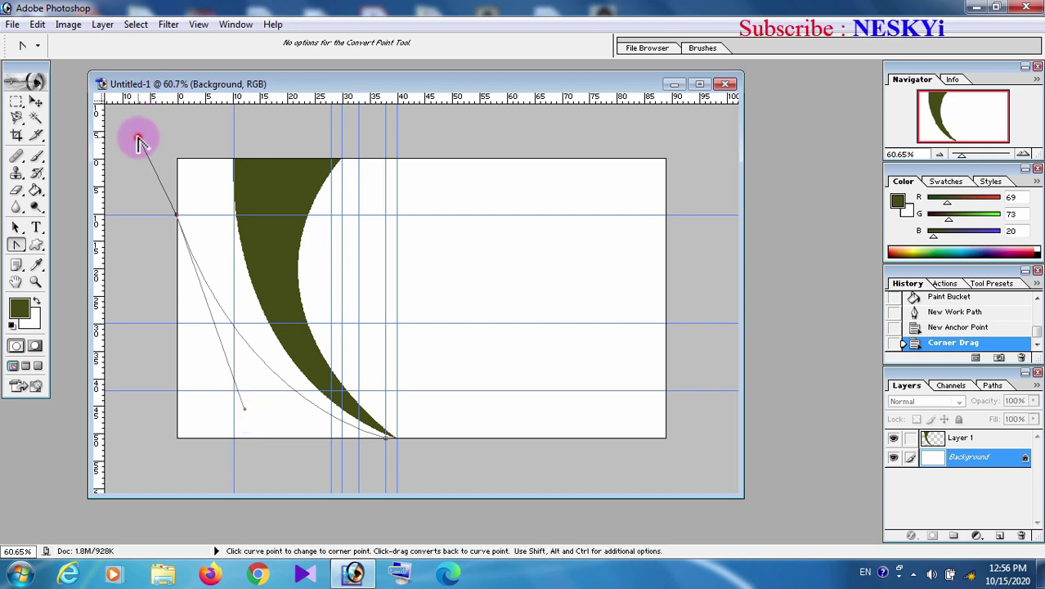
drag(139, 142, 179, 134)
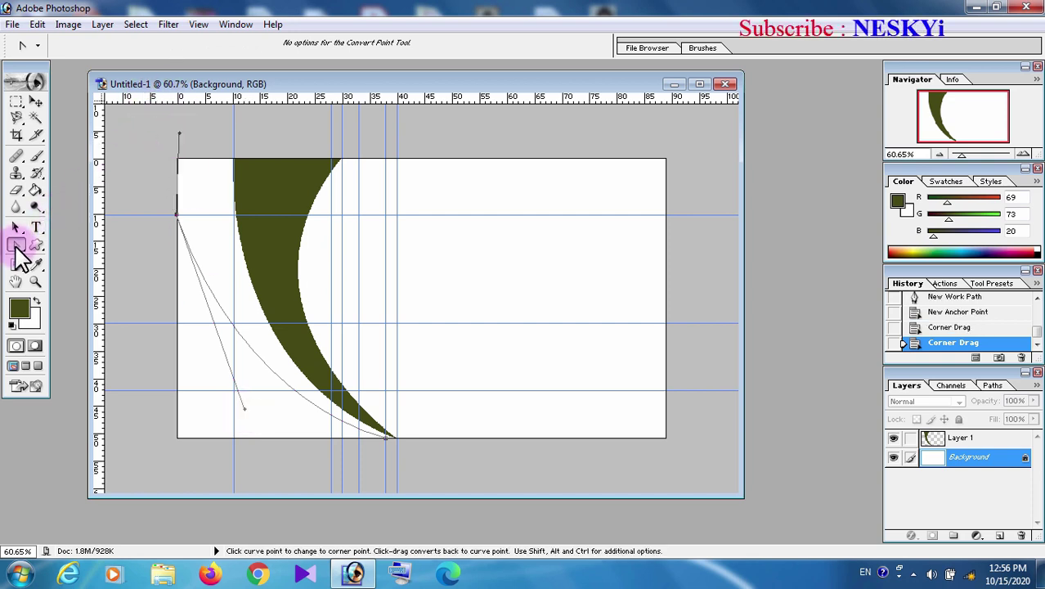
- Trace anchors along the card's top edge and down the inside of the green crescent
drag(20, 250, 59, 243)
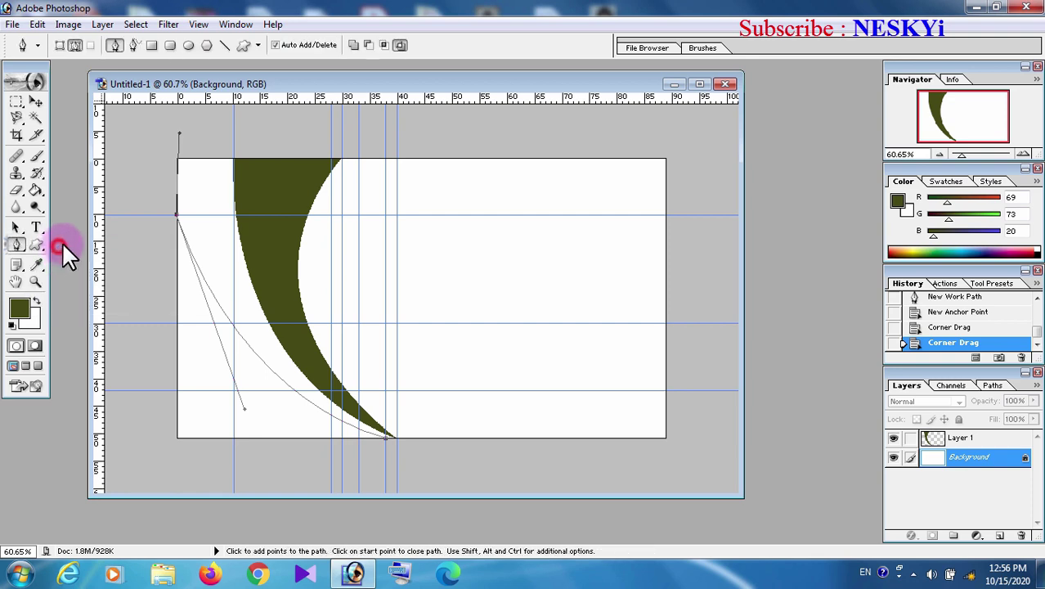
click(177, 144)
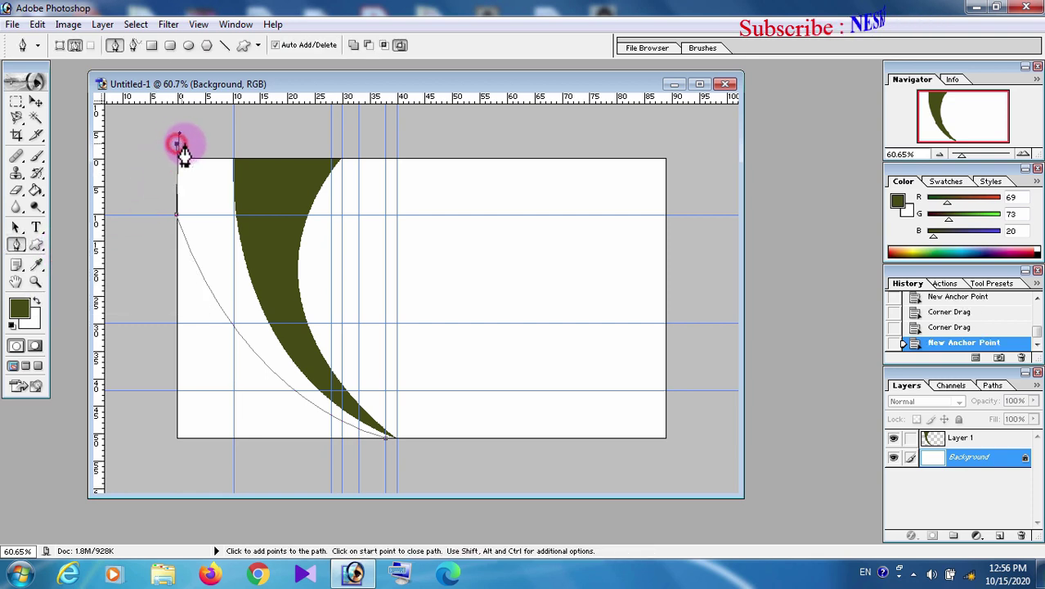
click(224, 148)
click(243, 150)
click(243, 167)
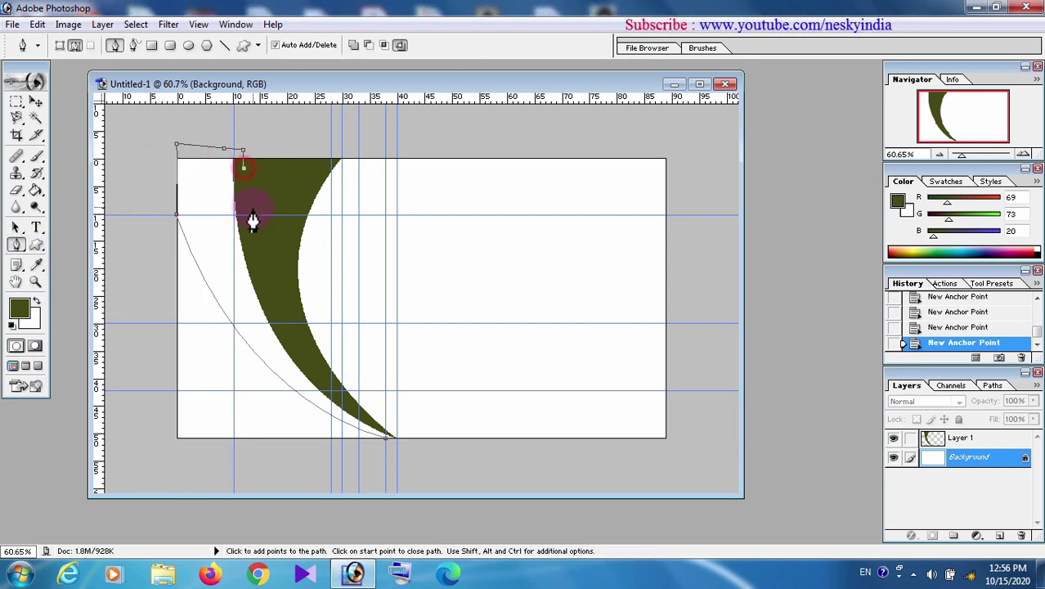
click(265, 265)
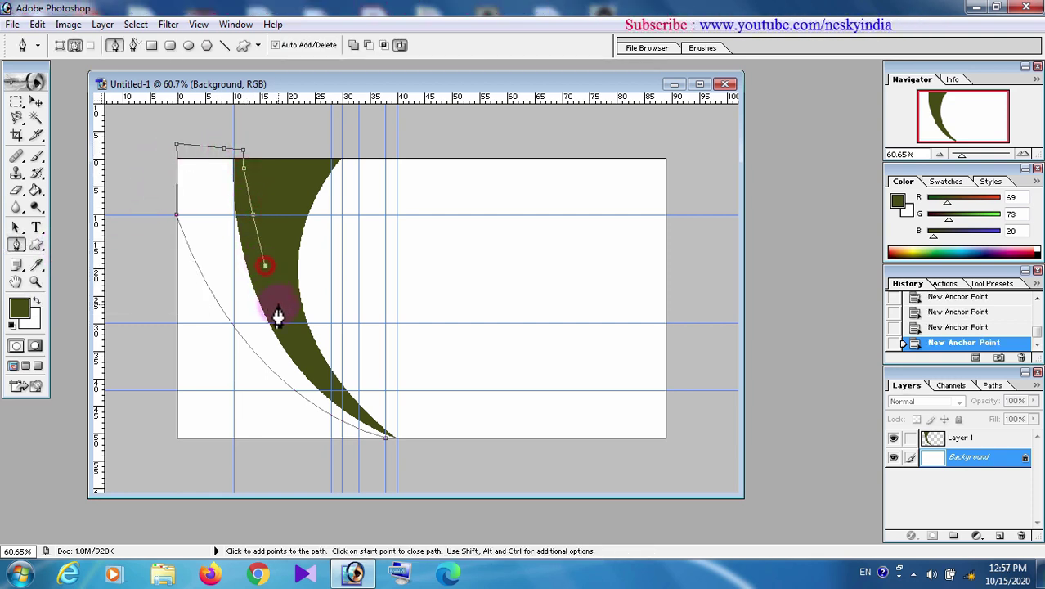
click(331, 391)
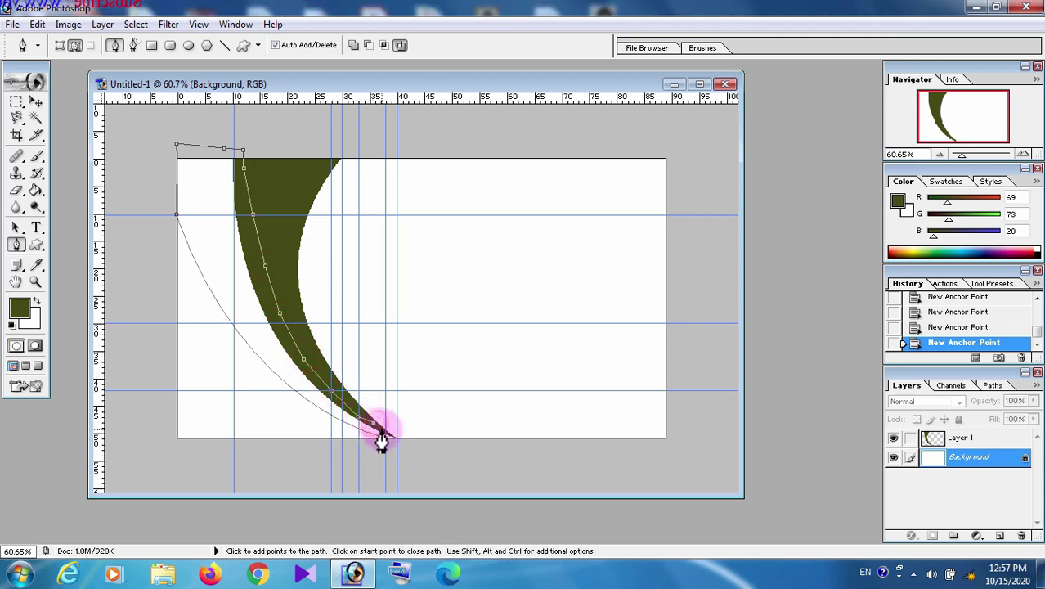
key(ctrl+z)
- Close the path at the crescent's bottom tip and load it as a selection
drag(962, 156, 978, 155)
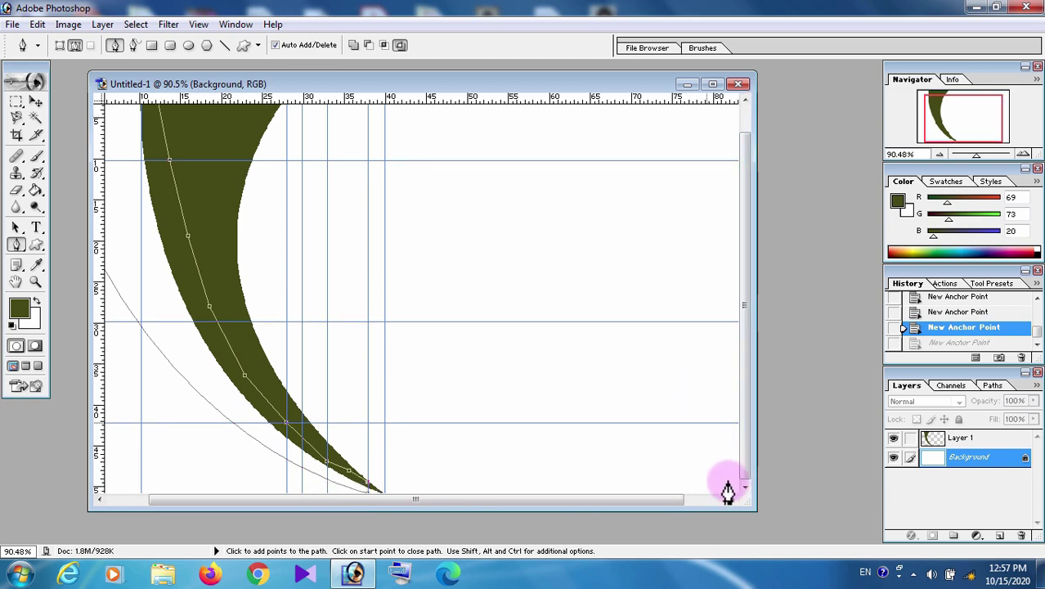
drag(754, 508, 824, 527)
drag(555, 86, 520, 55)
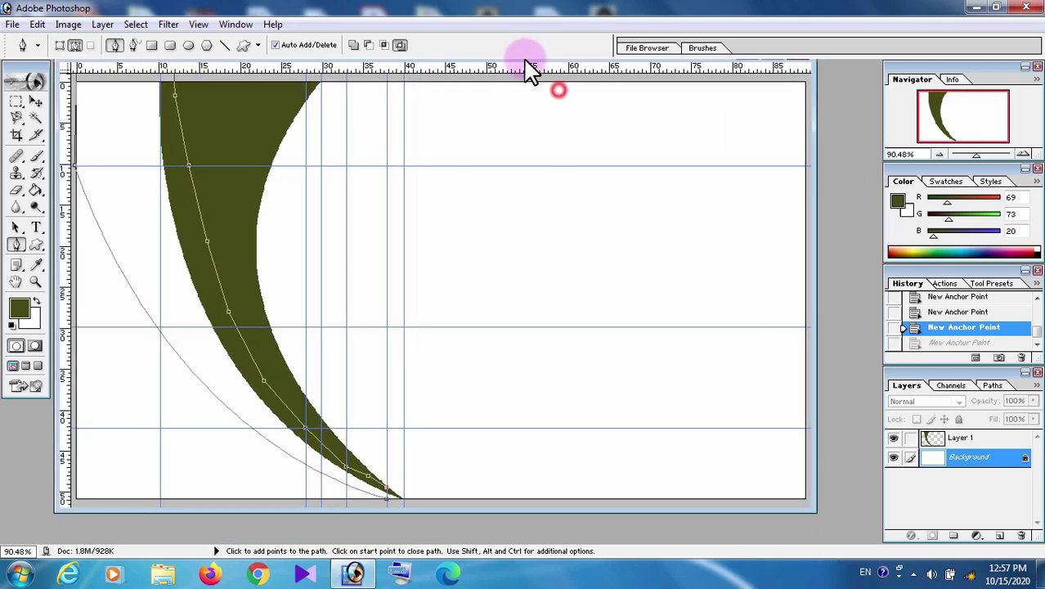
click(402, 499)
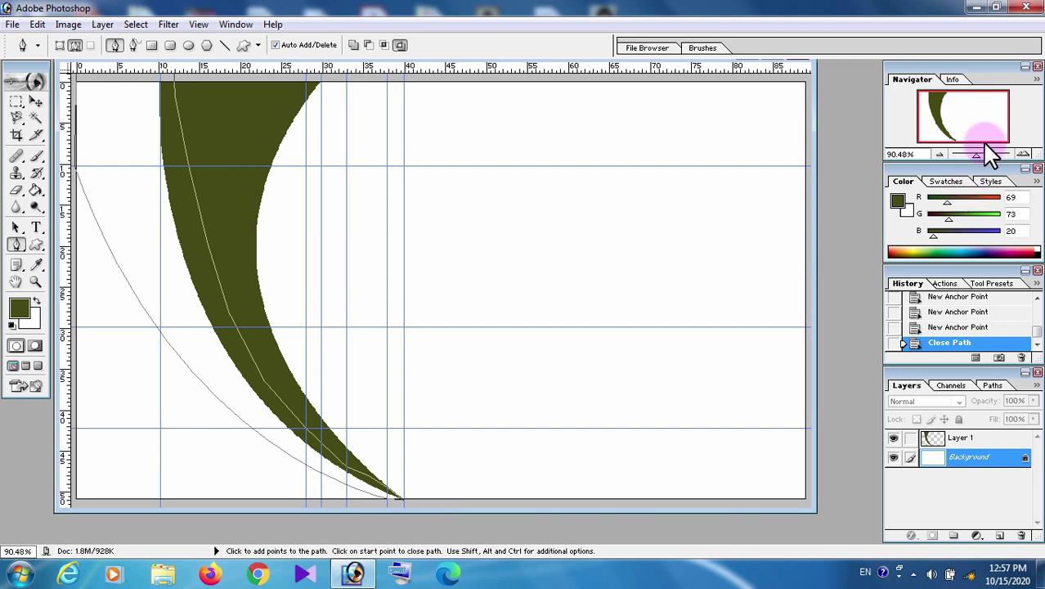
drag(976, 154, 969, 155)
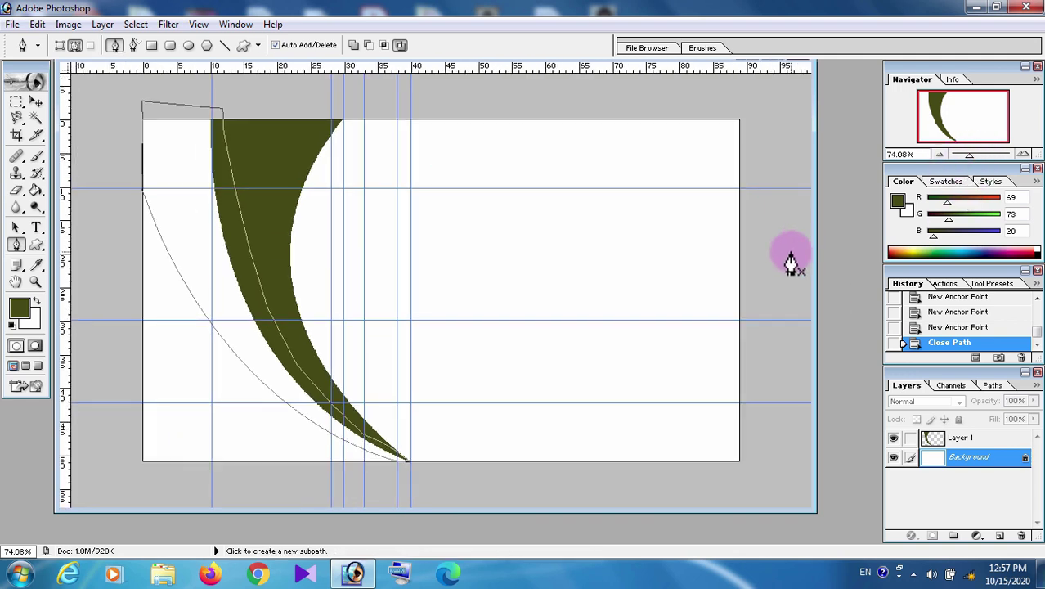
key(ctrl+Return)
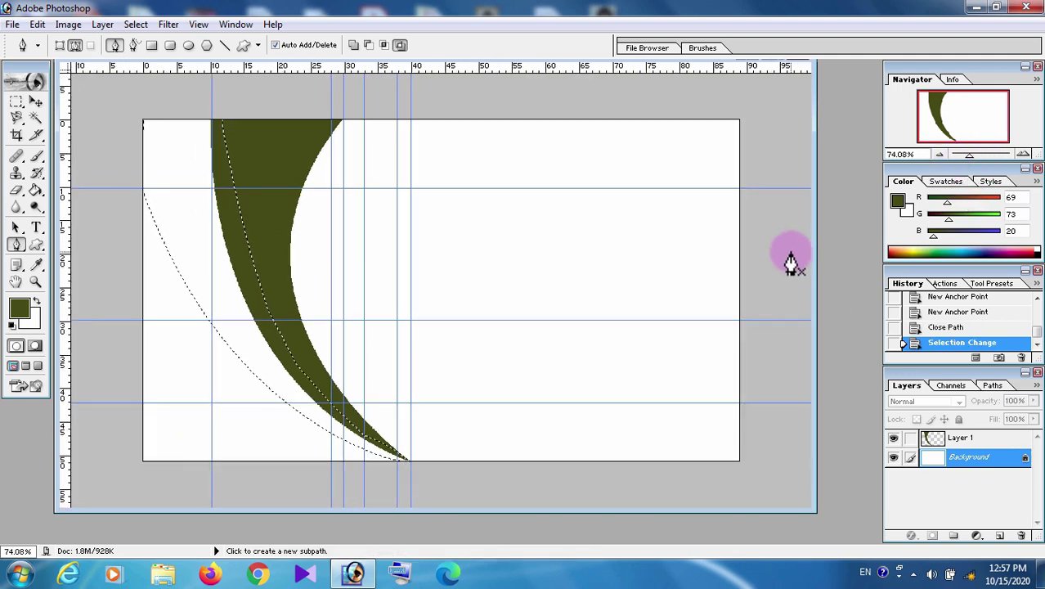
- Copy the selection to a new Layer 2 and fill it with blue 185FB6 (R24 G95 B182)
click(102, 24)
mouse_move(123, 42)
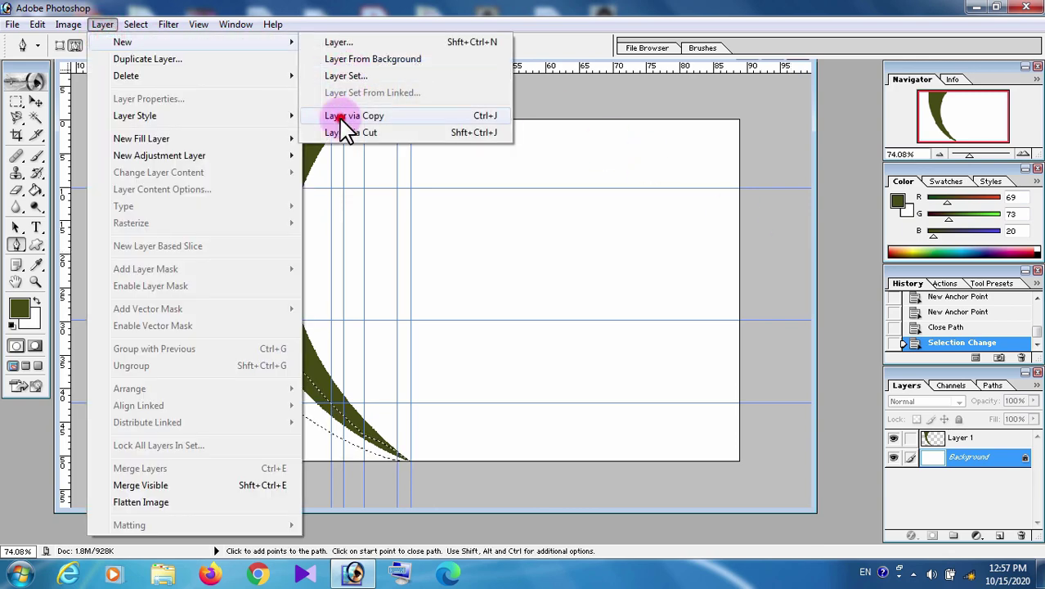
click(354, 115)
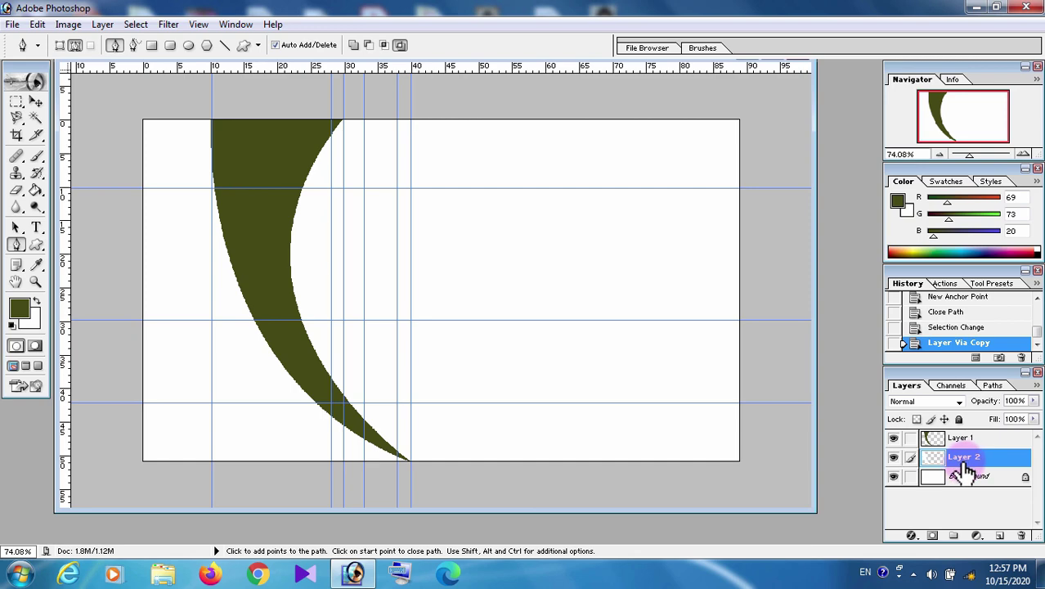
click(19, 307)
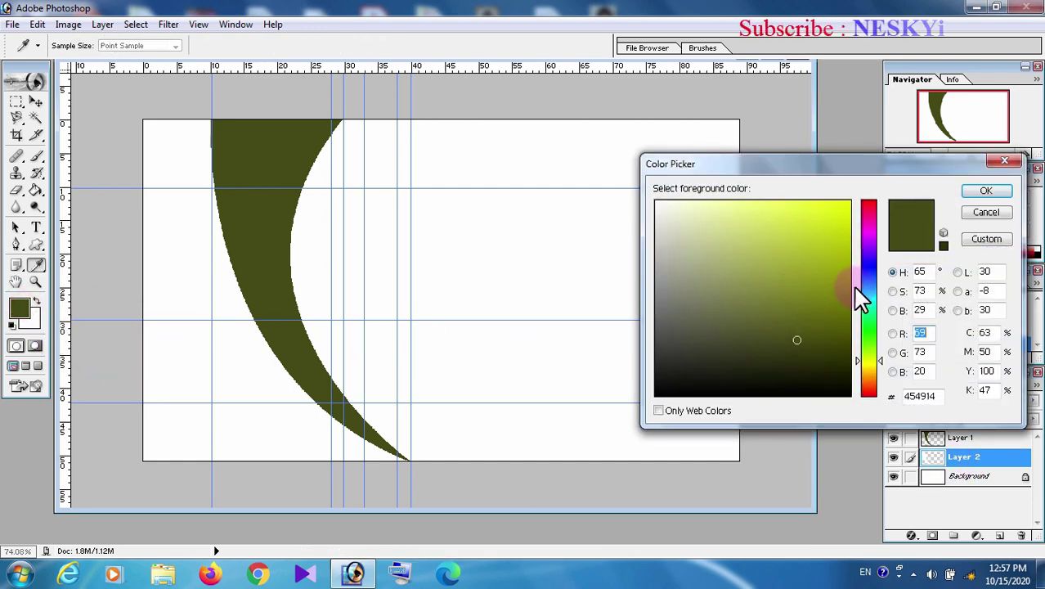
click(869, 279)
click(824, 256)
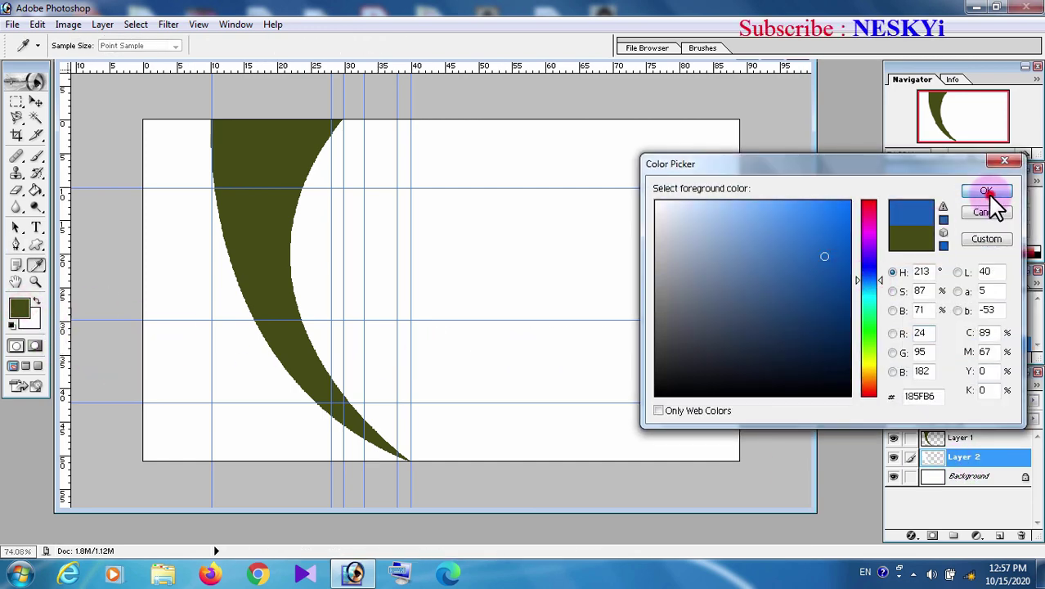
click(986, 191)
click(36, 189)
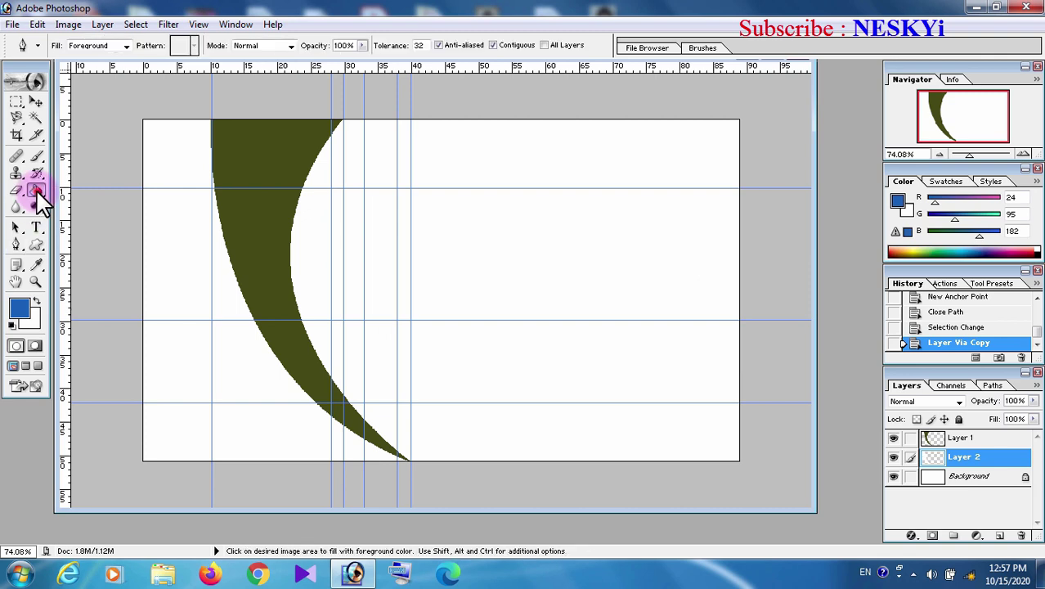
click(210, 279)
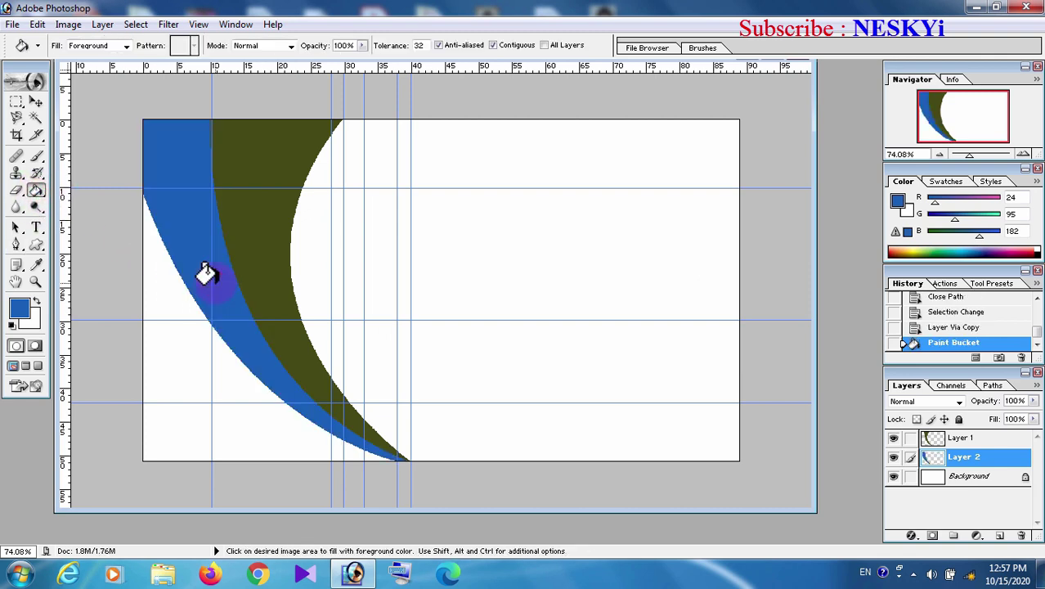
click(16, 245)
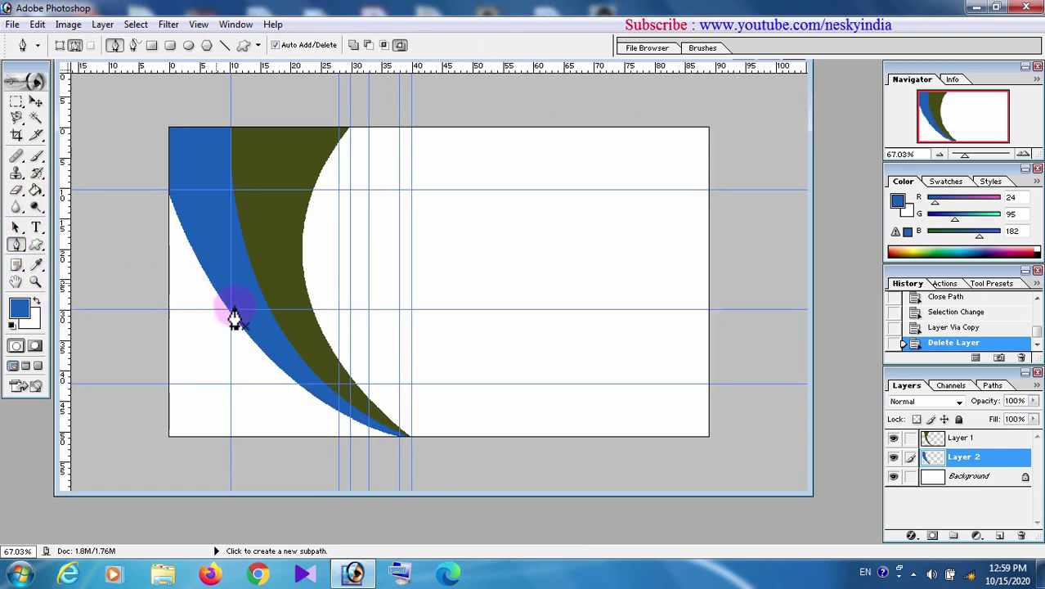
- On the Background, start a path below the blue band with a curved point on the card's left edge
click(342, 421)
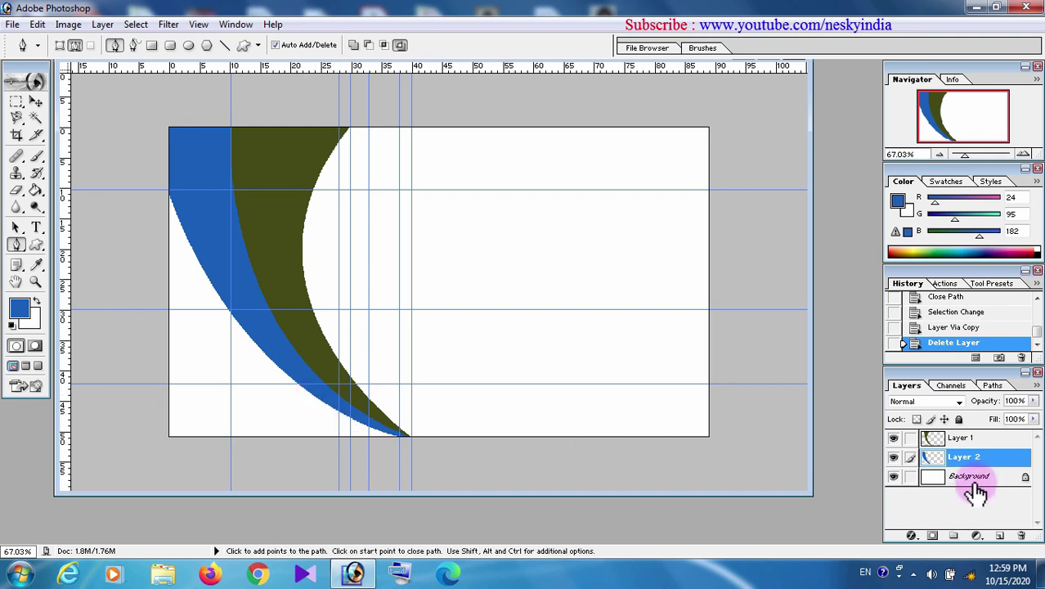
click(974, 478)
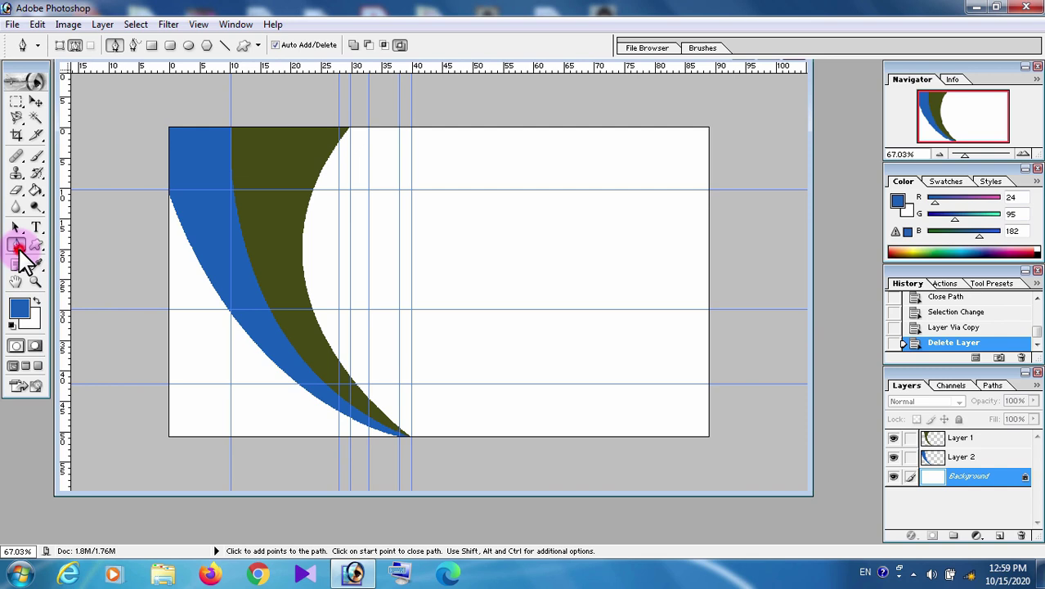
click(18, 245)
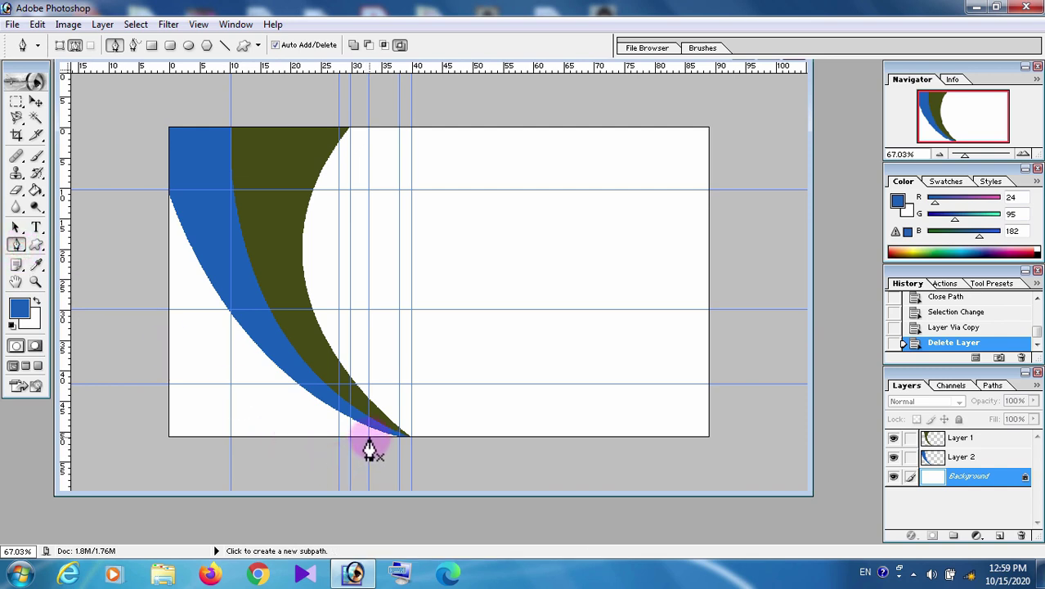
click(368, 438)
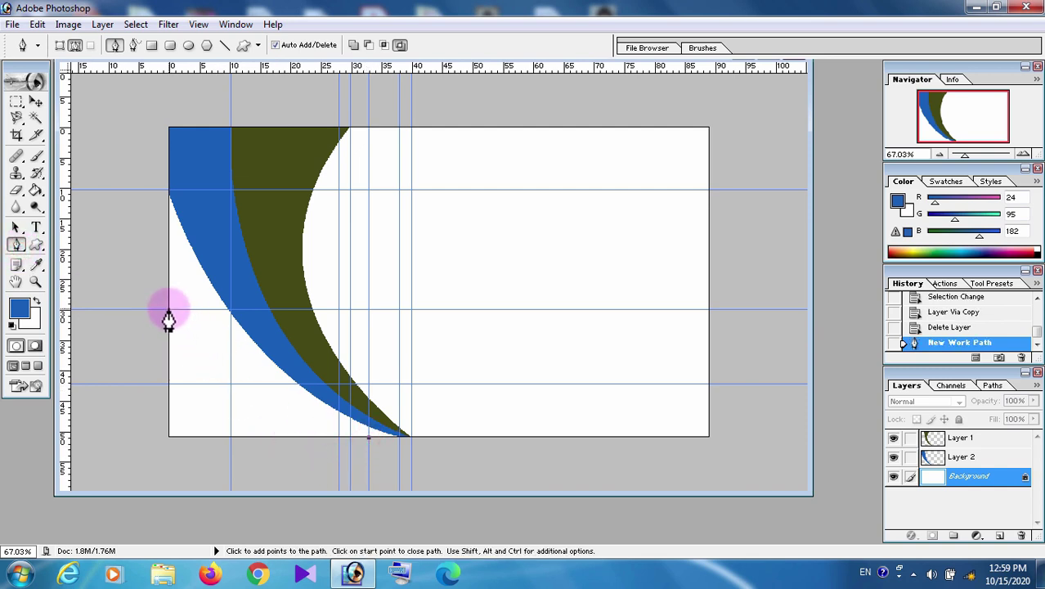
drag(168, 309, 112, 217)
drag(17, 246, 68, 299)
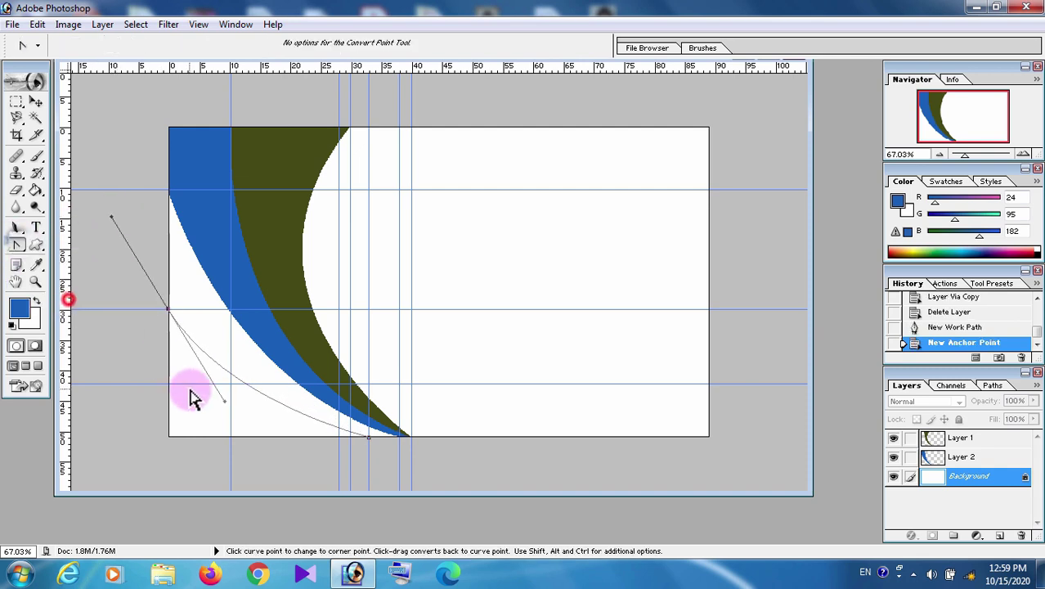
drag(245, 412, 258, 419)
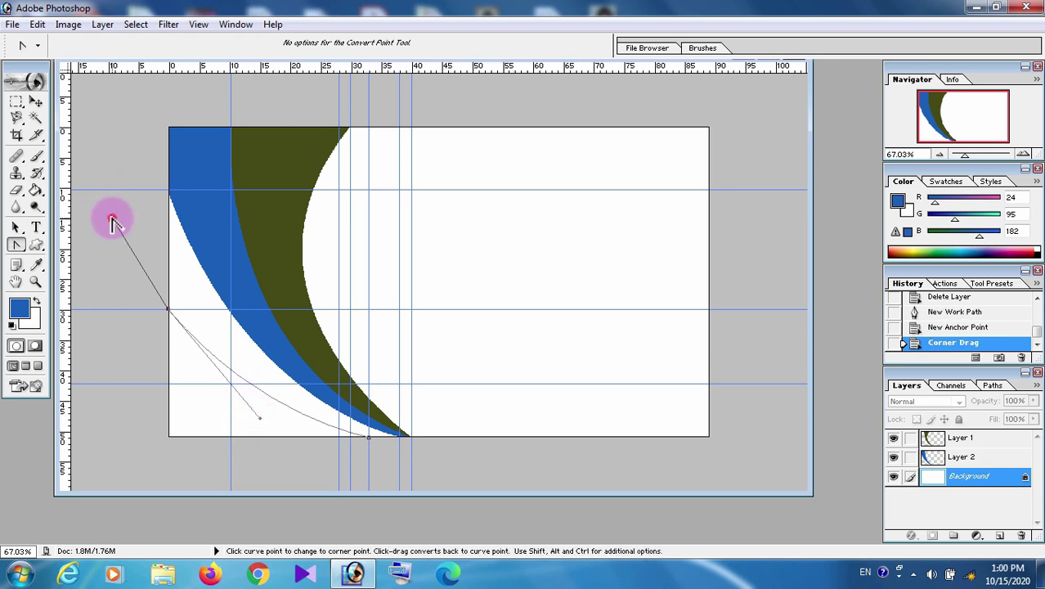
drag(112, 219, 166, 209)
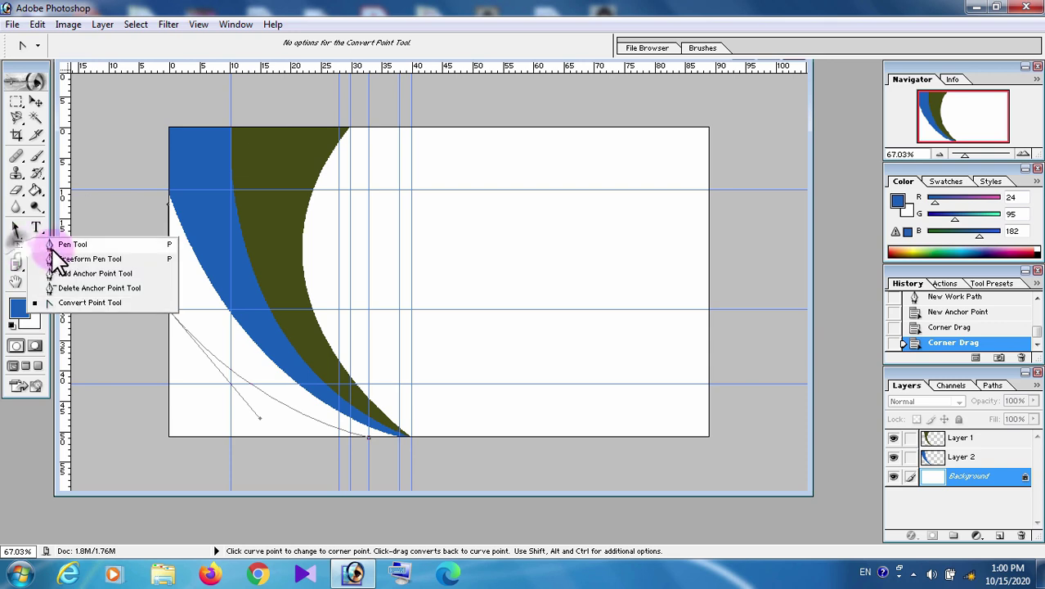
- Trace the blue band's lower edge down to the tip, close the path, and load it as a selection
drag(16, 244, 65, 242)
click(165, 178)
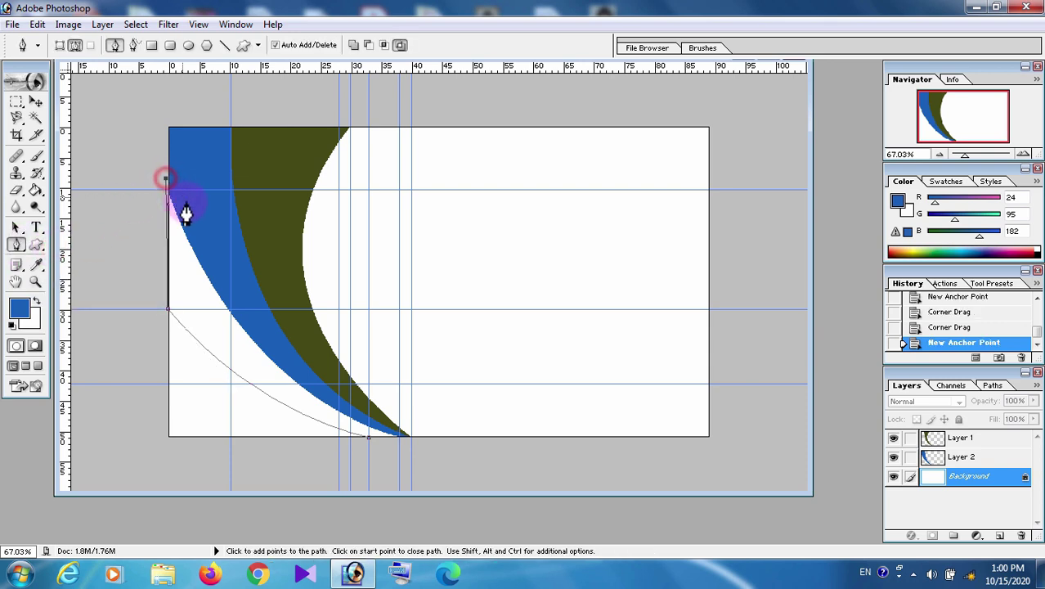
click(210, 263)
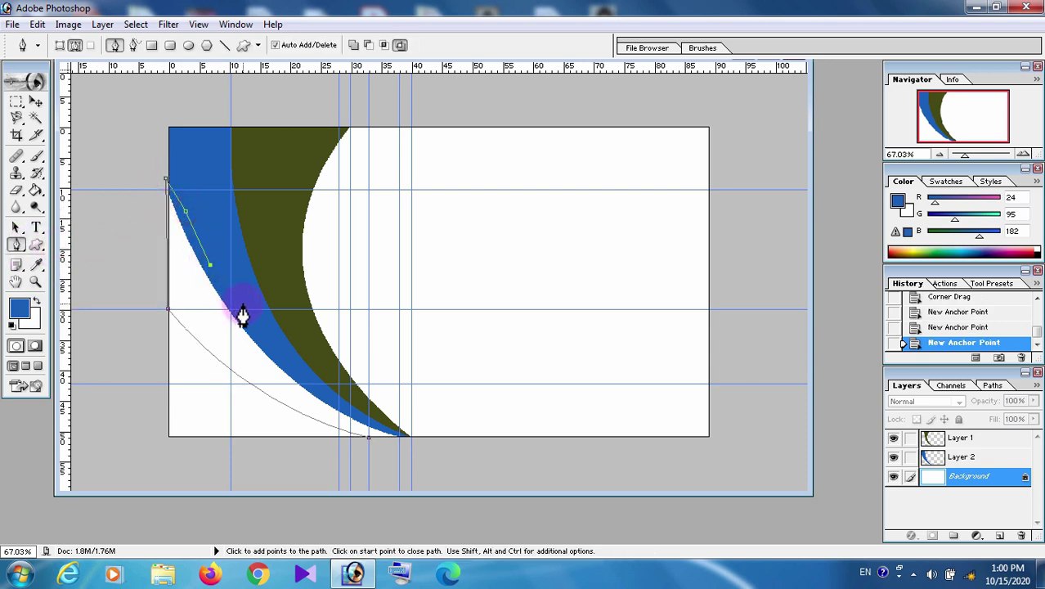
click(276, 358)
click(303, 384)
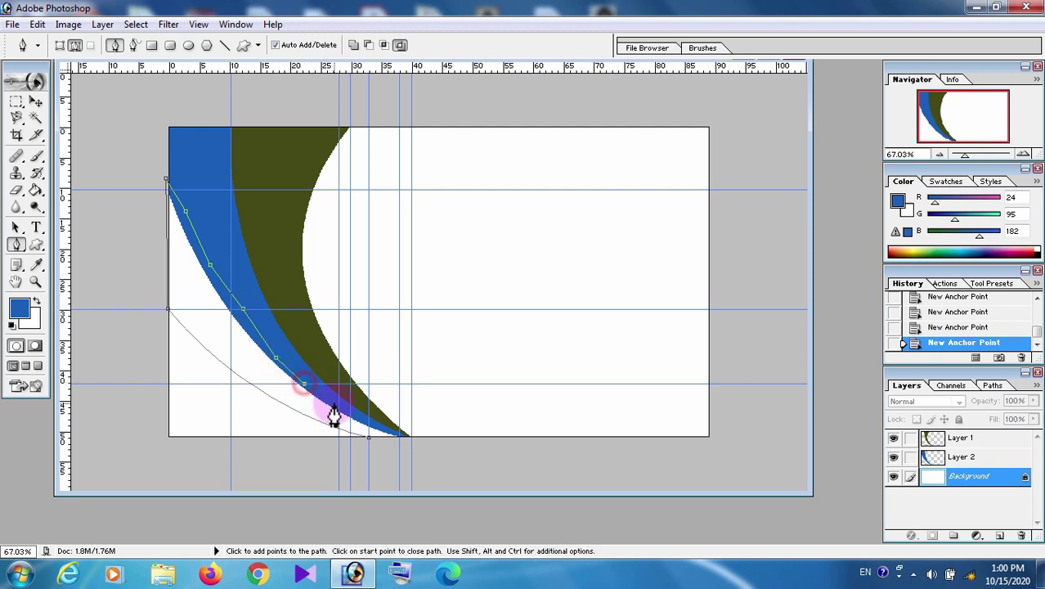
click(338, 402)
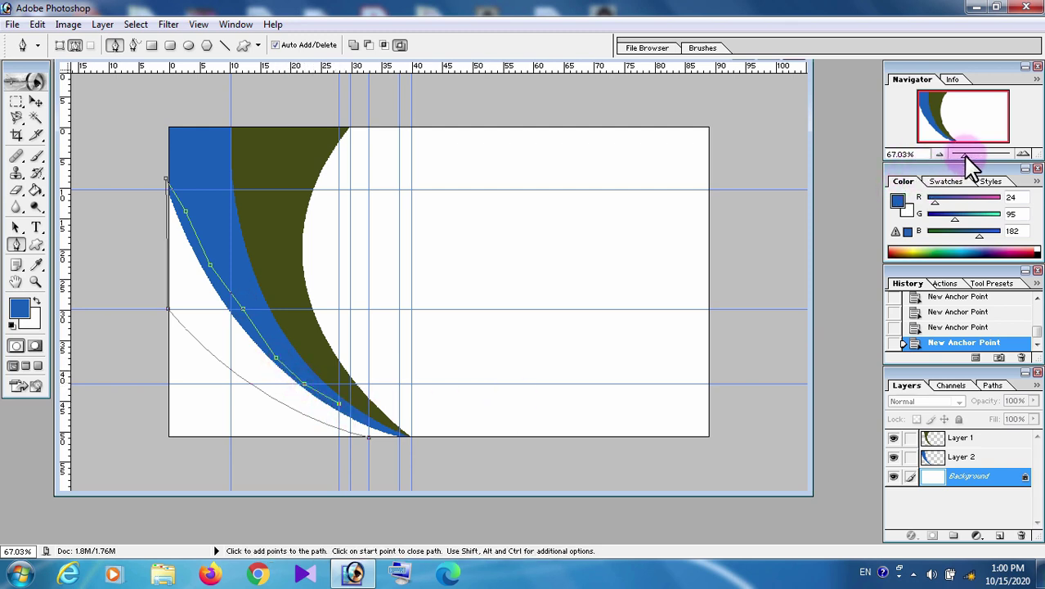
drag(965, 153, 976, 154)
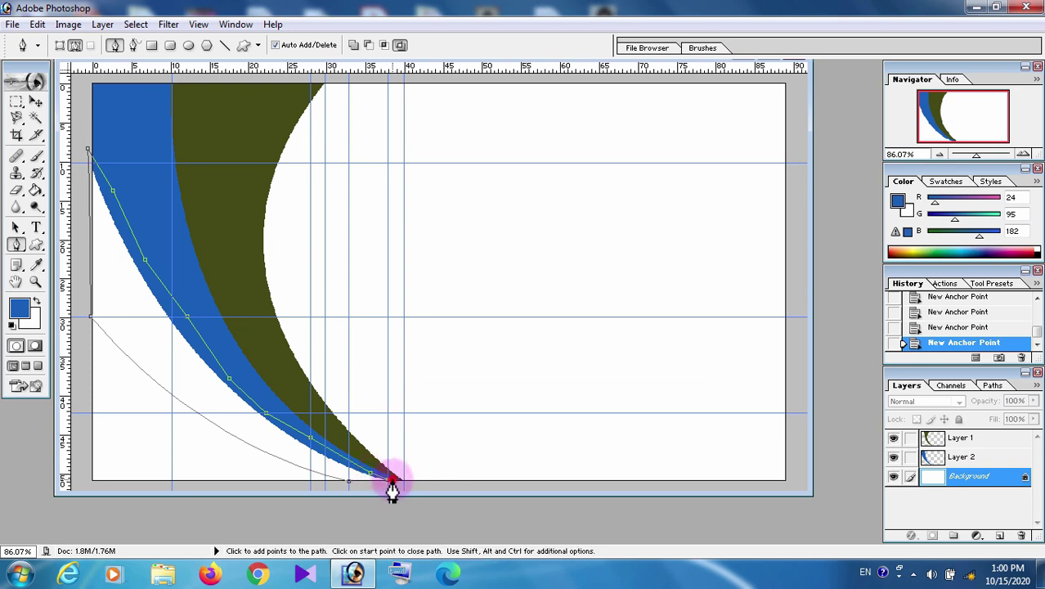
click(348, 489)
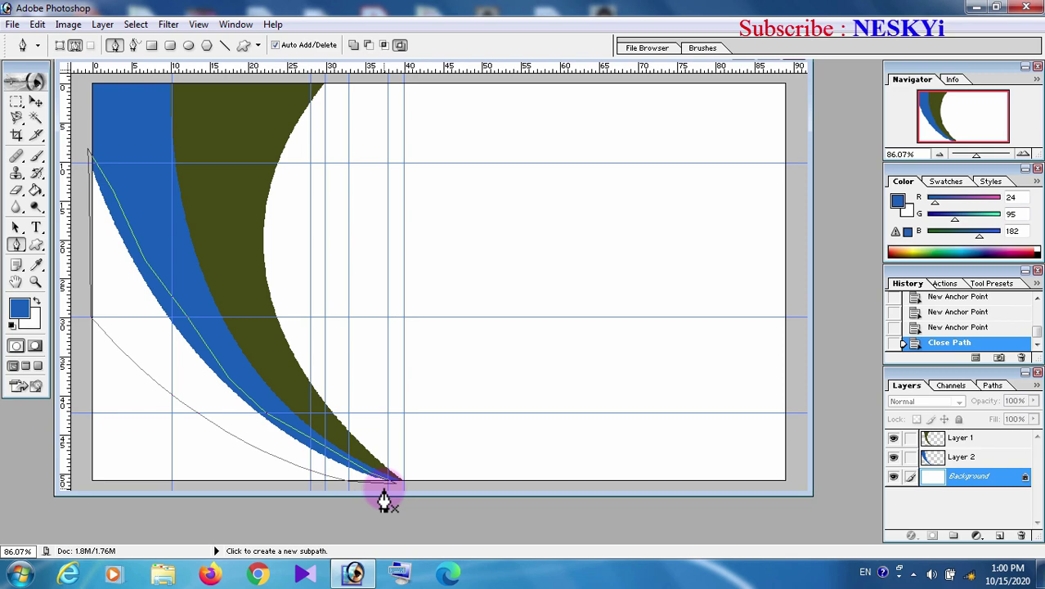
key(ctrl+Return)
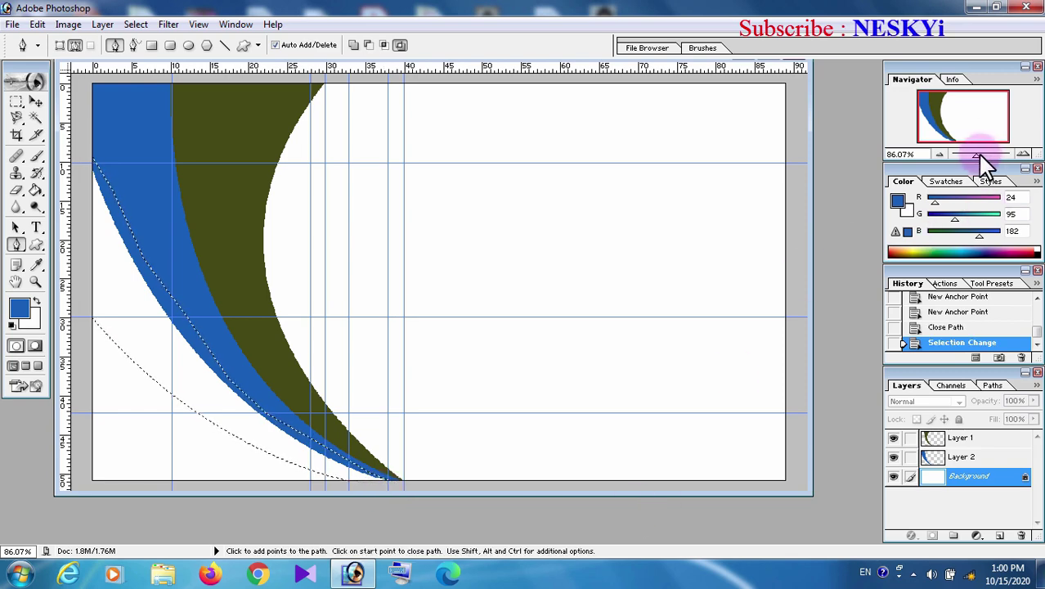
drag(973, 152, 966, 153)
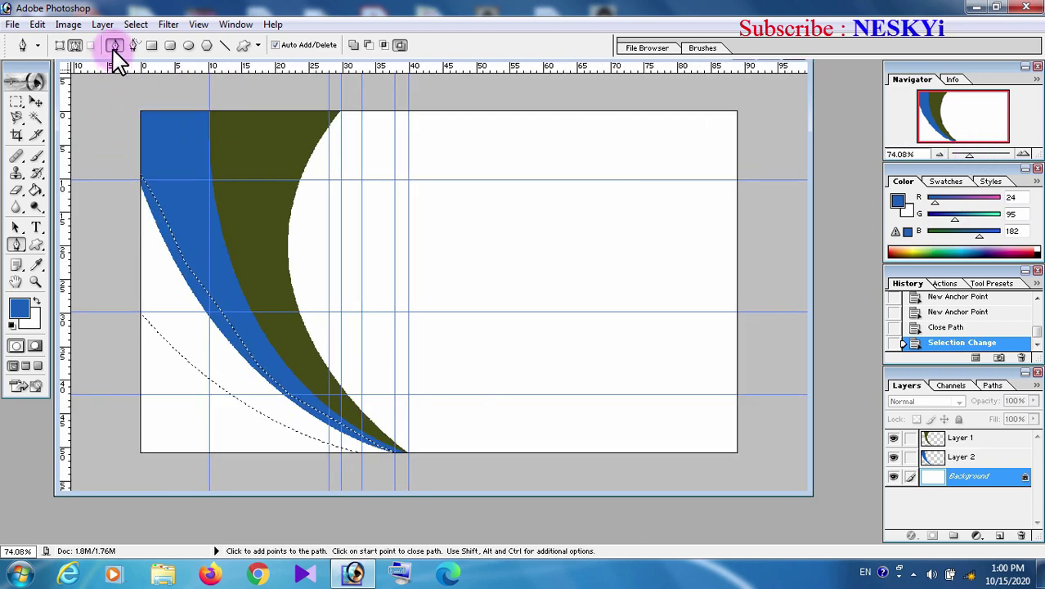
- Copy the selection to a new Layer 3 and fill it with bright green 2FD608
click(102, 24)
mouse_move(123, 42)
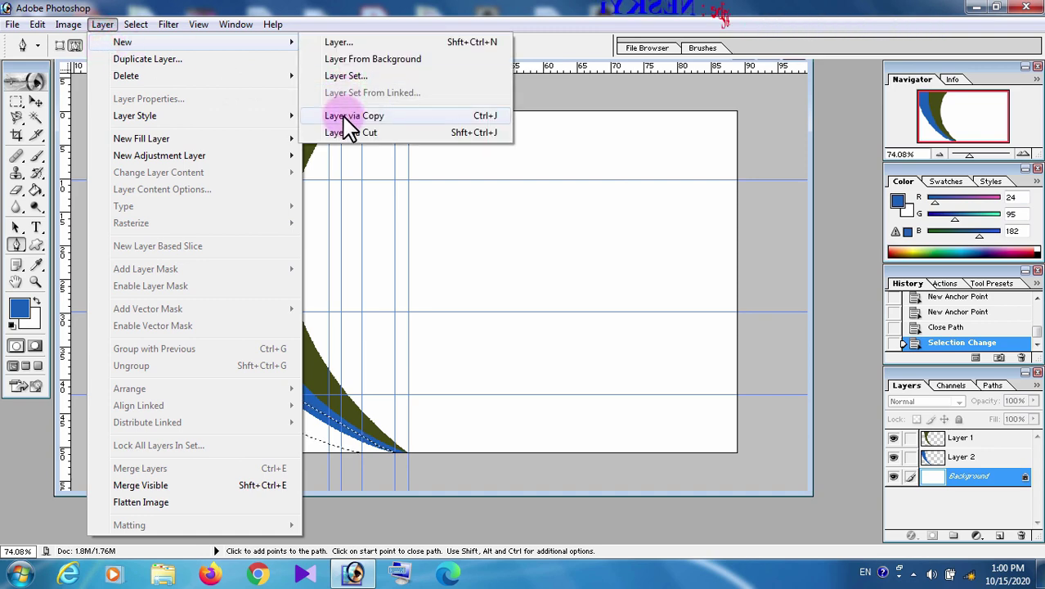
click(353, 115)
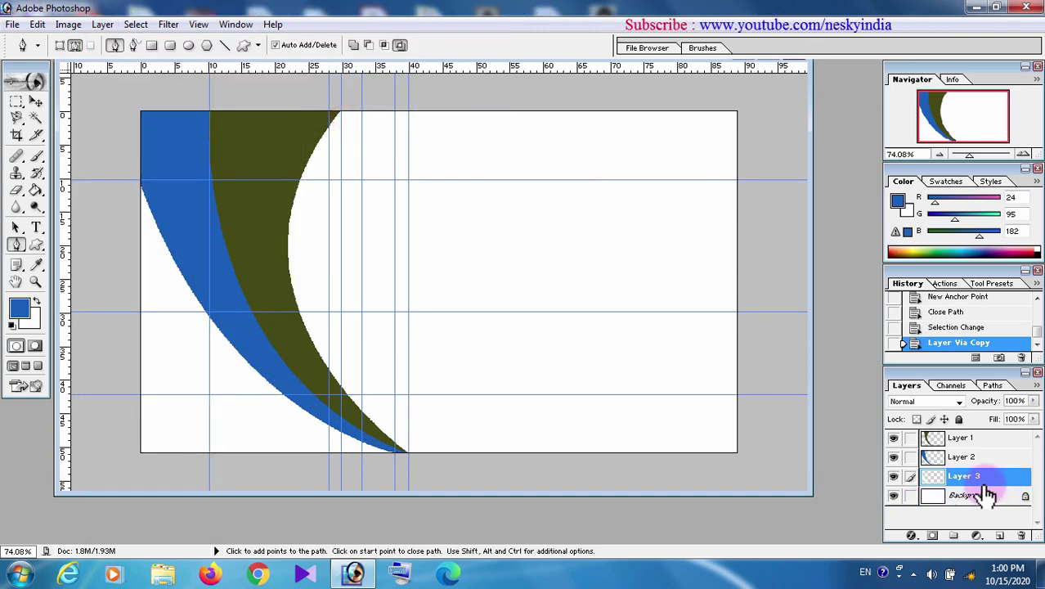
click(18, 310)
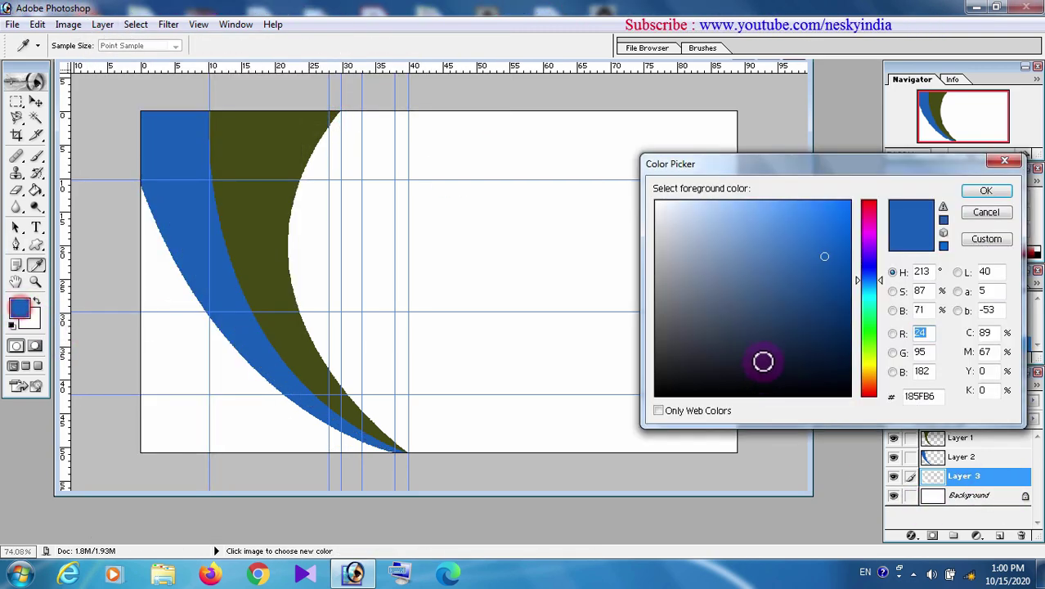
click(869, 343)
click(839, 229)
click(838, 209)
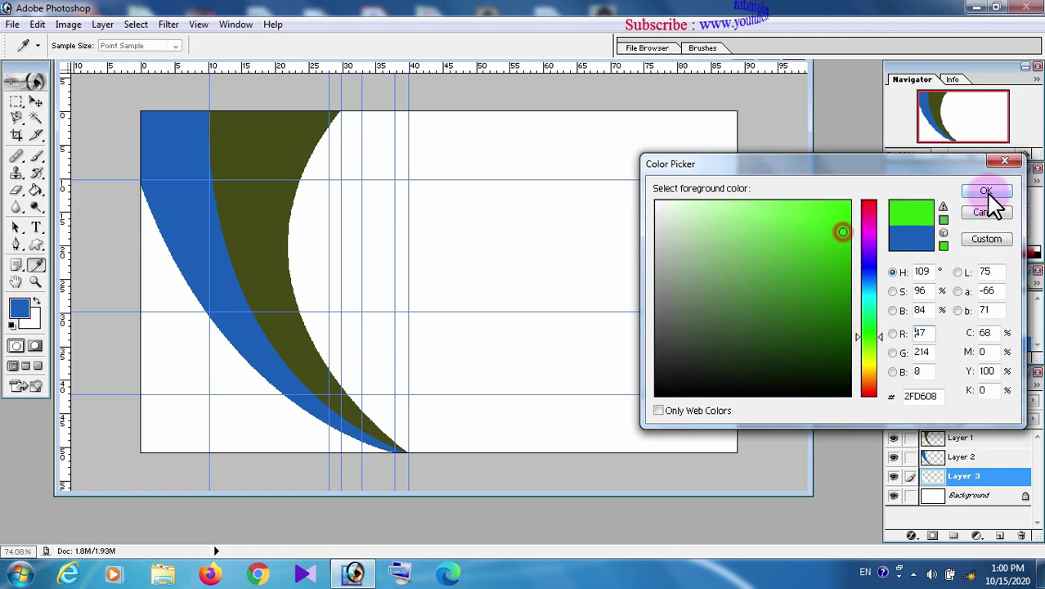
click(987, 191)
click(36, 190)
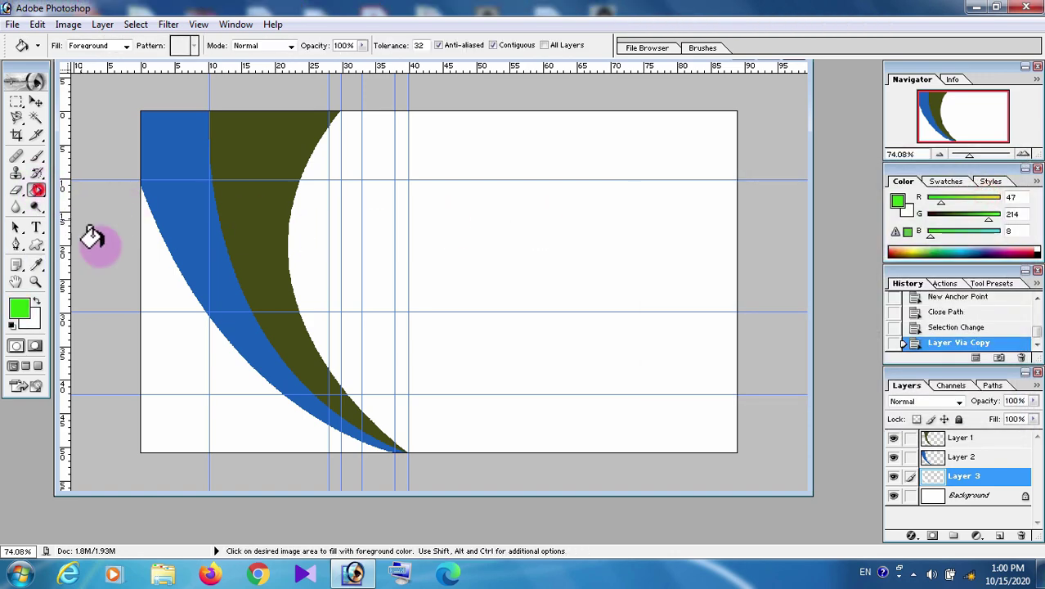
click(151, 279)
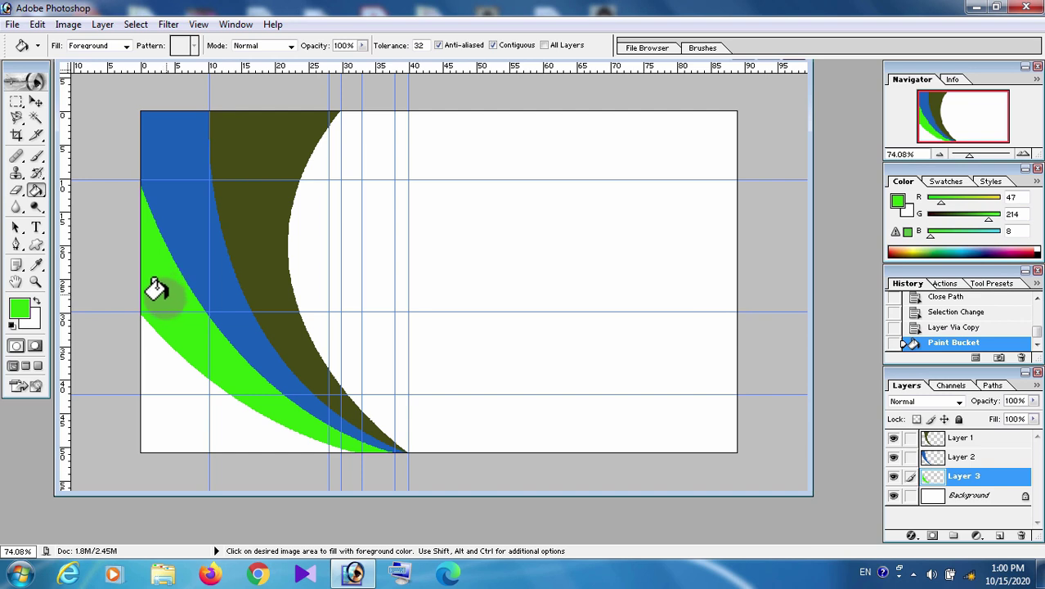
click(17, 244)
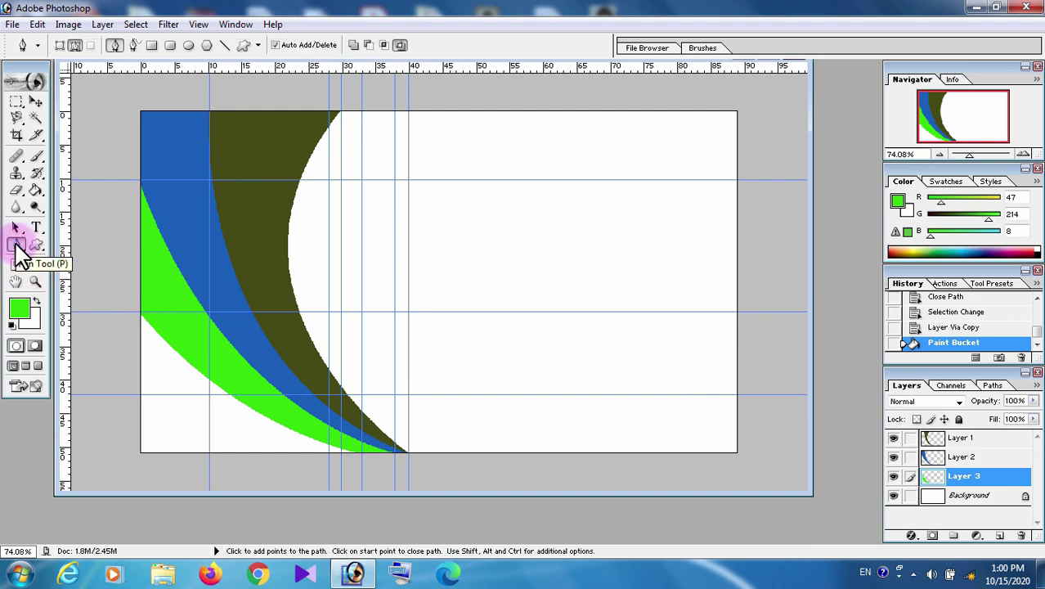
- On the Background, start a path at the bottom edge and curve it along the card's left edge
click(973, 497)
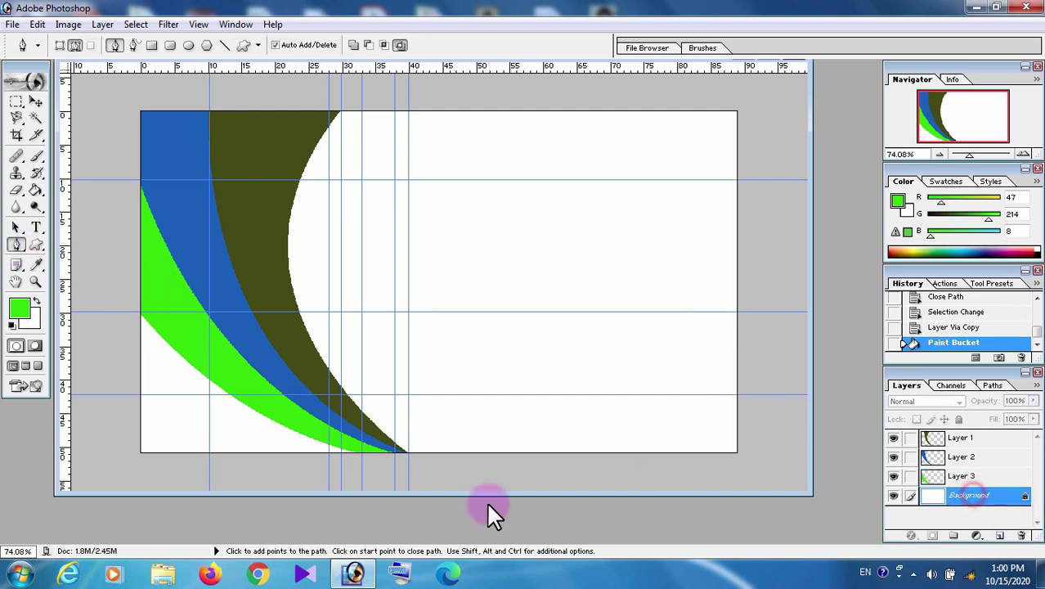
click(328, 453)
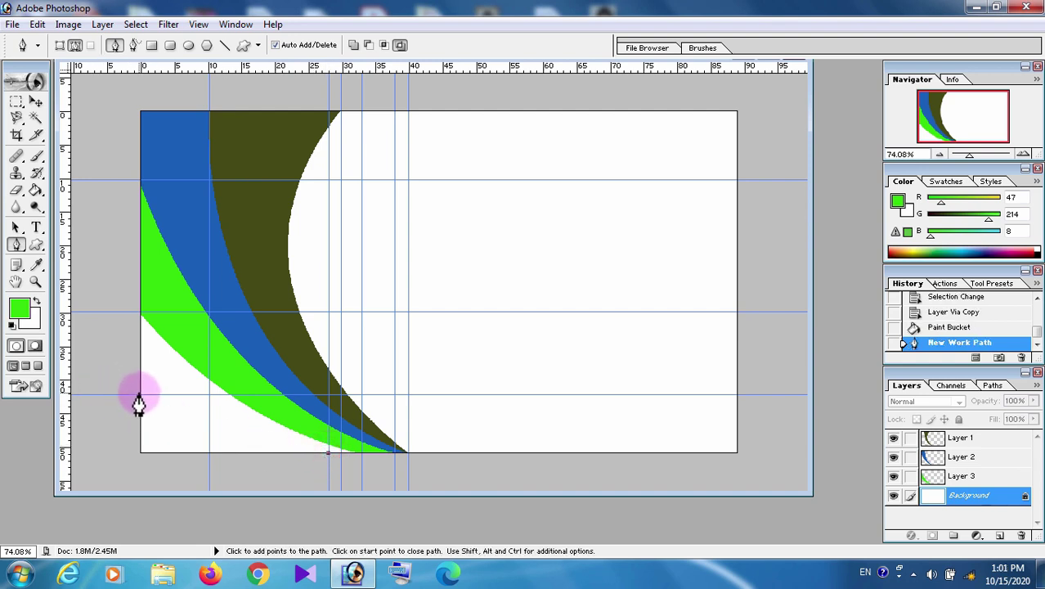
drag(139, 396, 115, 365)
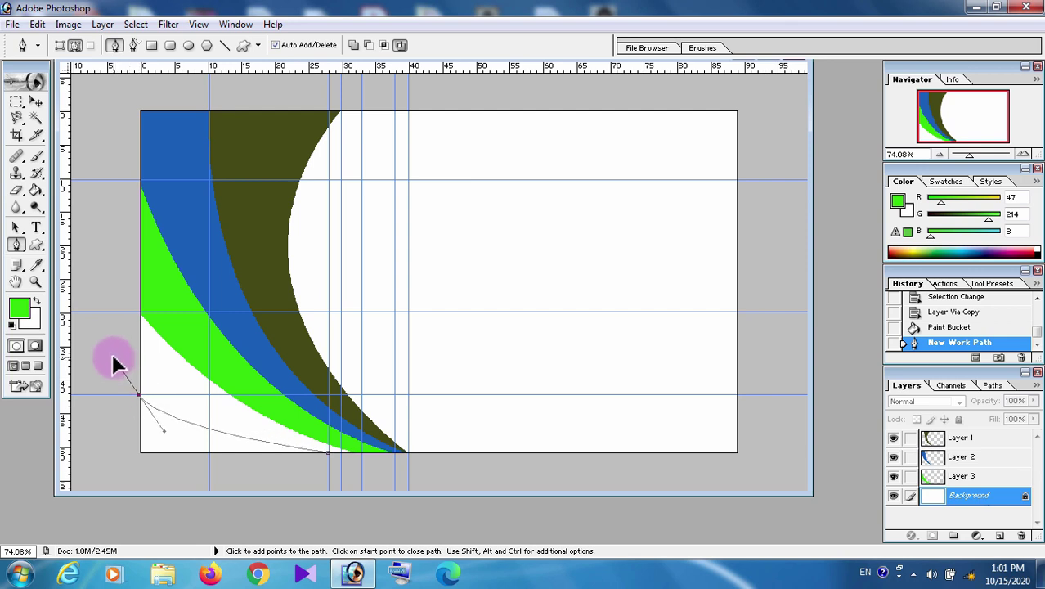
drag(16, 244, 51, 305)
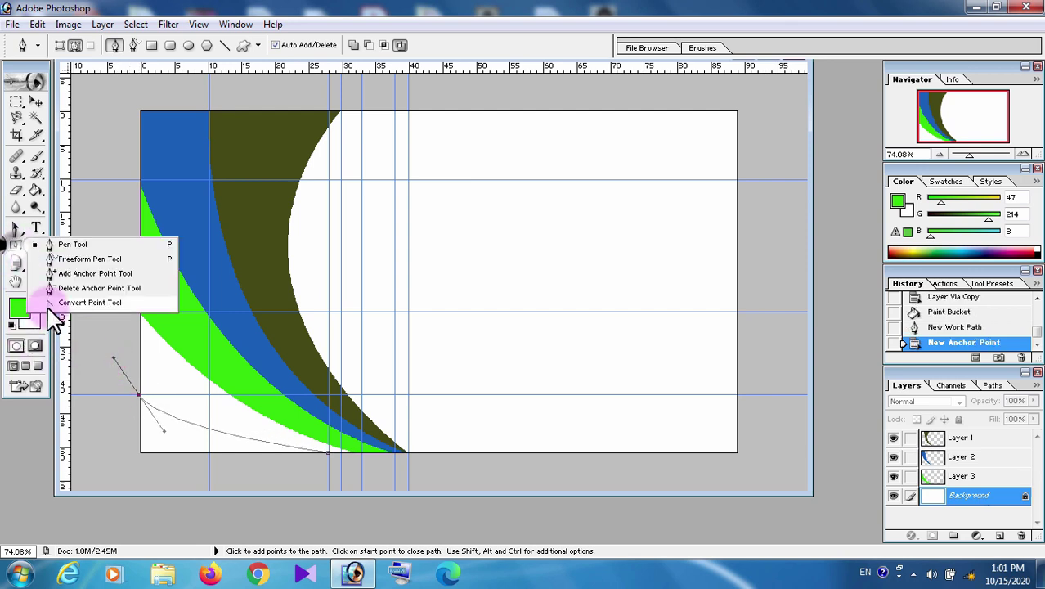
drag(165, 431, 215, 449)
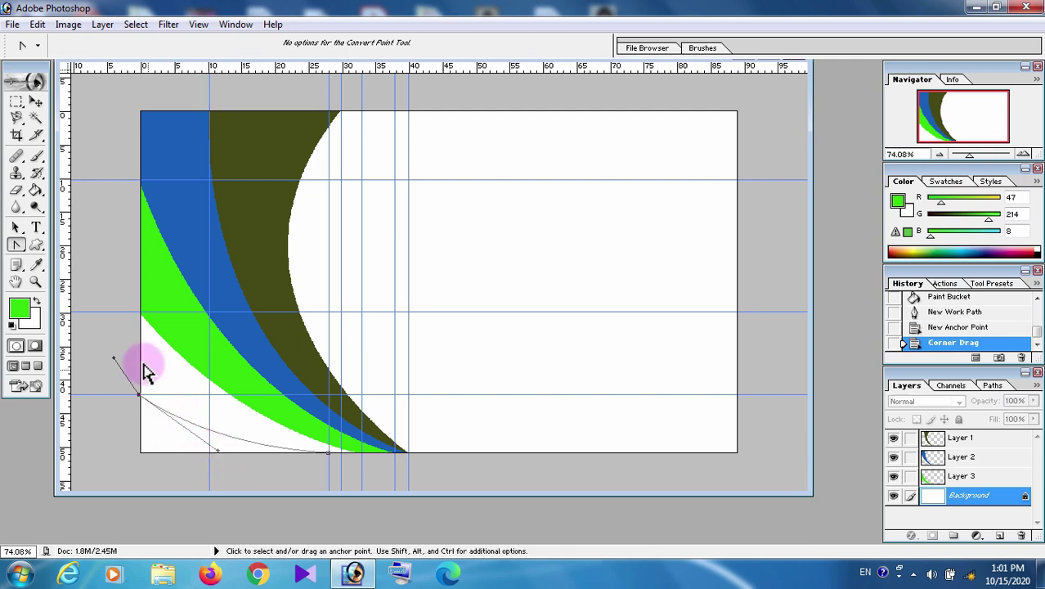
drag(114, 357, 141, 354)
- Trace the green stripe's lower edge, close the outline, and load it as a selection
drag(17, 244, 47, 244)
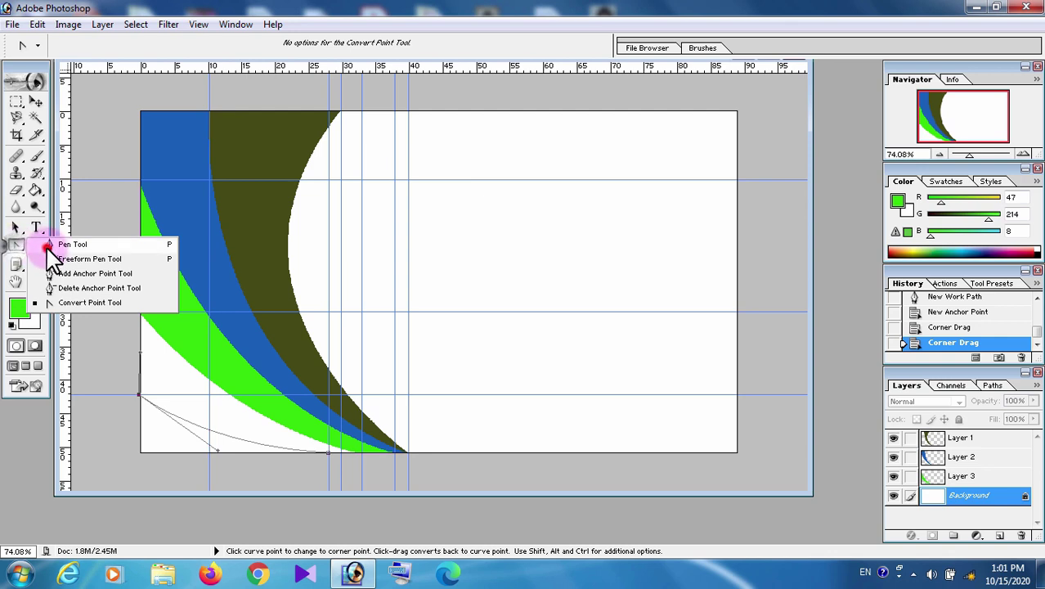
click(139, 299)
click(162, 323)
click(194, 360)
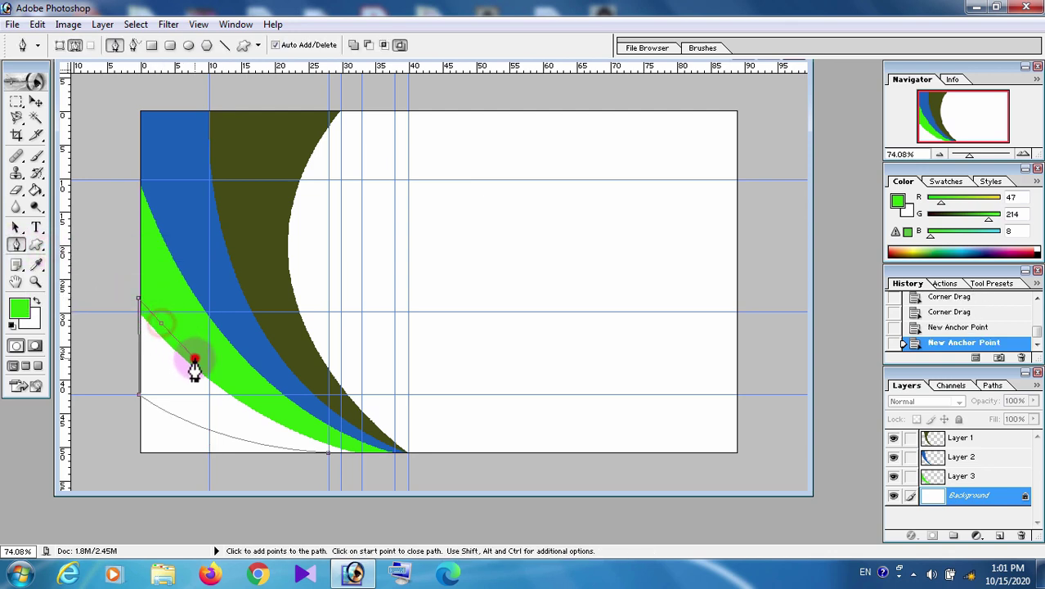
click(237, 393)
click(284, 422)
click(314, 431)
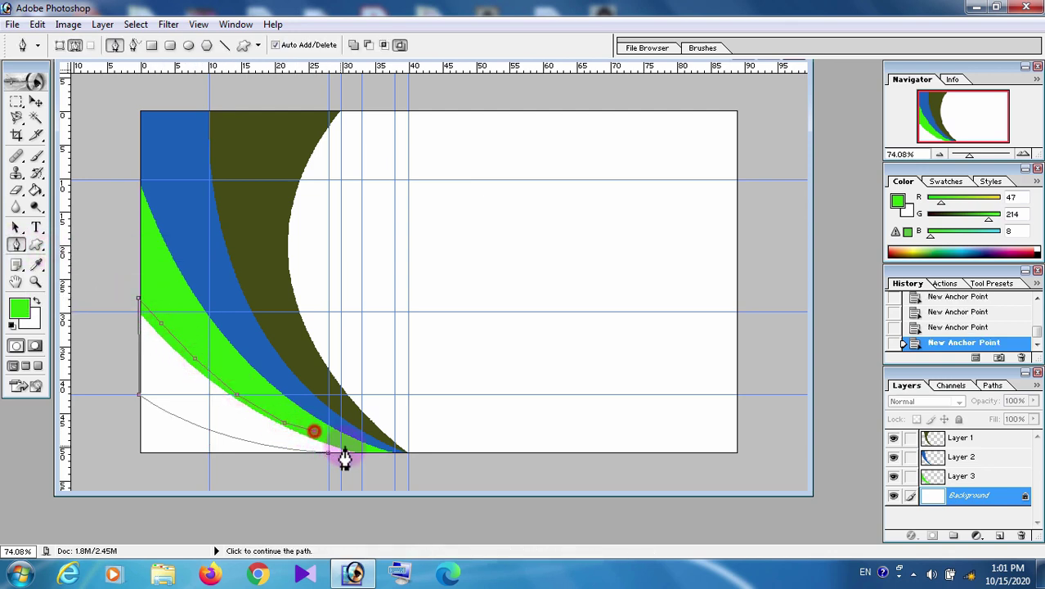
drag(361, 449, 381, 458)
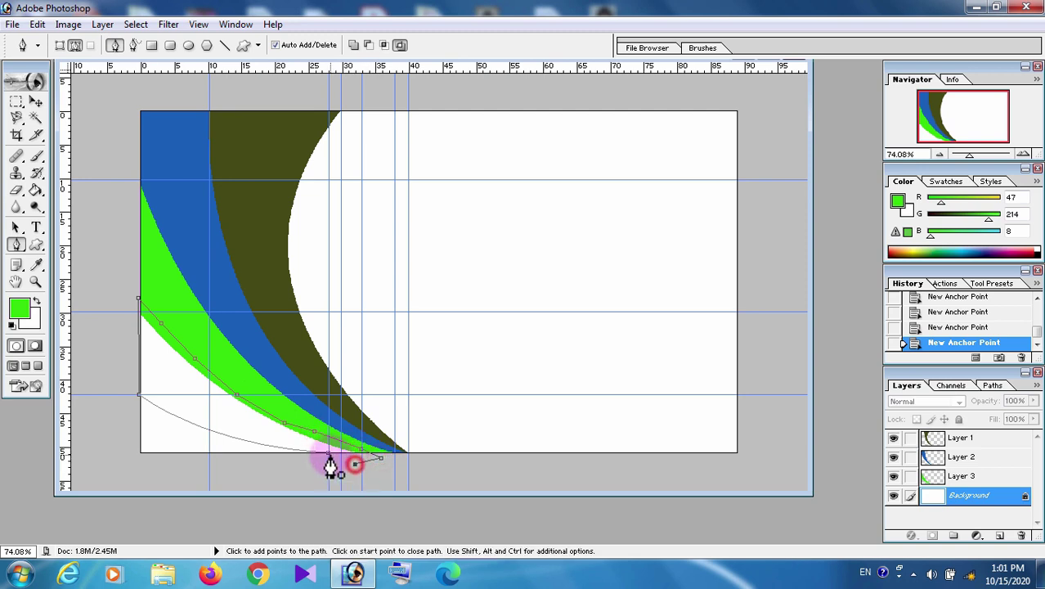
click(328, 454)
key(ctrl+Return)
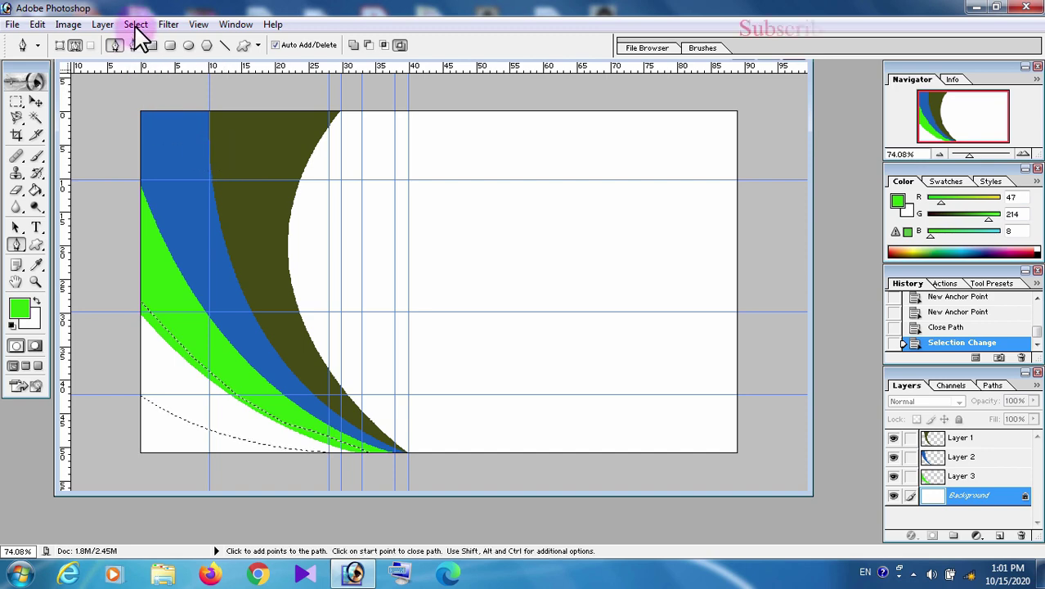
- Copy the selection to a new Layer 4 and fill it with golden yellow F4C215
click(106, 23)
mouse_move(122, 42)
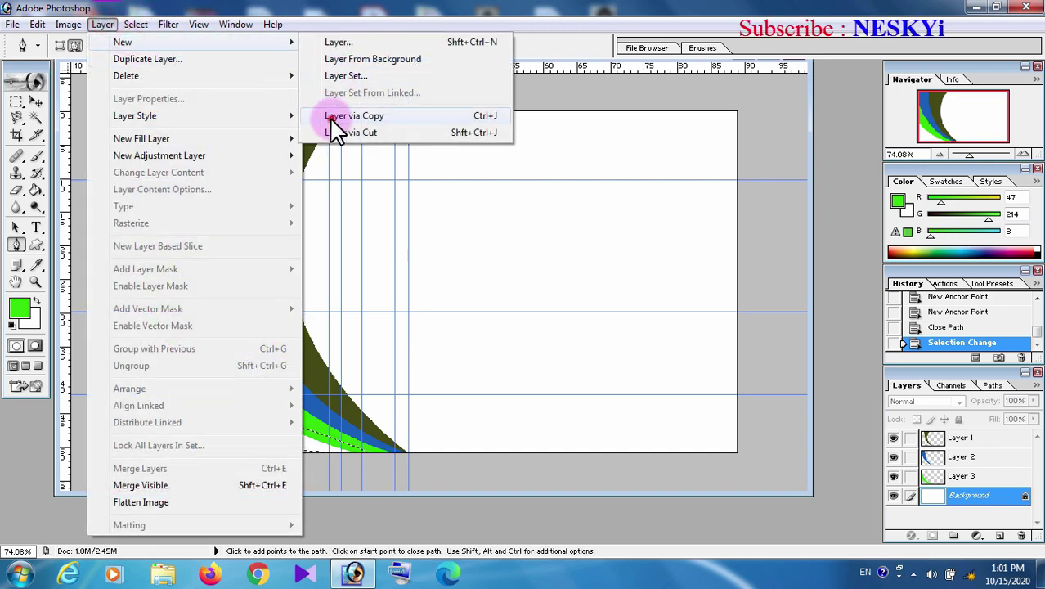
click(333, 122)
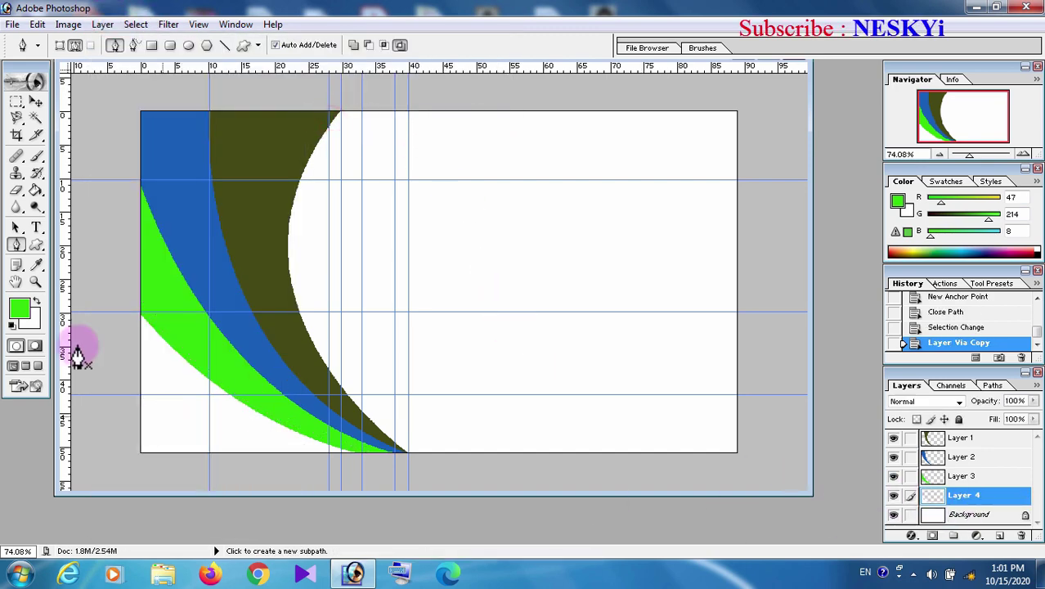
click(36, 265)
click(20, 306)
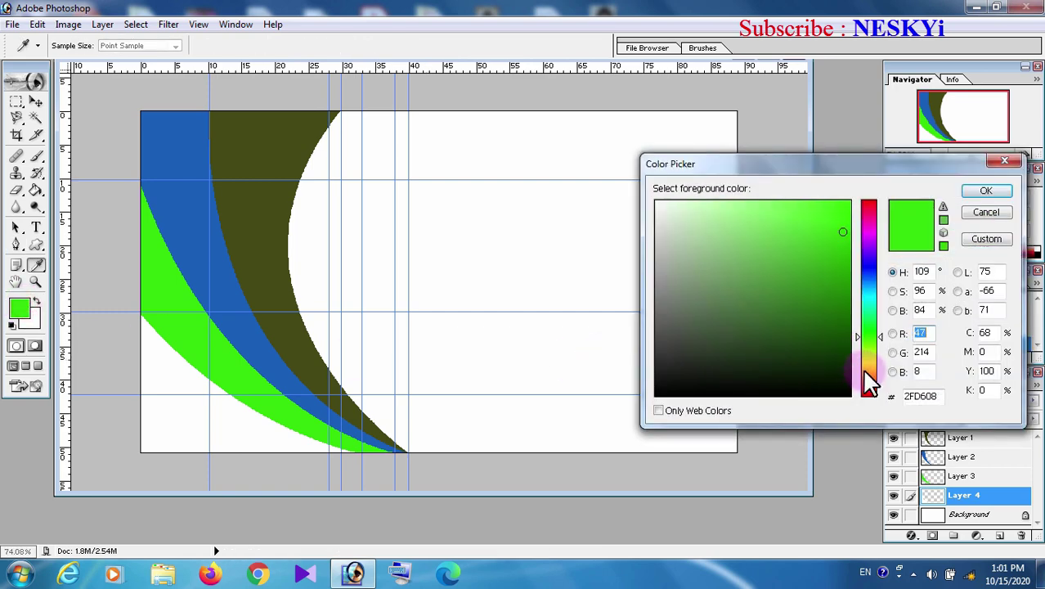
click(868, 371)
click(833, 209)
click(986, 191)
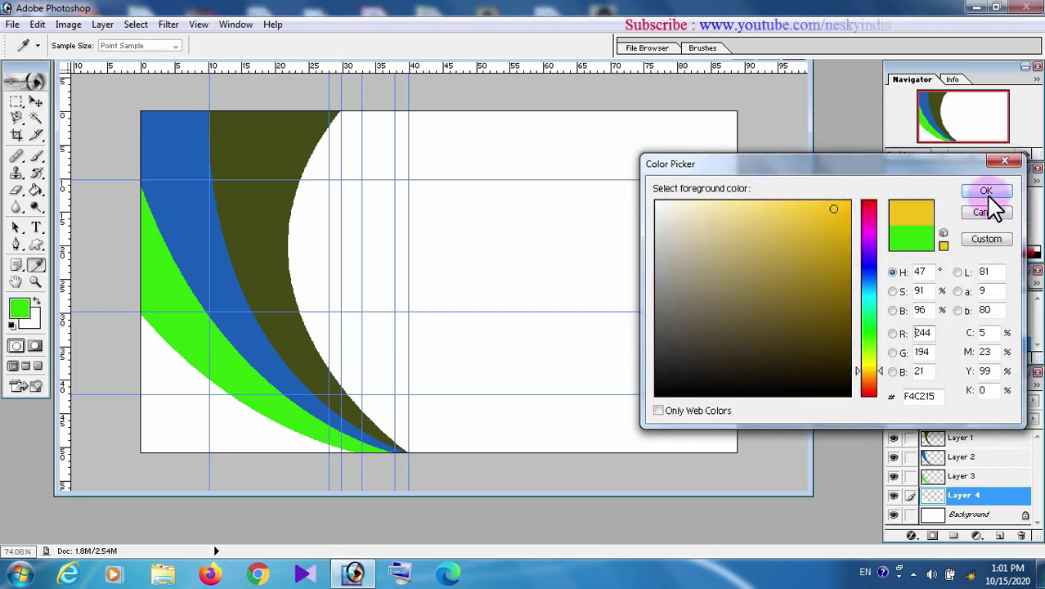
click(36, 190)
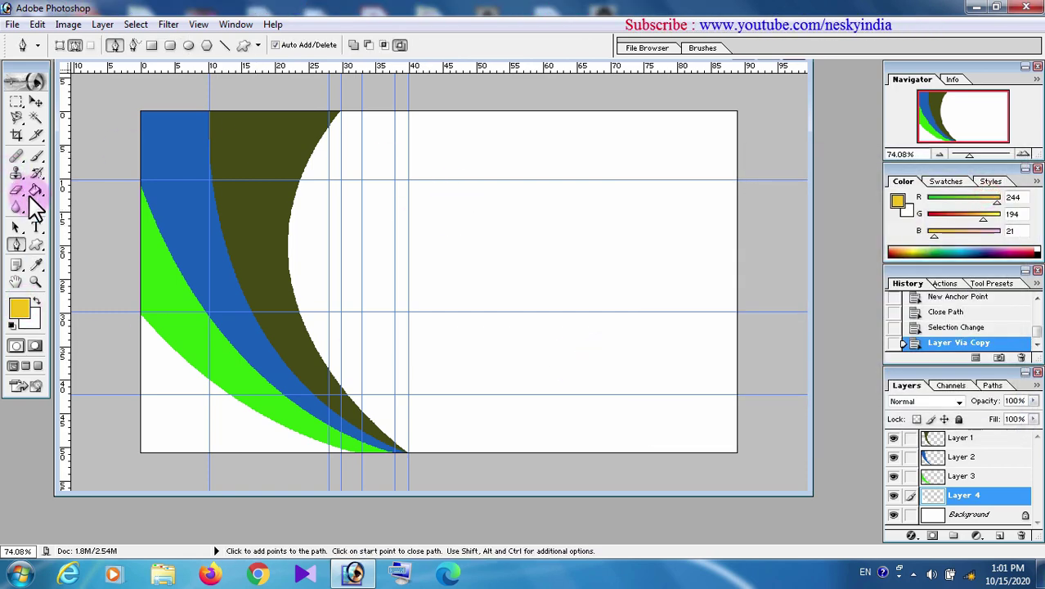
click(159, 369)
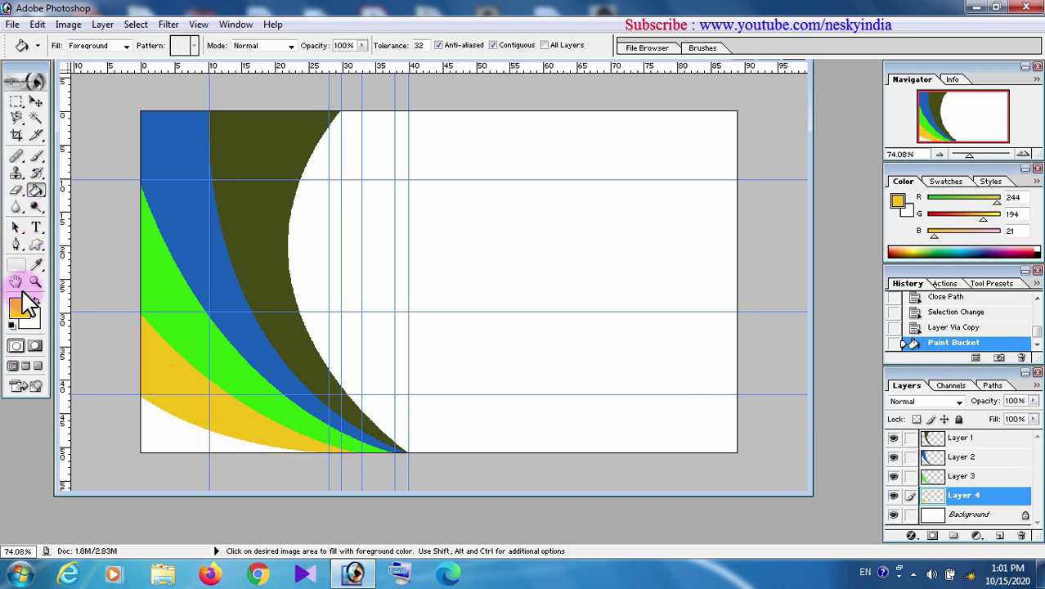
click(15, 243)
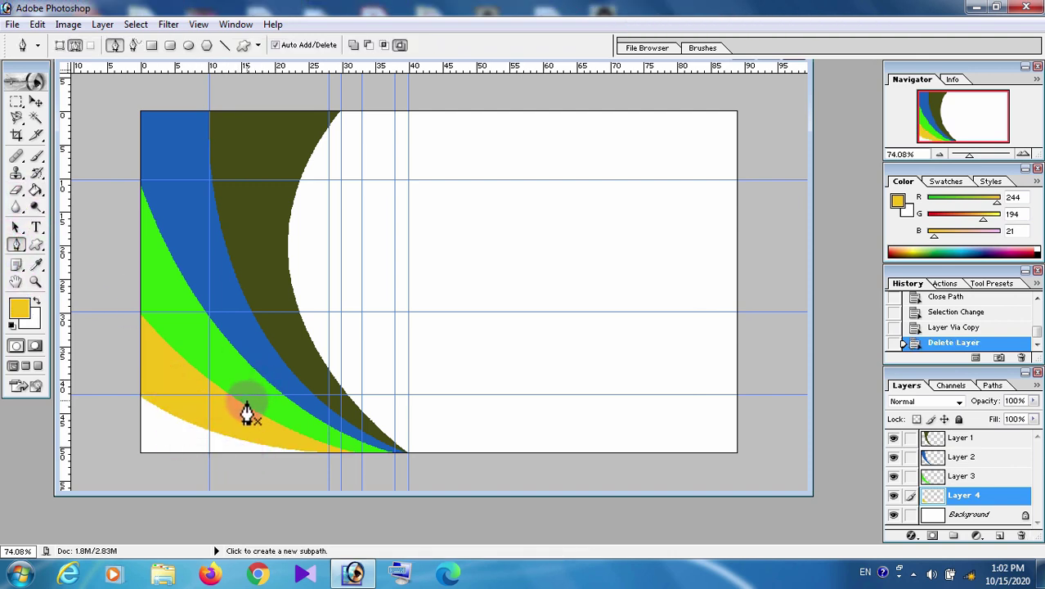
- On the Background layer, pen-trace the bottom-left wedge below the yellow band and make it a selection
click(966, 515)
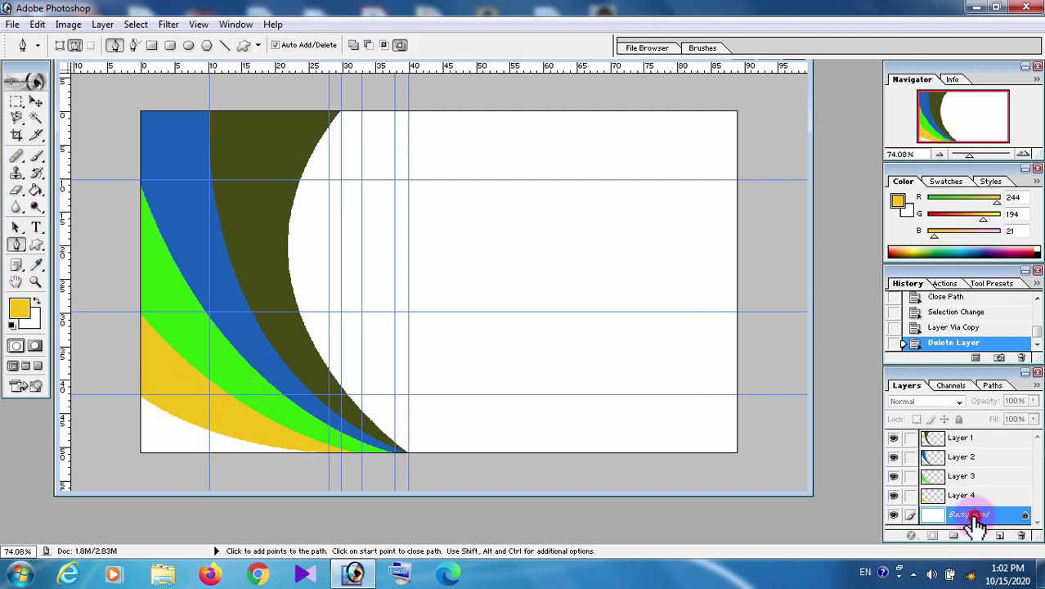
click(318, 453)
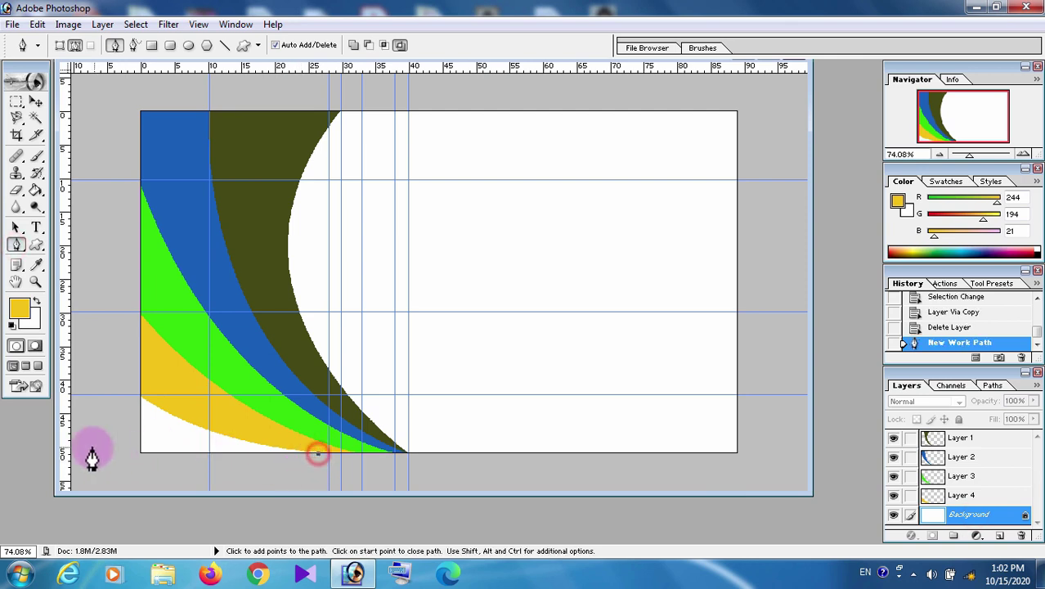
click(138, 453)
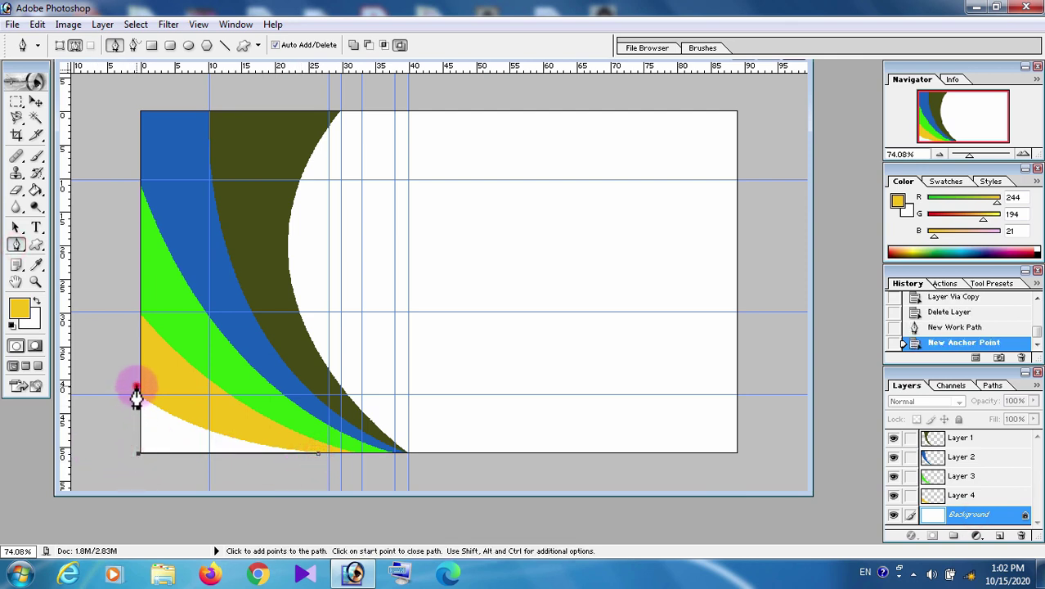
click(138, 387)
click(158, 395)
click(183, 405)
click(209, 423)
click(251, 433)
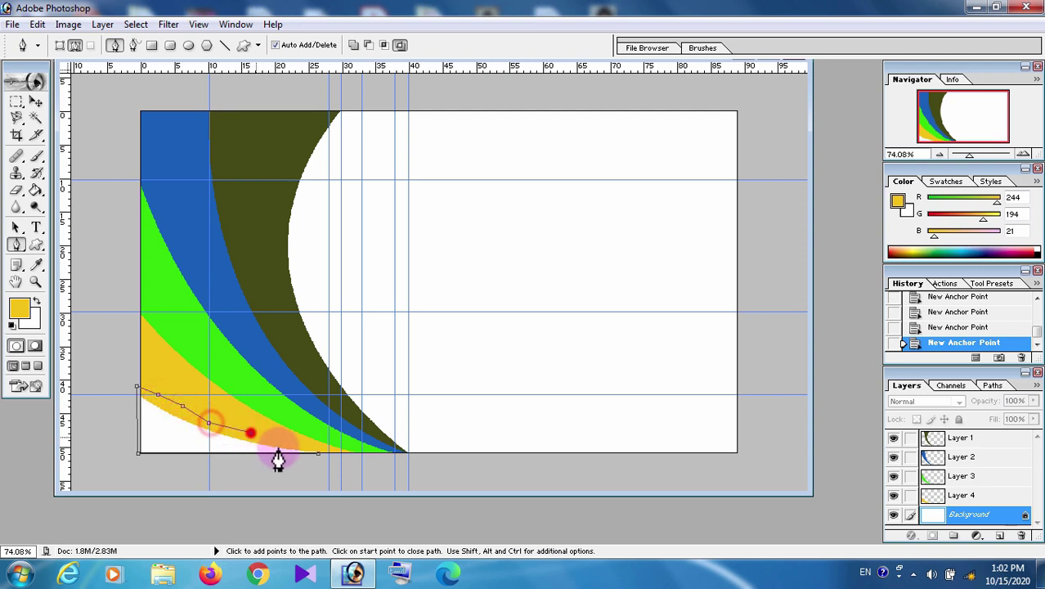
click(298, 446)
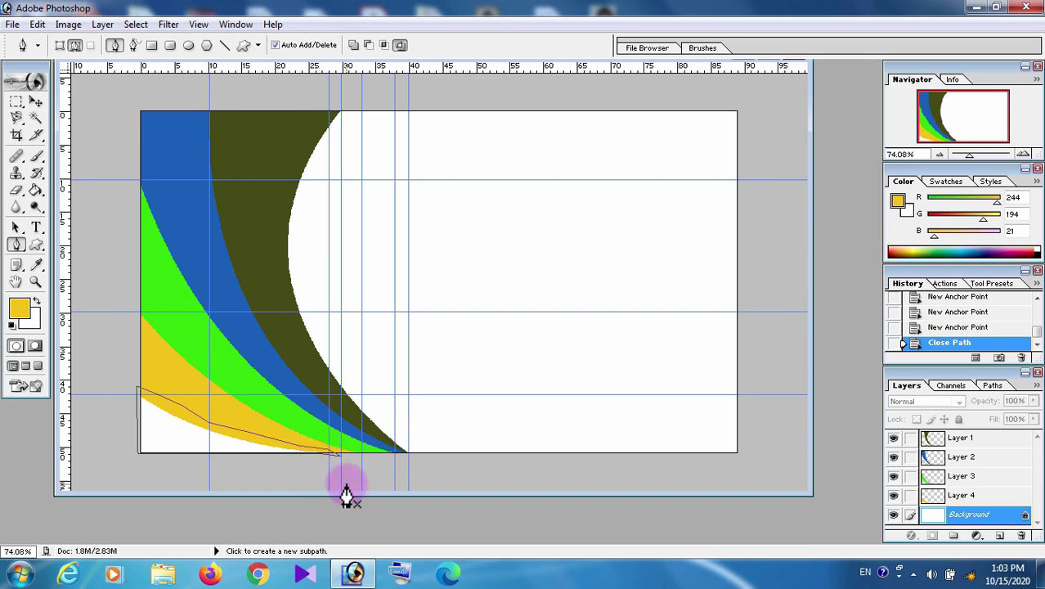
key(ctrl+Return)
- Copy the wedge to a new layer via Layer via Copy and fill it with dark olive 554305
click(103, 26)
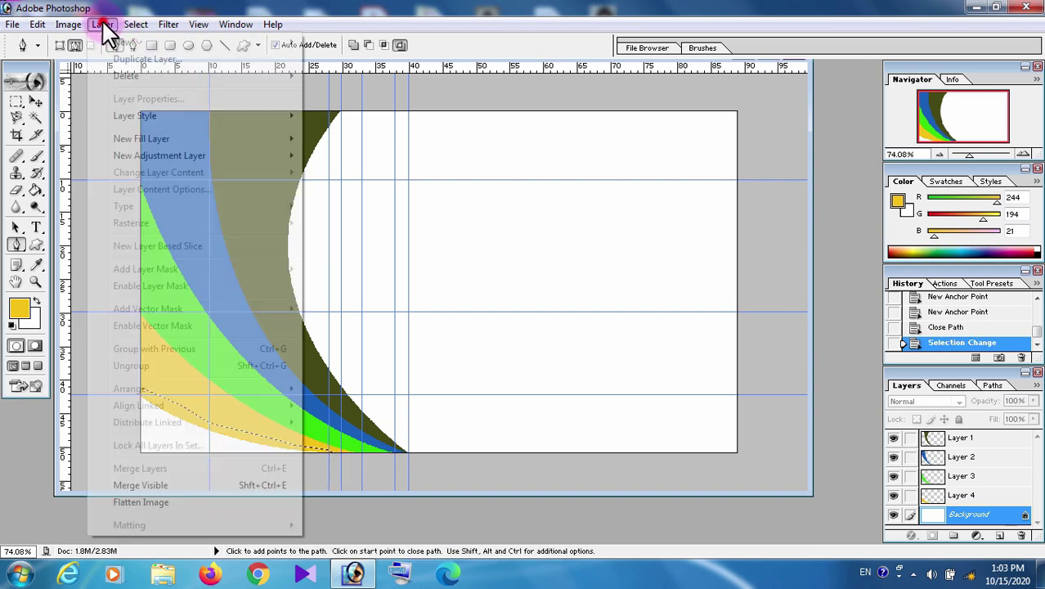
mouse_move(130, 43)
click(373, 115)
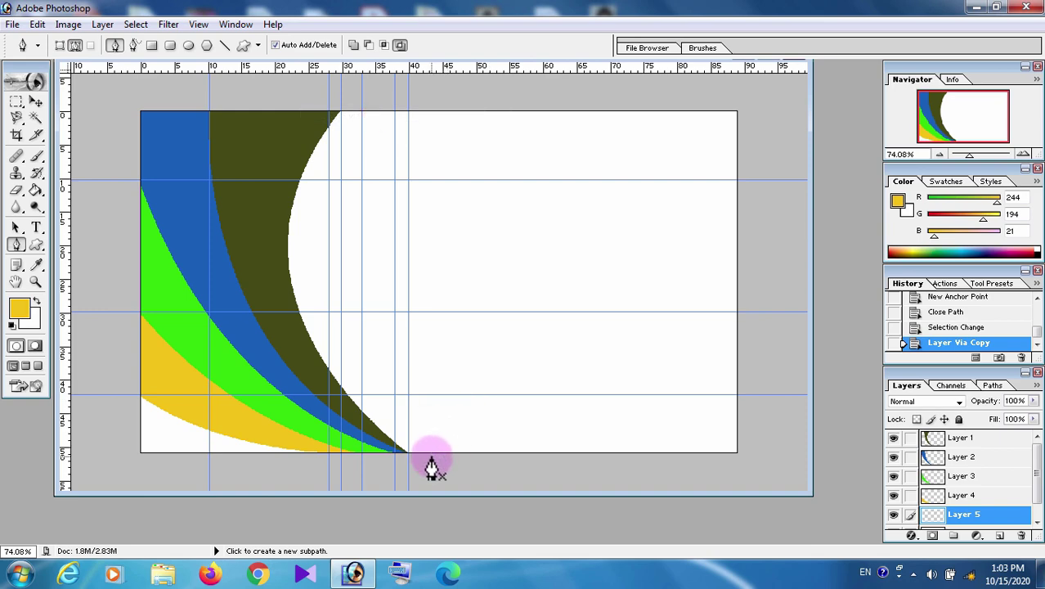
click(1037, 489)
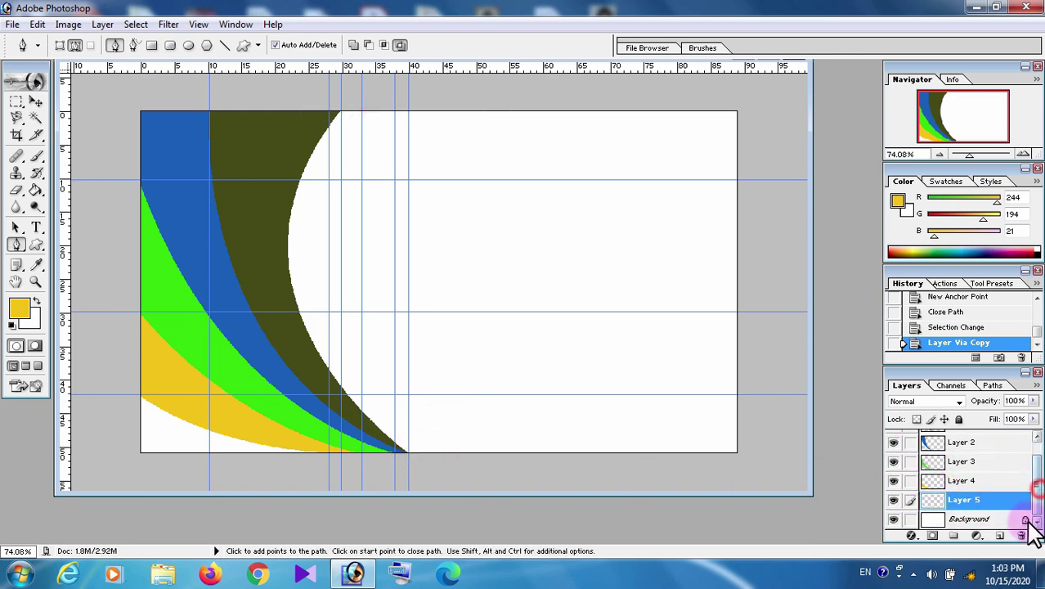
click(20, 309)
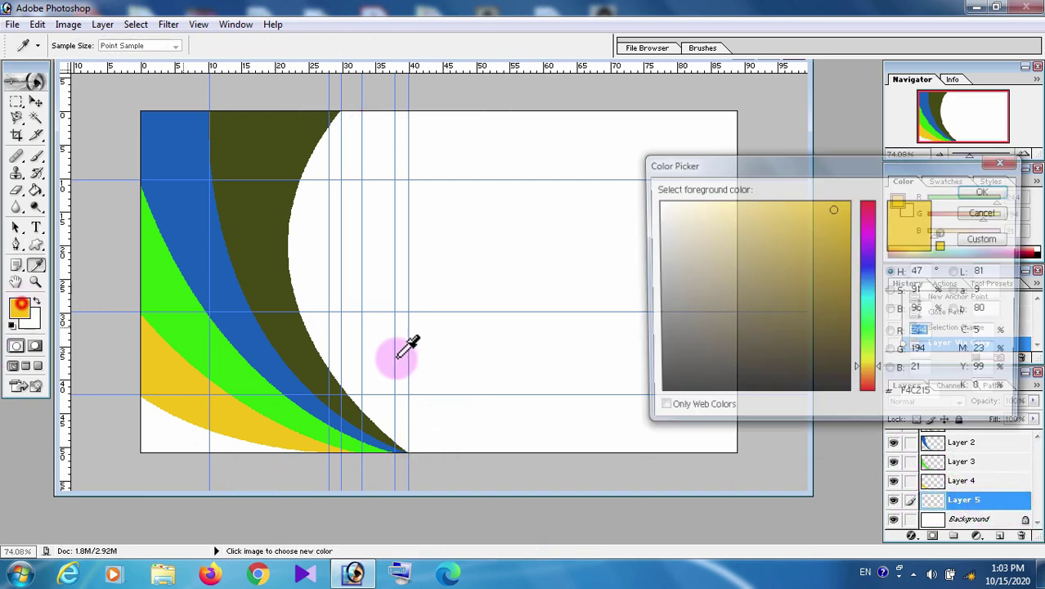
click(840, 330)
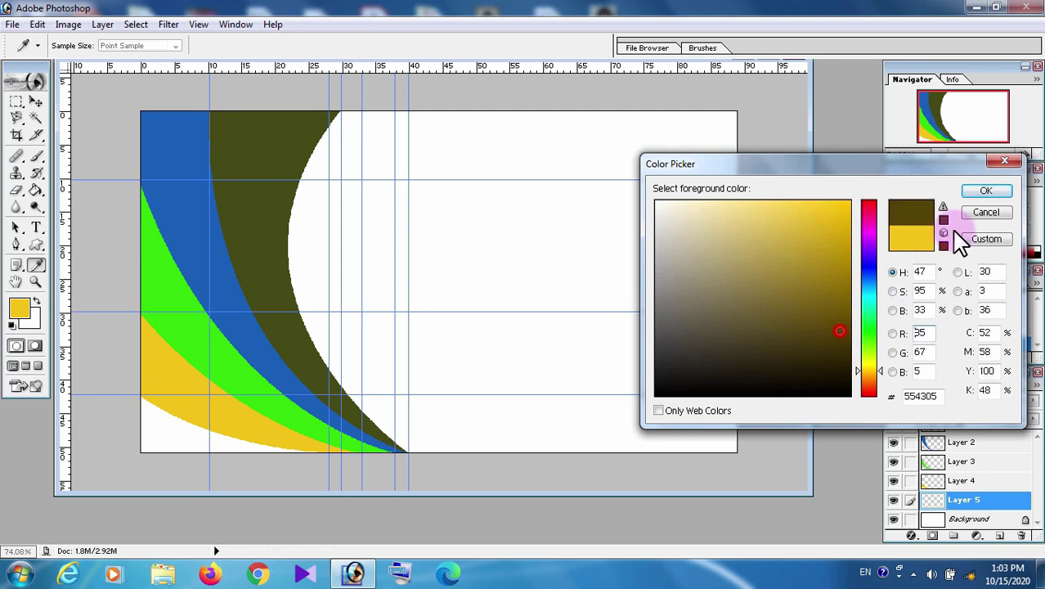
click(980, 195)
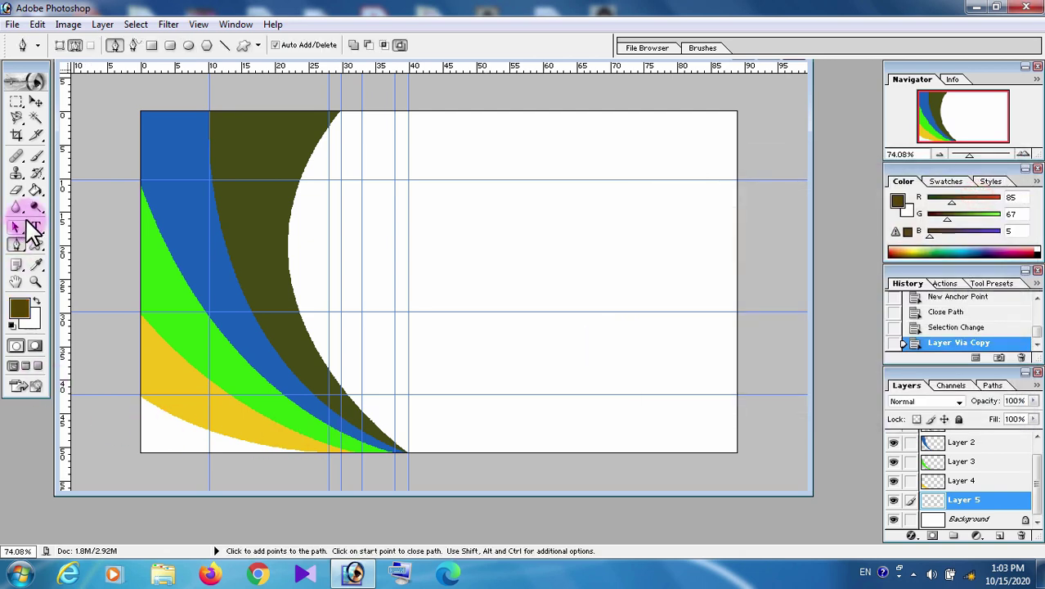
key(g)
click(144, 435)
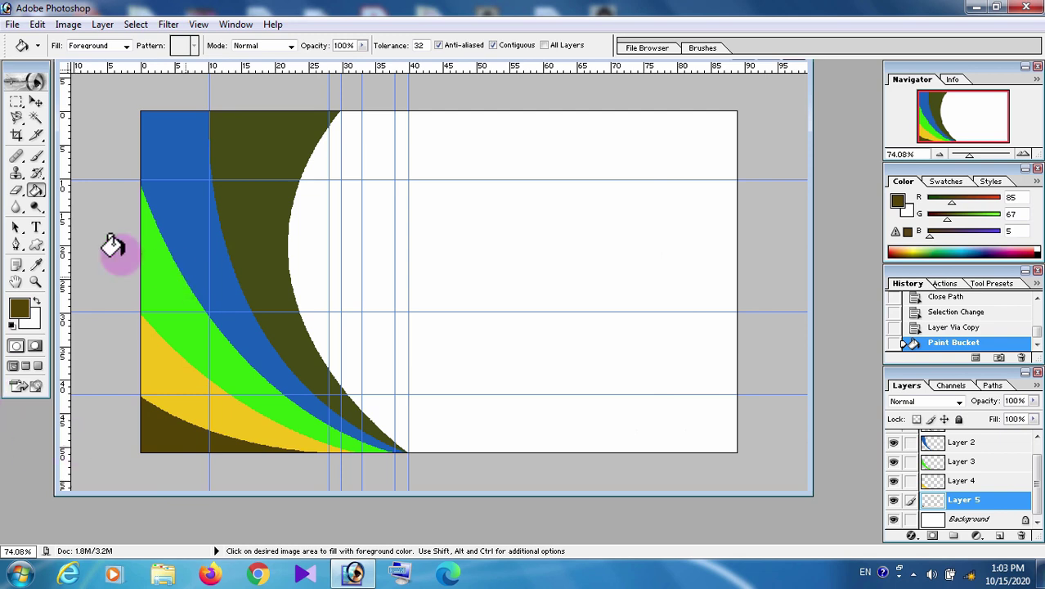
- Select Layer 1 and add a Gradient Overlay in its Blending Options
click(35, 100)
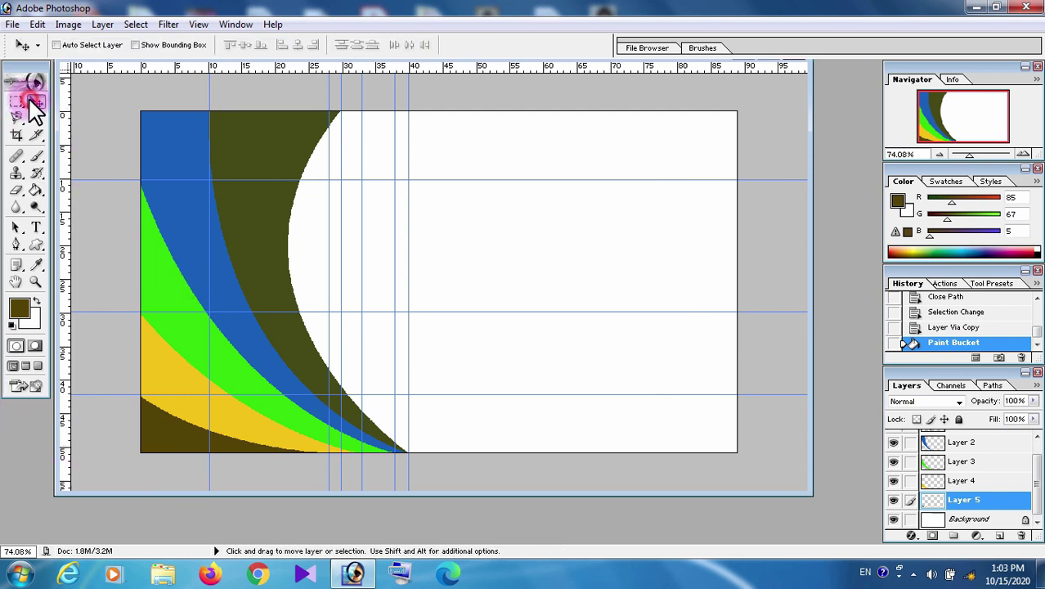
right_click(263, 141)
click(287, 149)
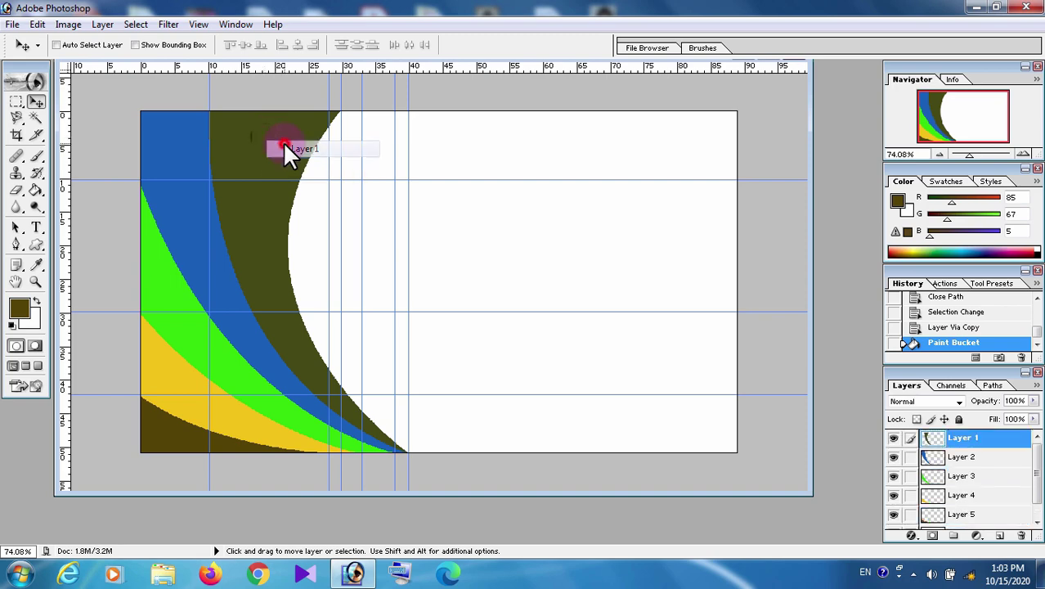
click(980, 461)
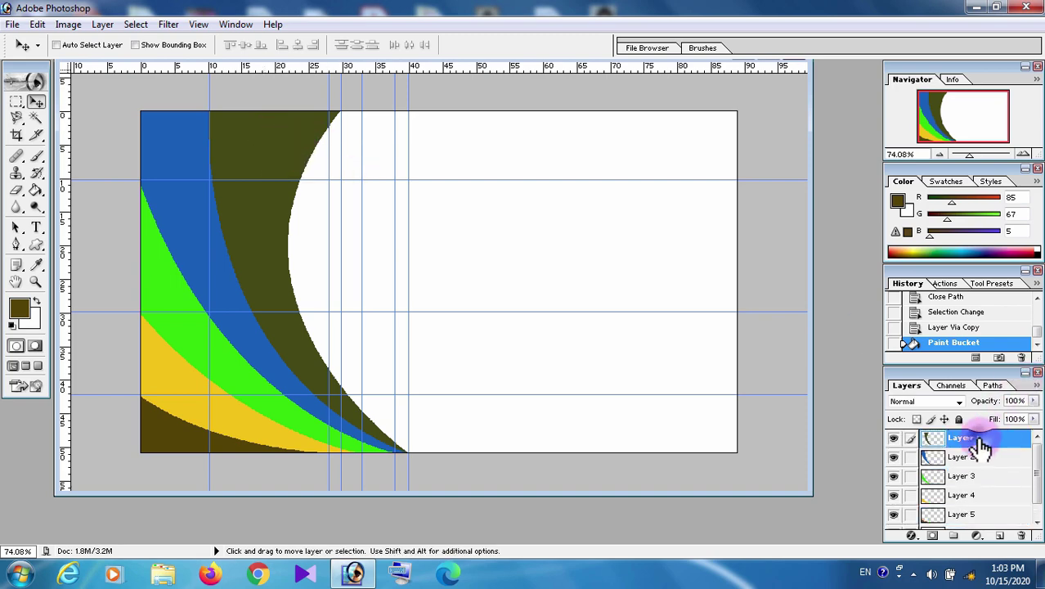
right_click(982, 445)
click(932, 268)
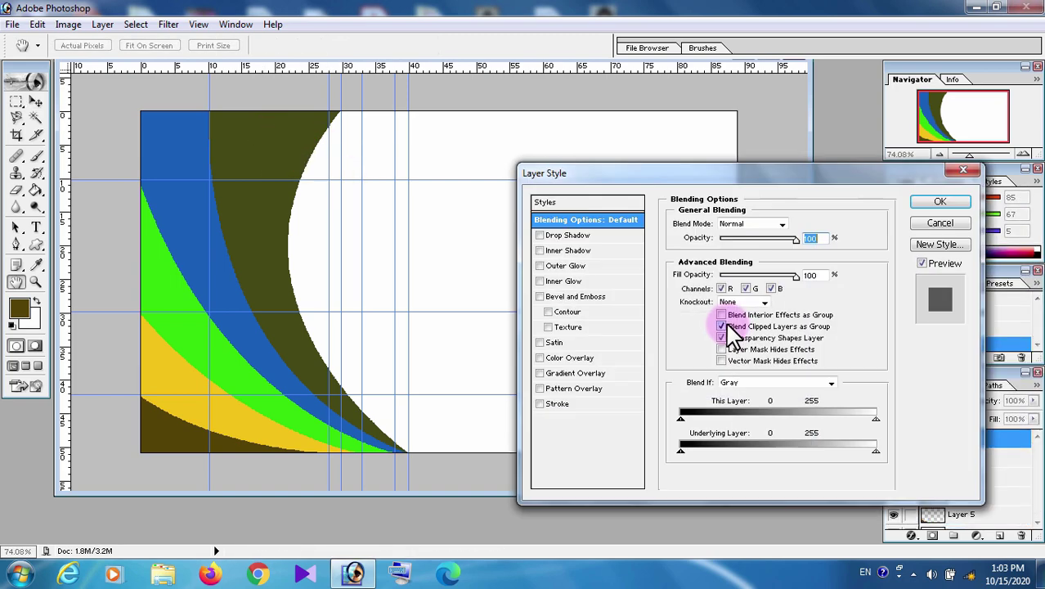
click(582, 372)
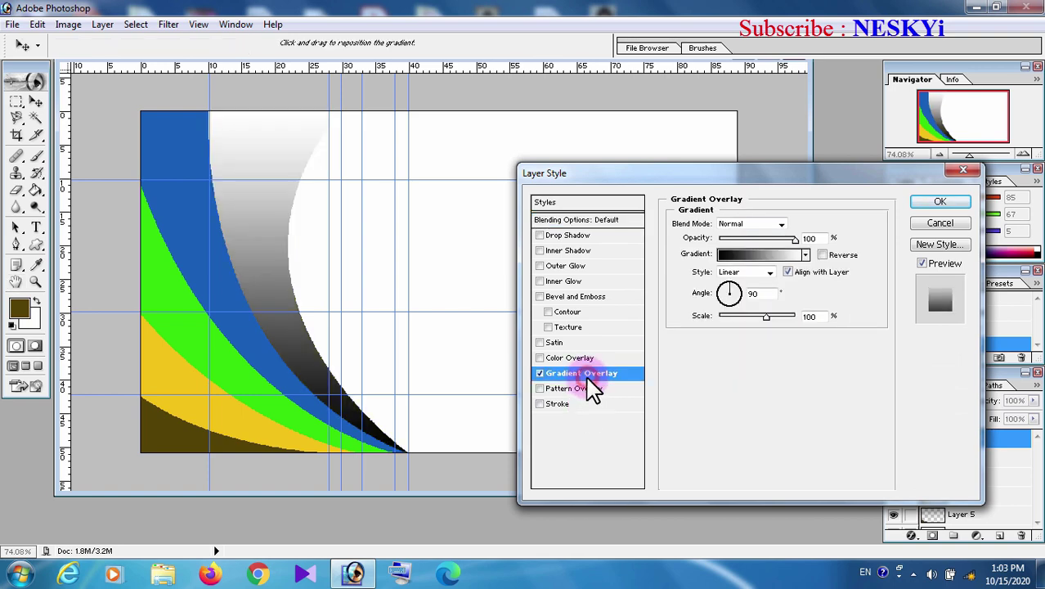
- In the Gradient Editor, give the left stop a blue and the right stop sky blue 0193F0
click(761, 258)
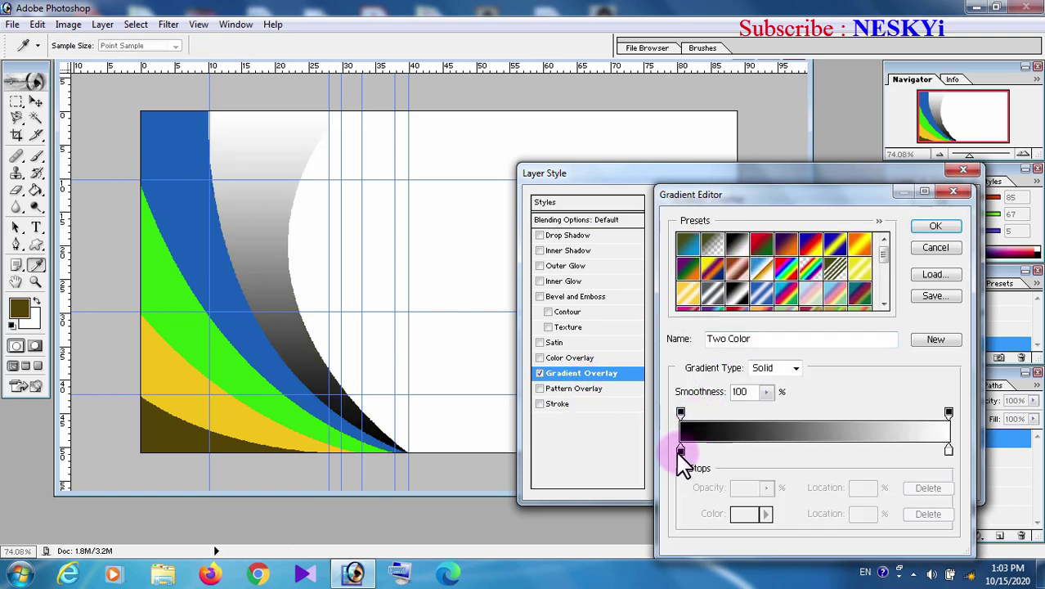
click(680, 450)
click(746, 517)
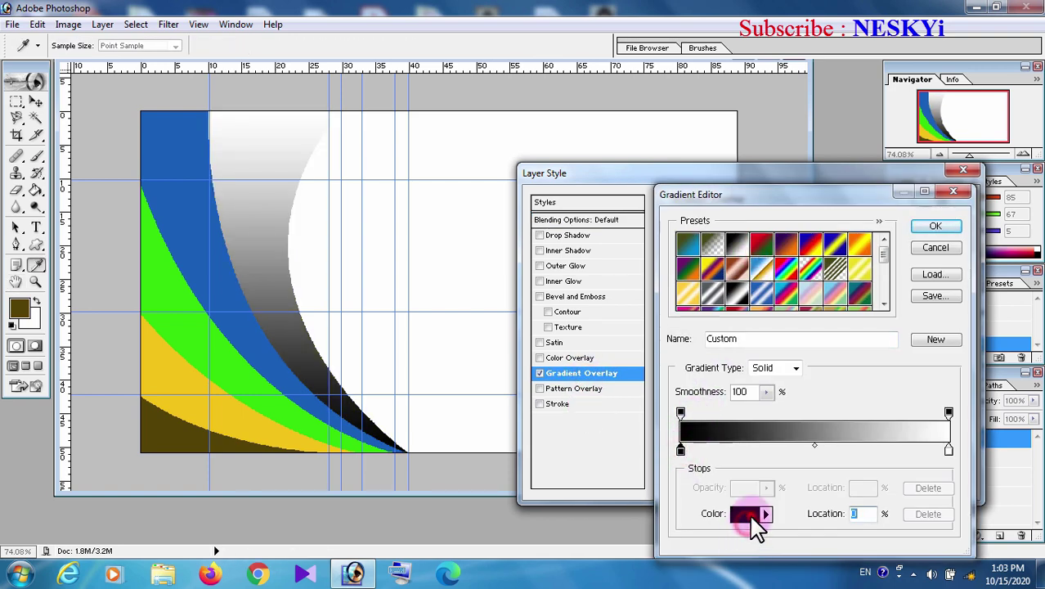
click(872, 283)
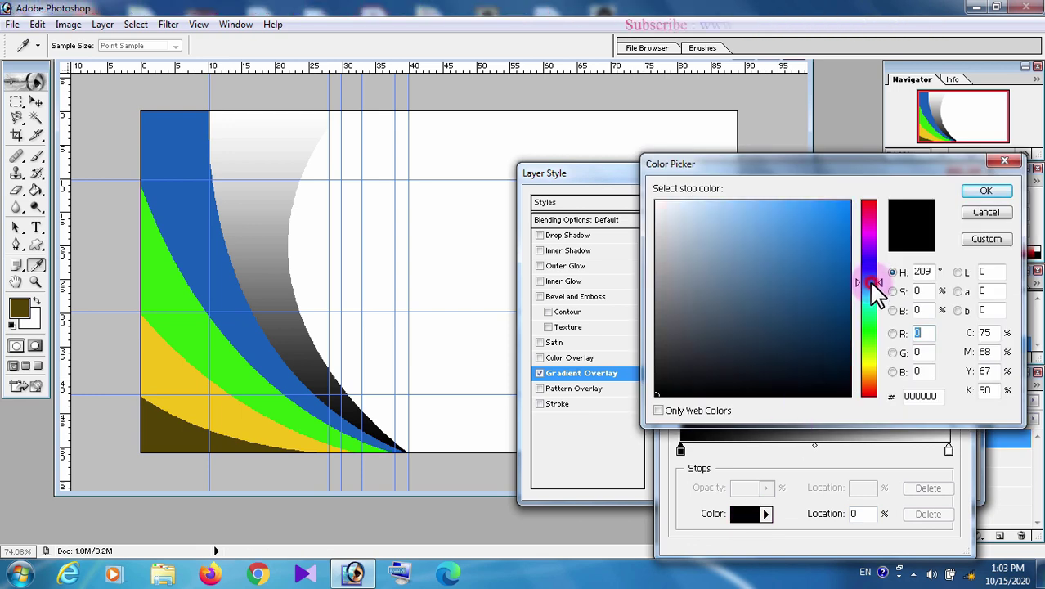
drag(880, 283, 879, 279)
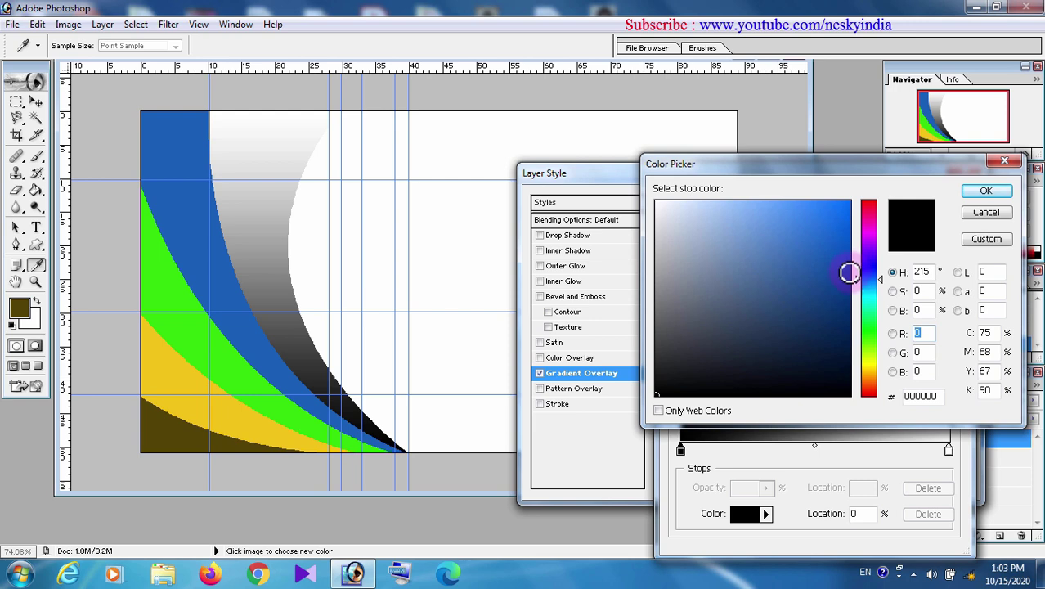
click(849, 273)
click(987, 190)
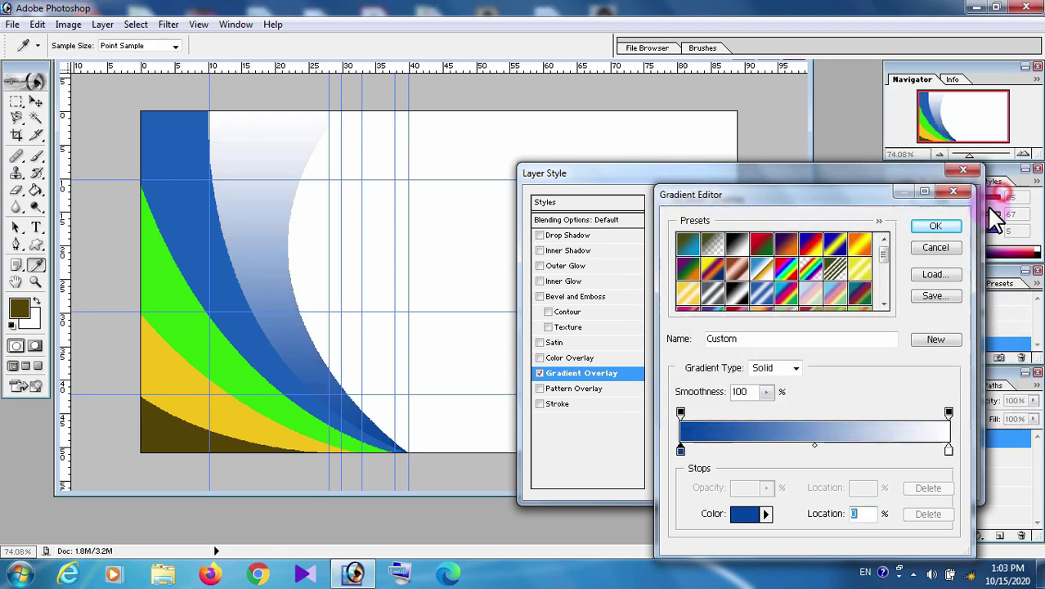
click(948, 449)
click(746, 514)
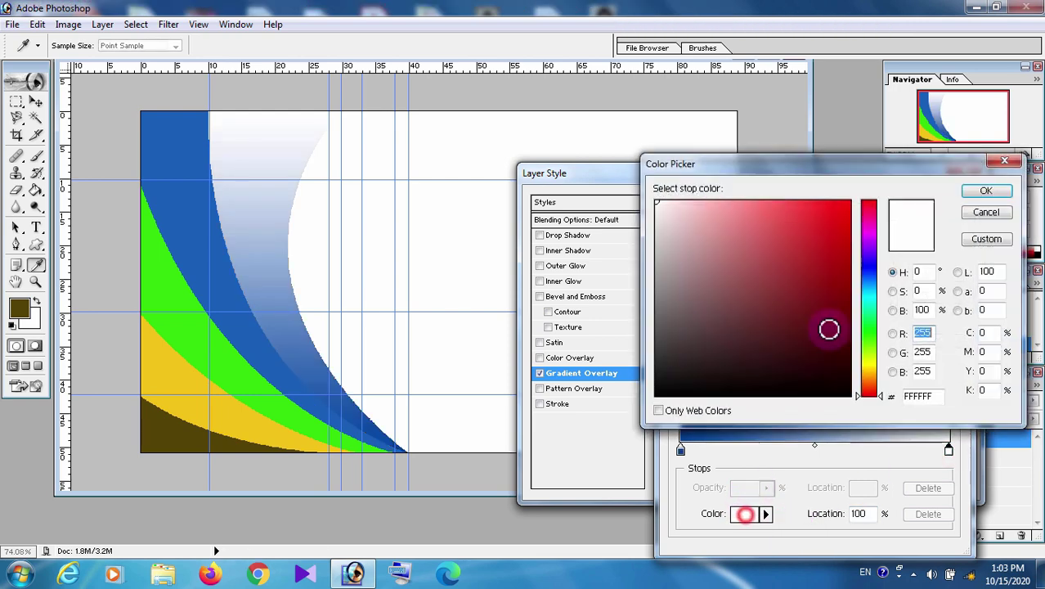
drag(872, 271, 880, 287)
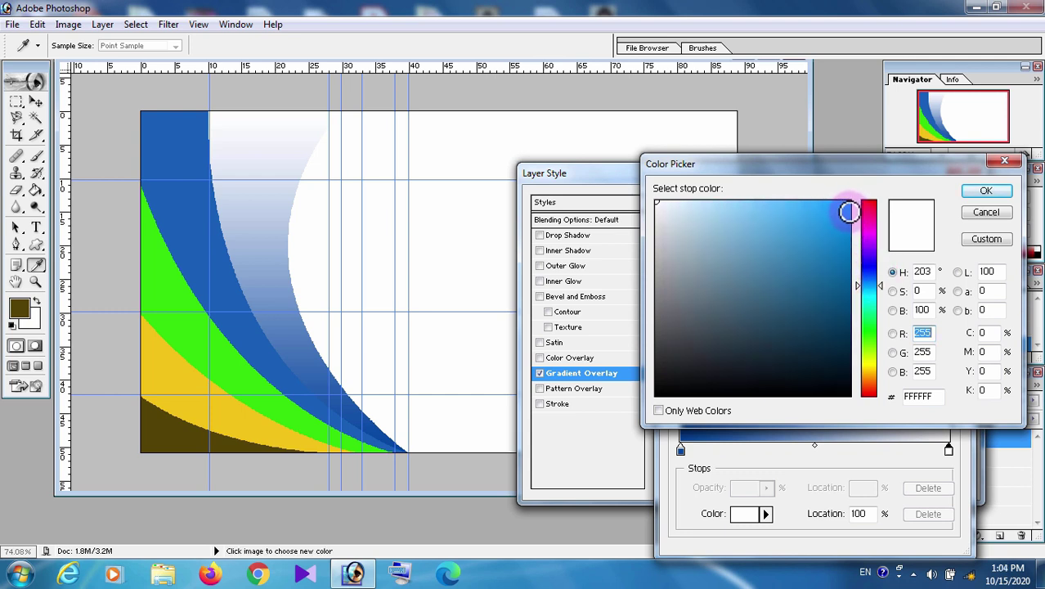
click(849, 211)
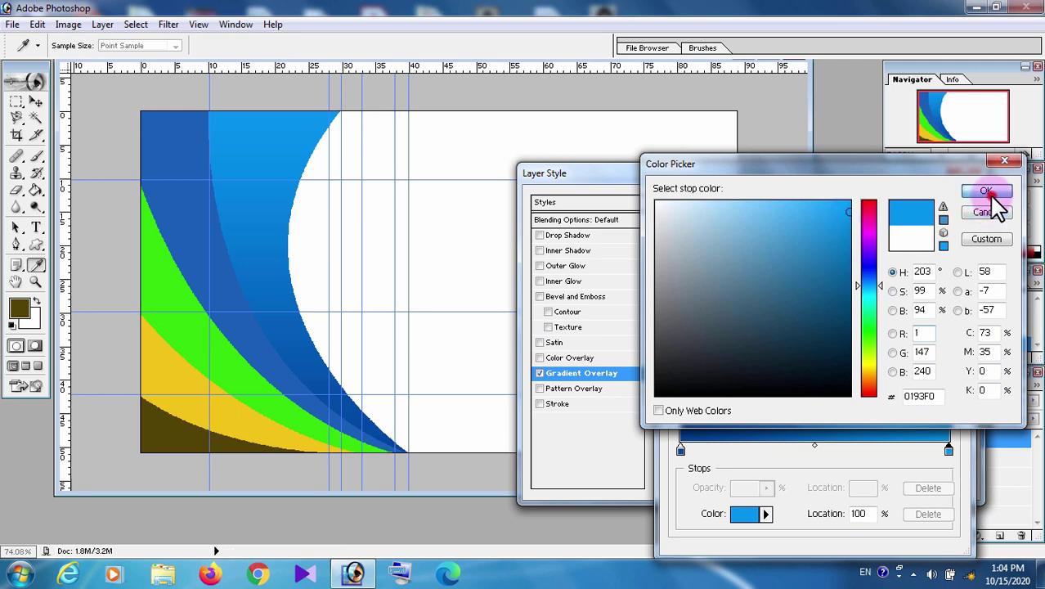
click(987, 193)
- Deepen the left stop to 0126A1 and apply the blue gradient overlay
click(744, 513)
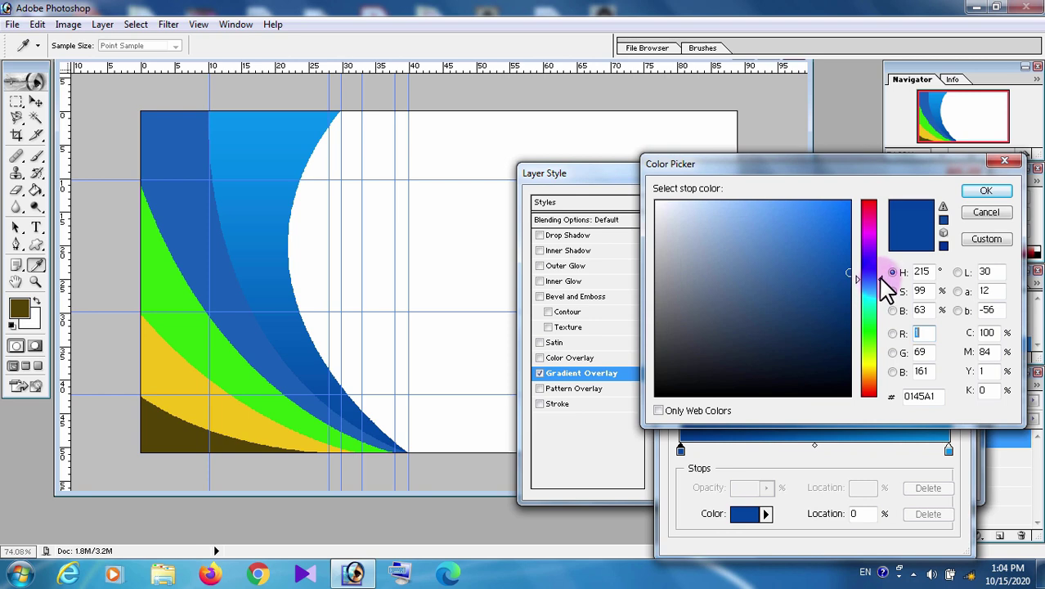
drag(885, 285, 885, 279)
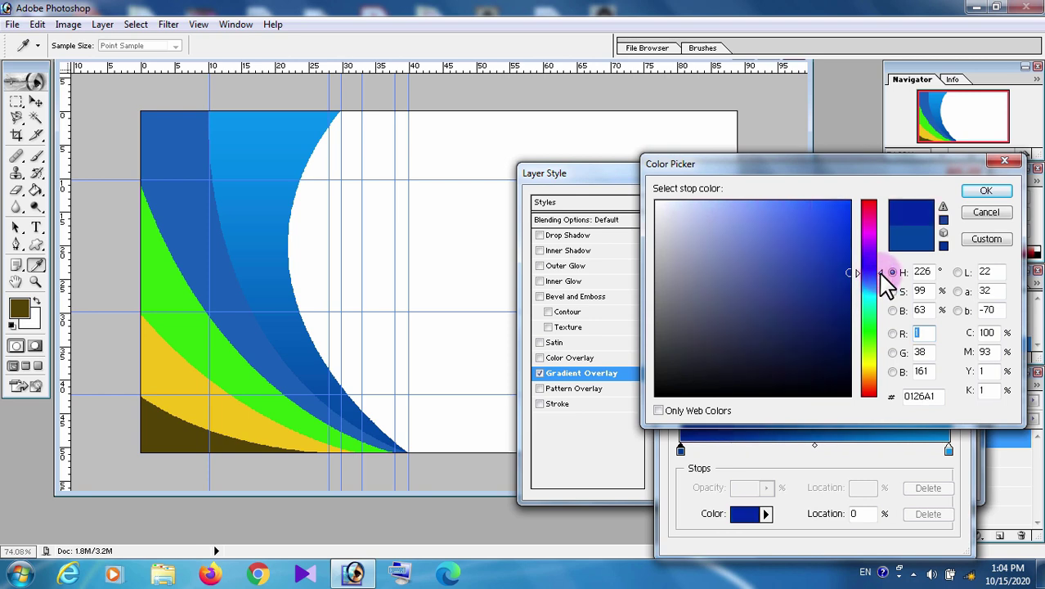
click(985, 192)
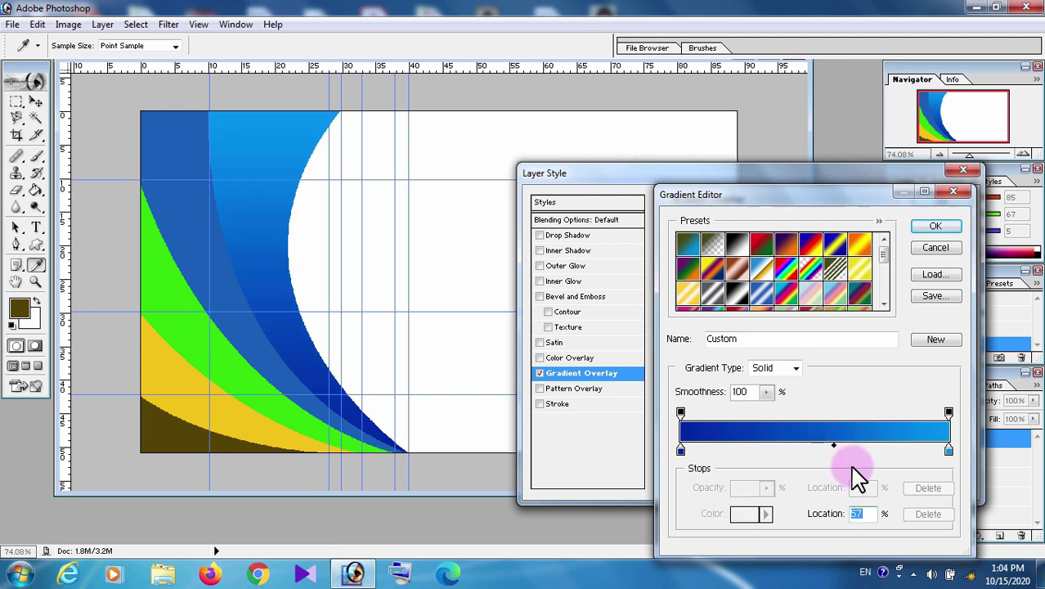
click(936, 226)
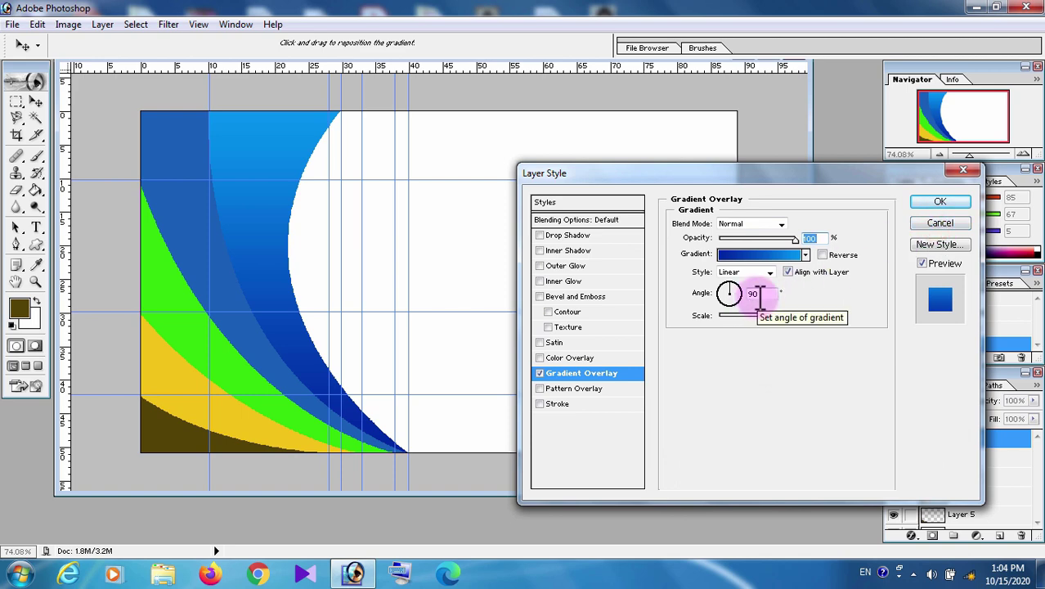
click(940, 203)
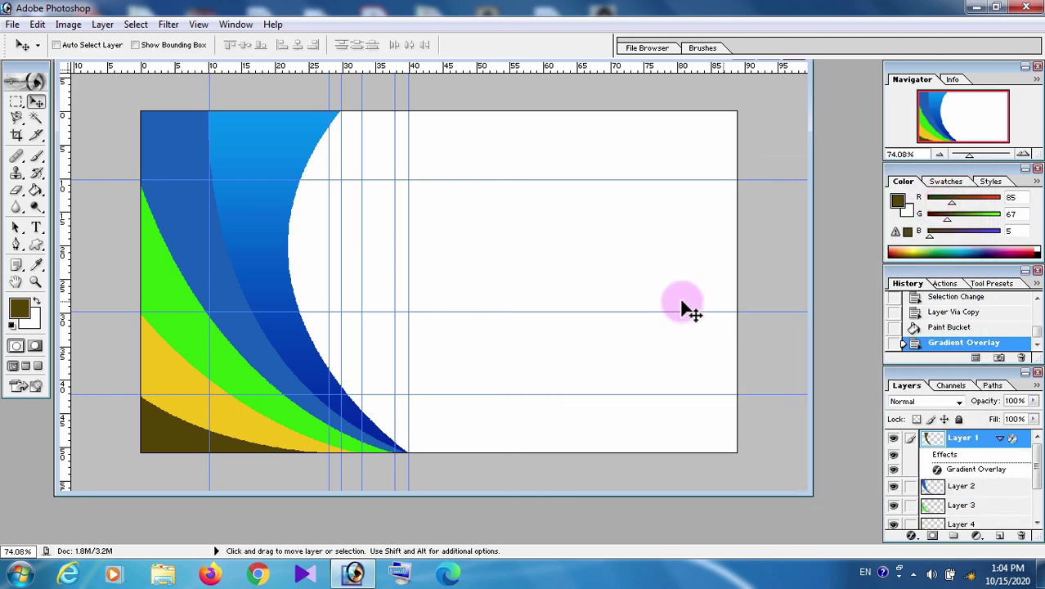
- Select Layer 2, the outer blue band, and enable a Gradient Overlay
right_click(171, 225)
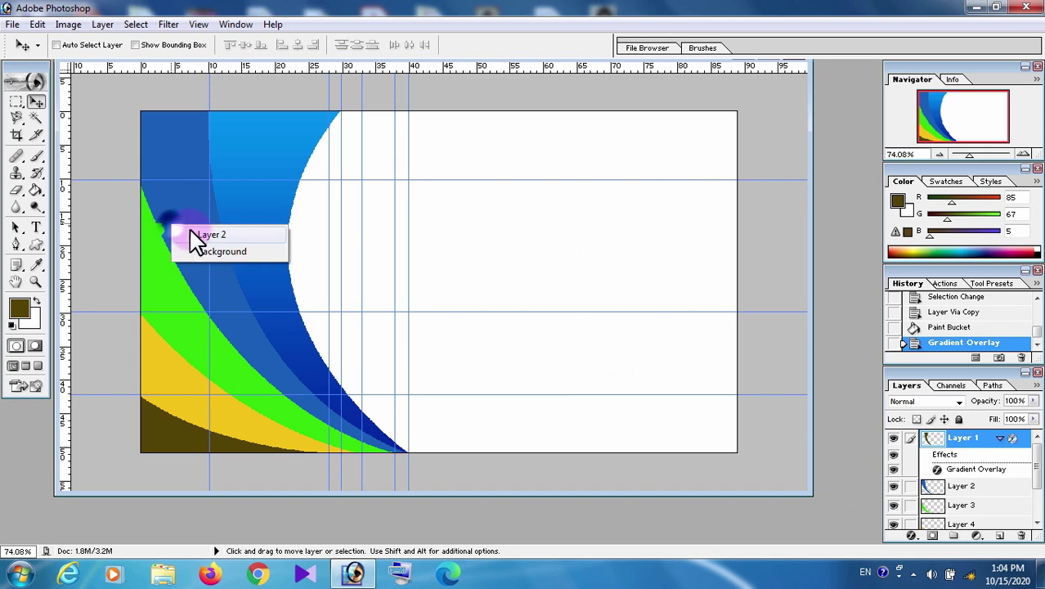
click(197, 235)
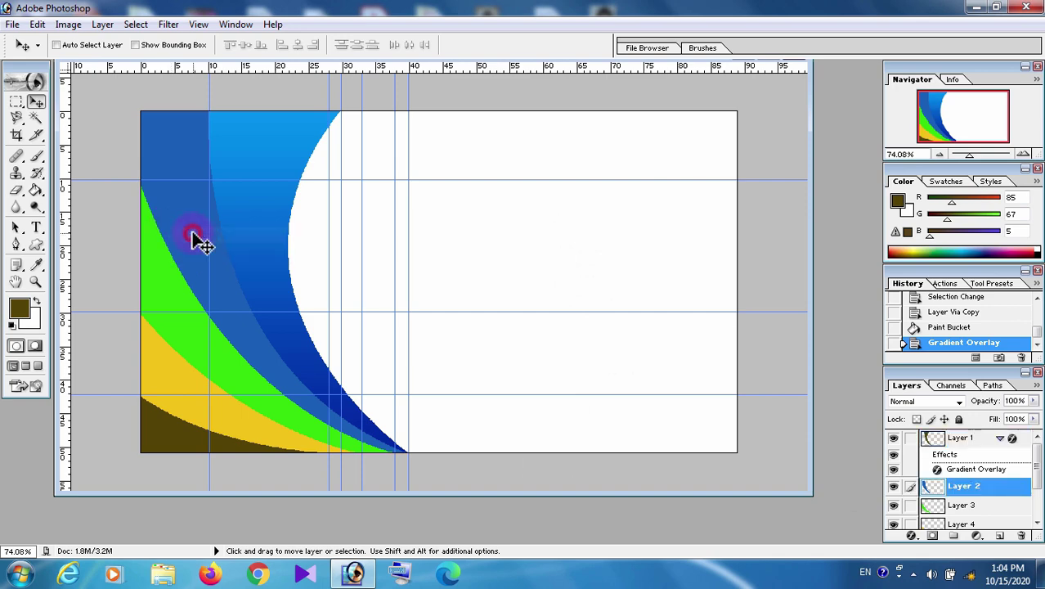
right_click(981, 493)
click(936, 313)
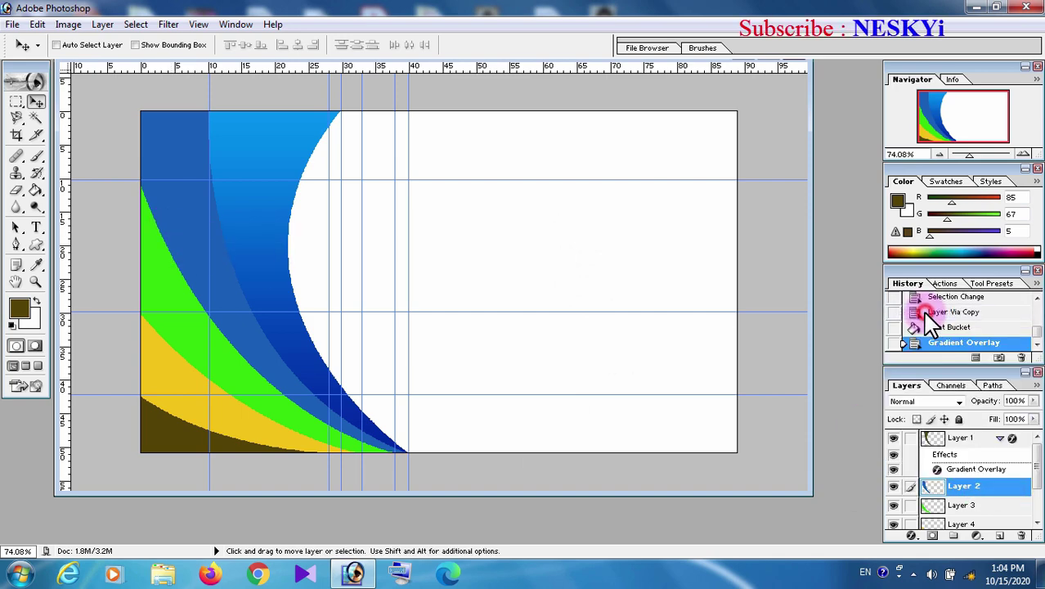
click(578, 374)
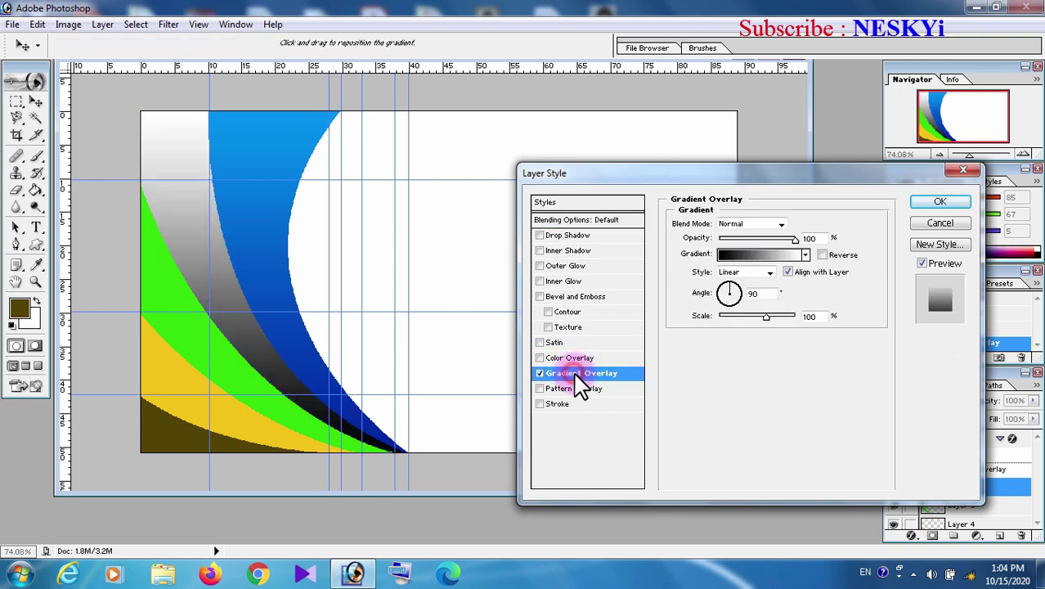
- Sample the card's dark blue for the left stop and bright blue for the right stop
click(746, 254)
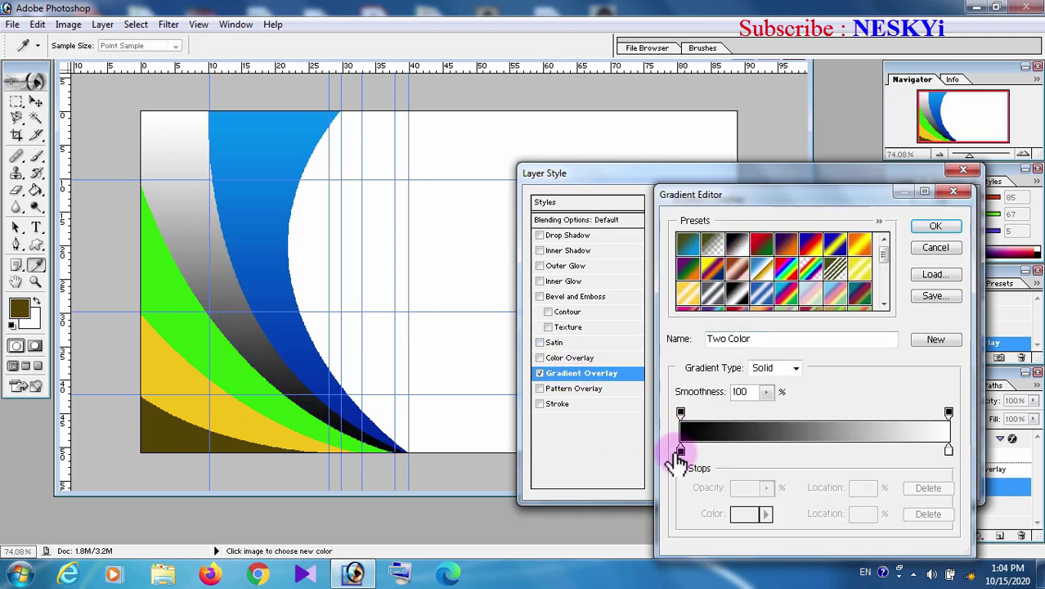
click(401, 430)
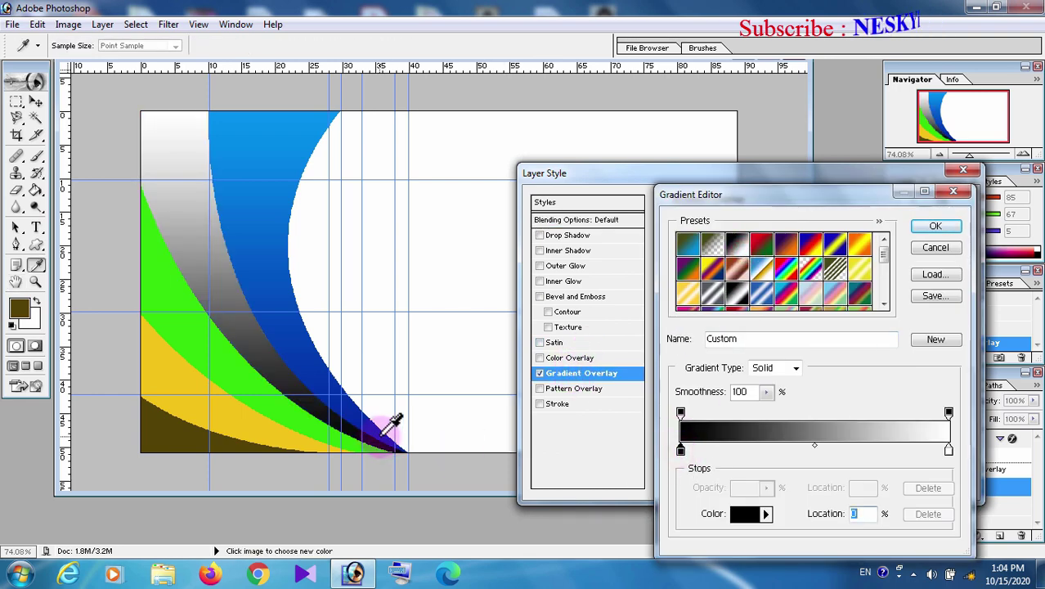
click(370, 428)
click(692, 435)
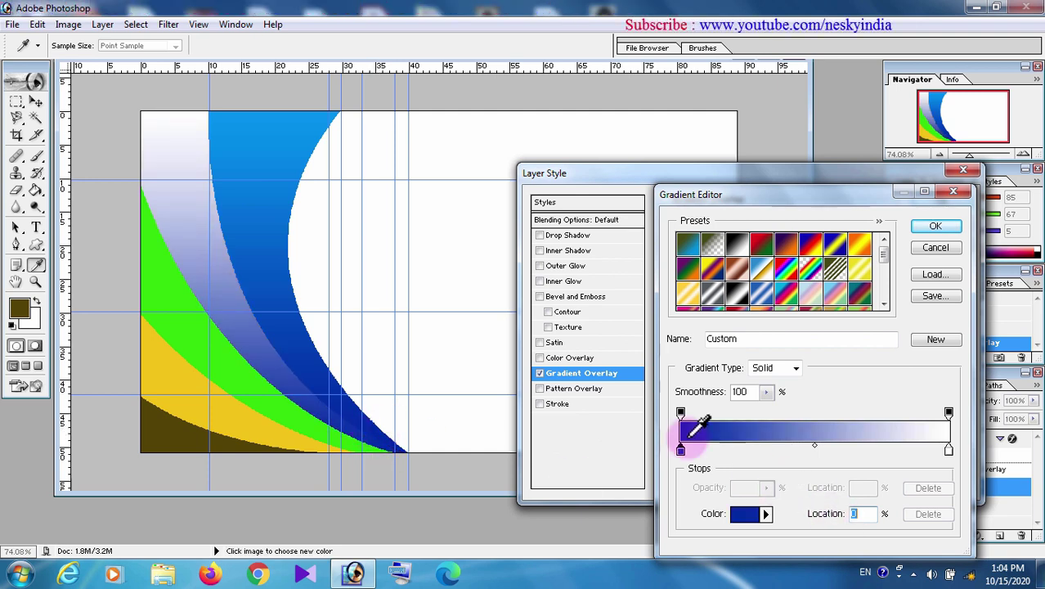
click(948, 451)
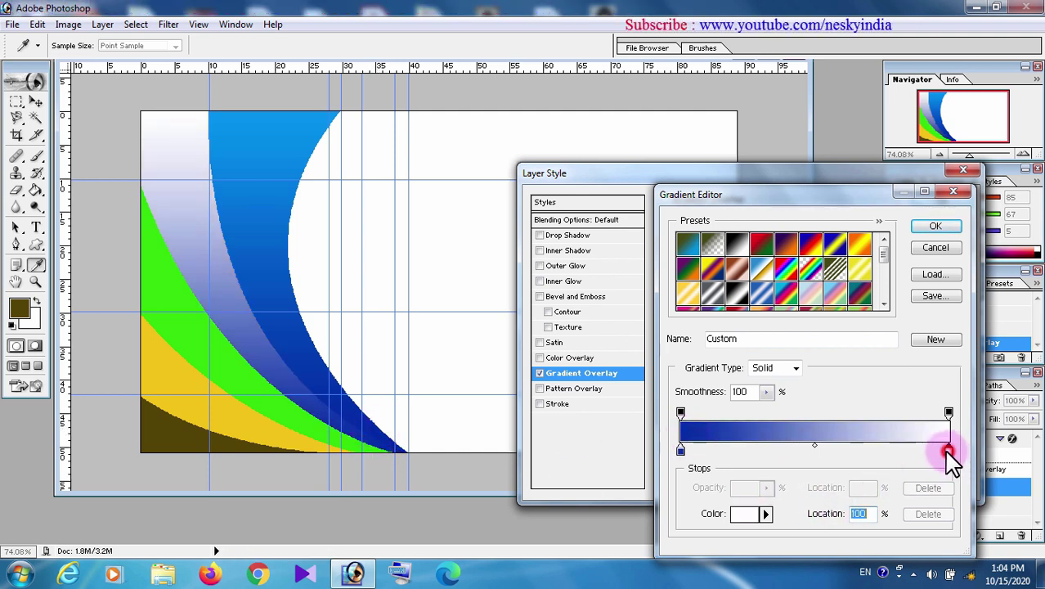
click(316, 106)
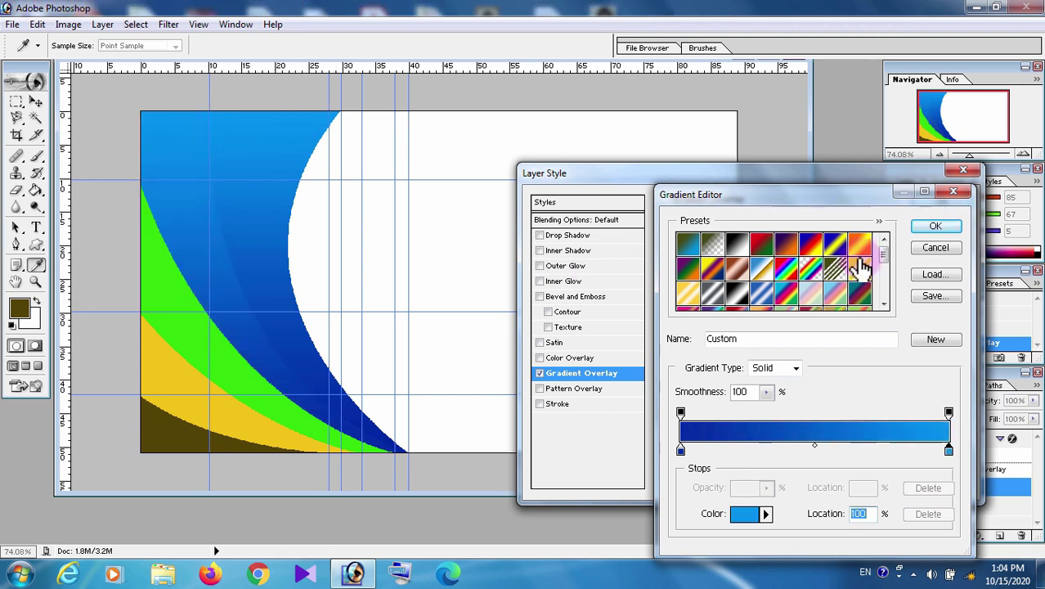
click(935, 227)
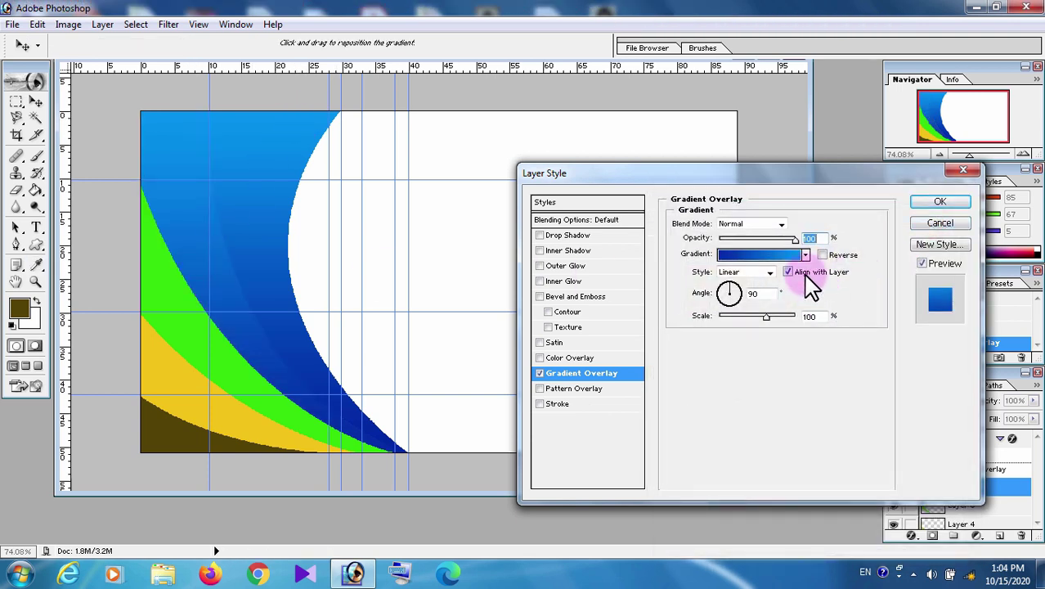
- Reverse the gradient, set its angle to 80, and apply the overlay
click(822, 255)
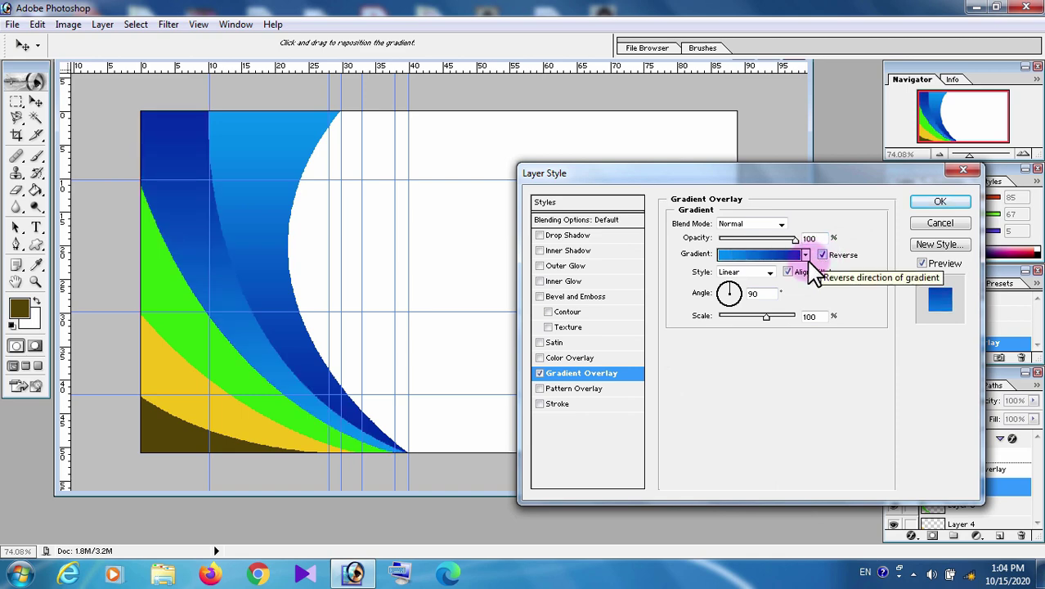
click(721, 293)
text(1)
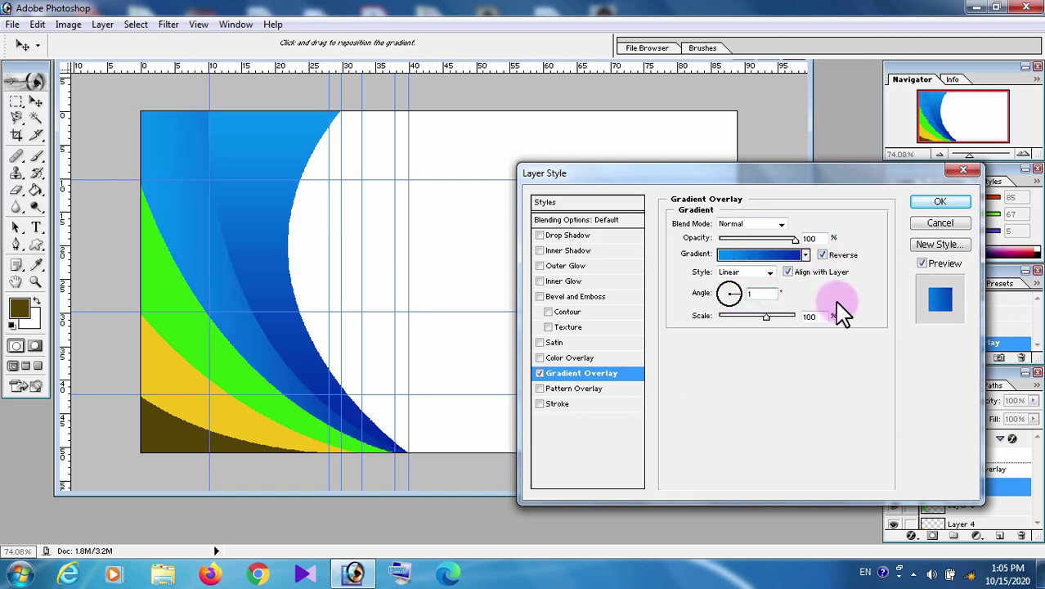
text(80)
click(942, 204)
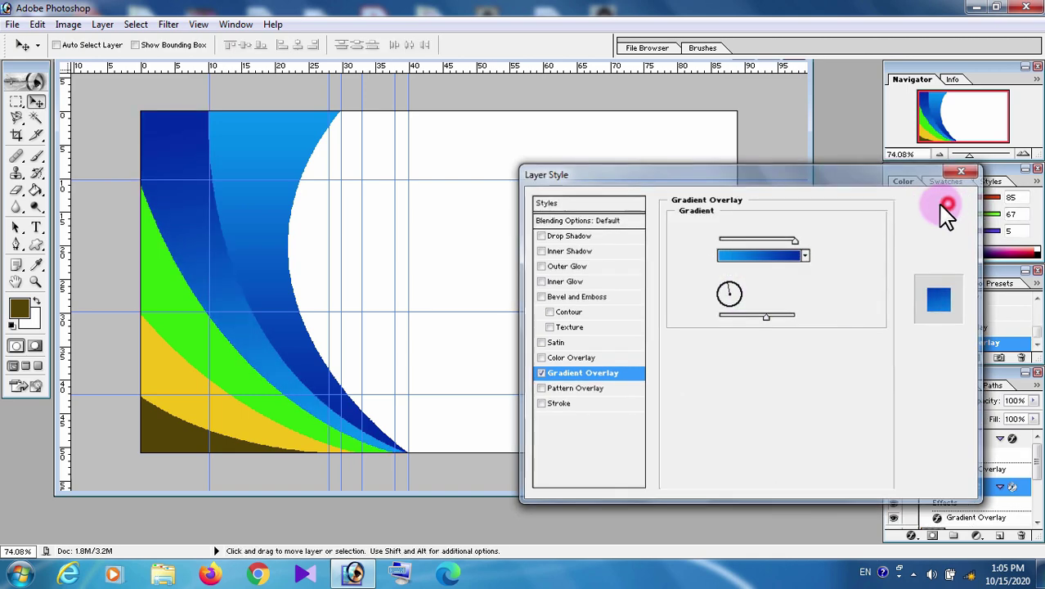
- Select Layer 3, the green band, and enable a Gradient Overlay
right_click(174, 301)
click(208, 317)
right_click(963, 528)
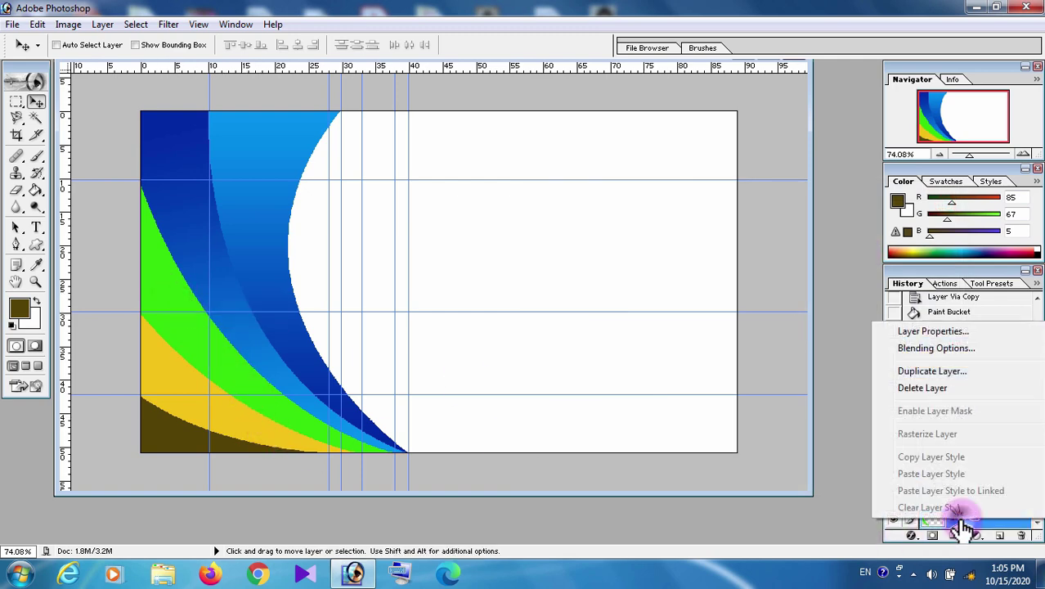
click(936, 347)
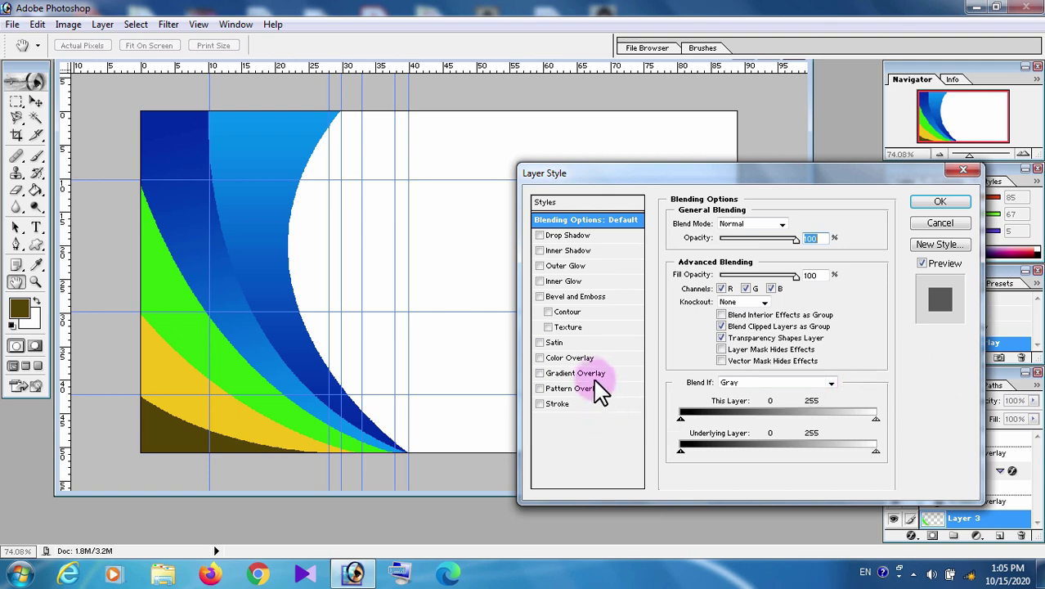
click(595, 376)
- Sample dark and bright blue from the card for the stops and set the angle to 120°
click(766, 257)
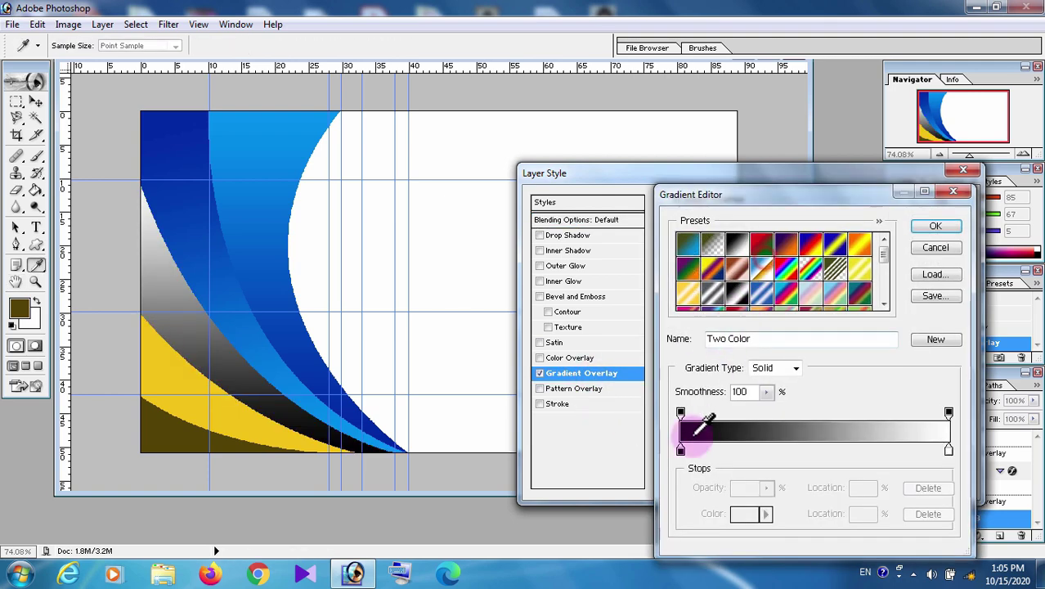
click(392, 448)
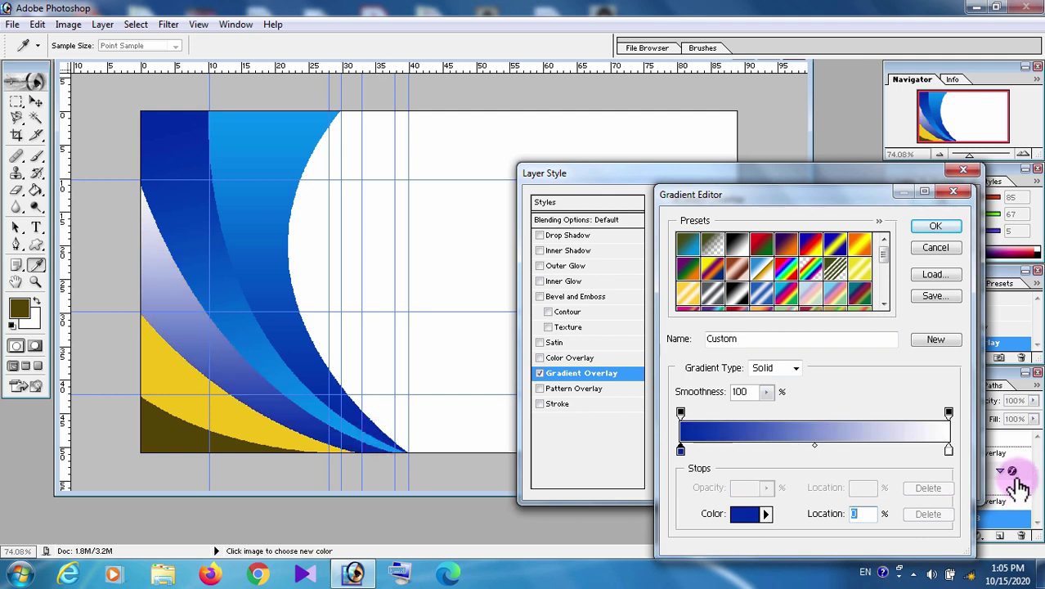
click(949, 450)
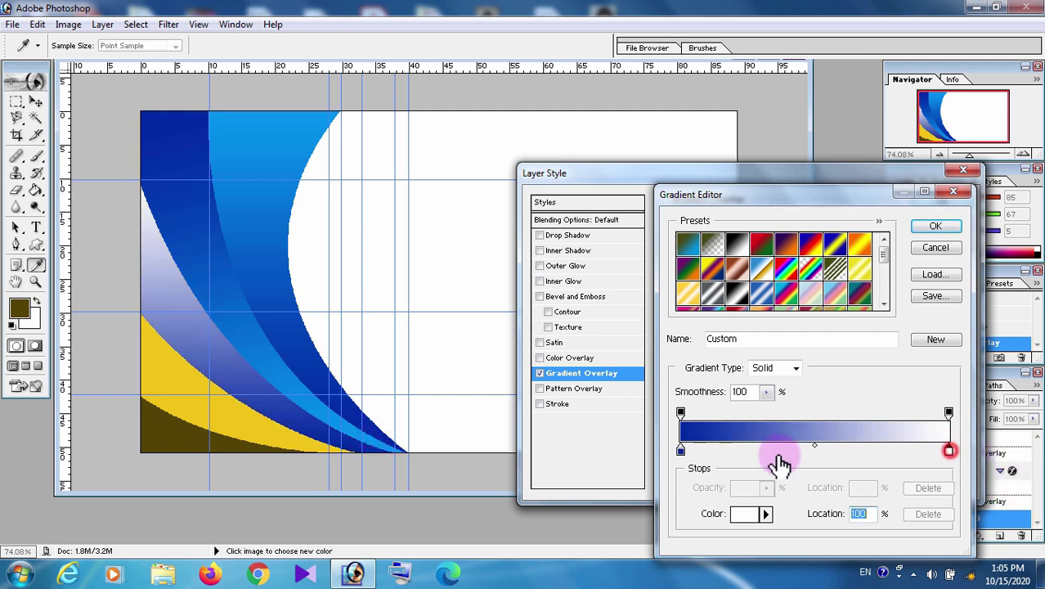
click(294, 117)
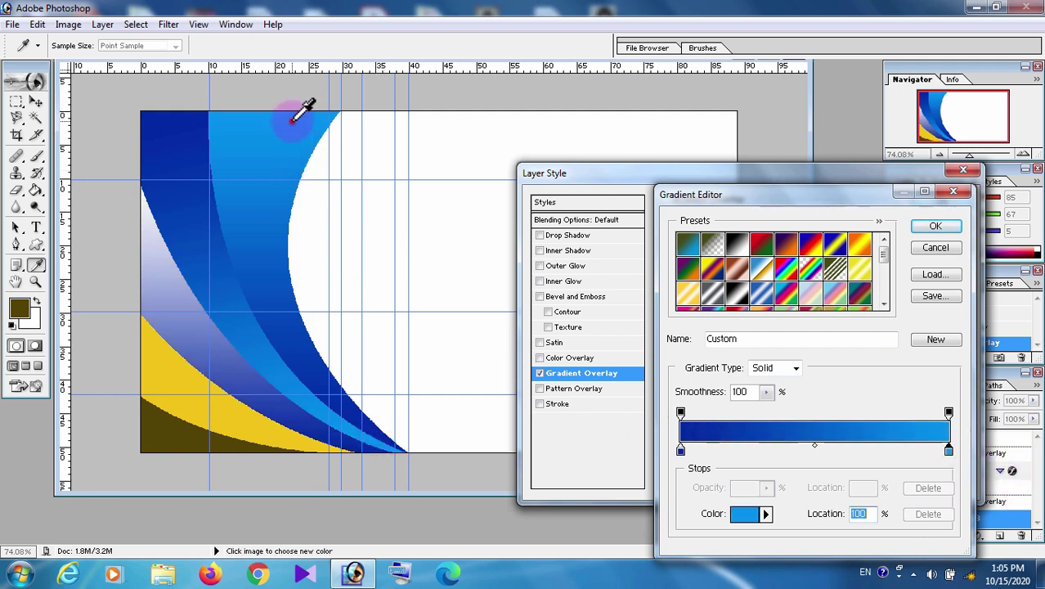
click(933, 230)
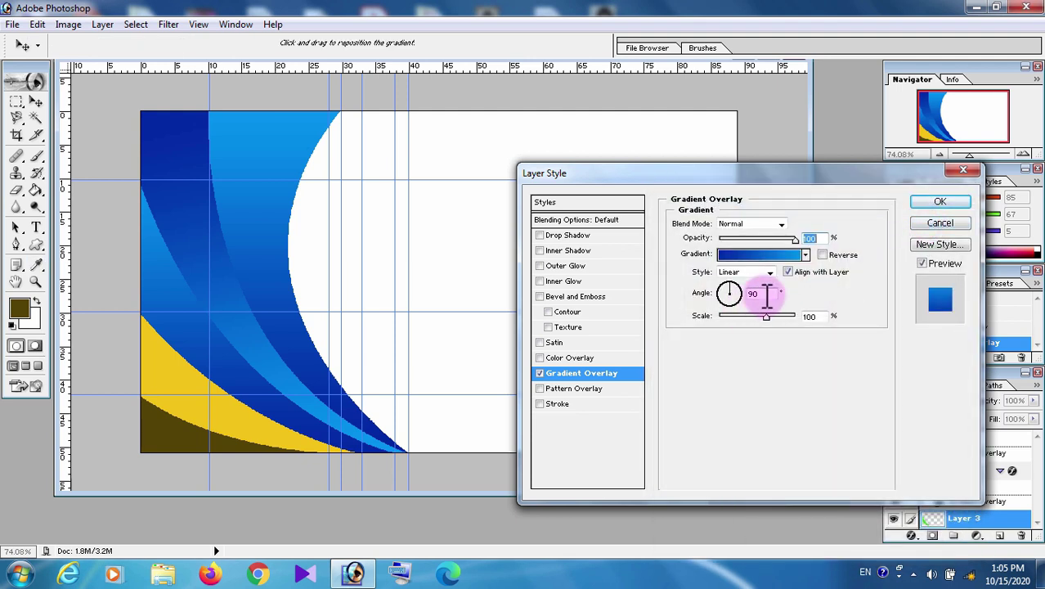
double_click(757, 295)
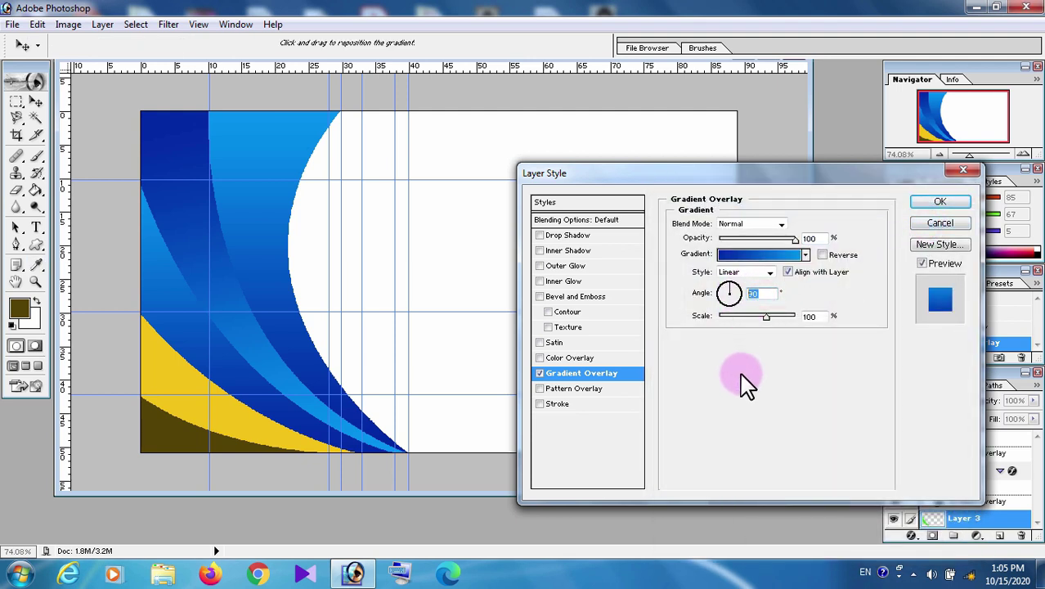
text(120)
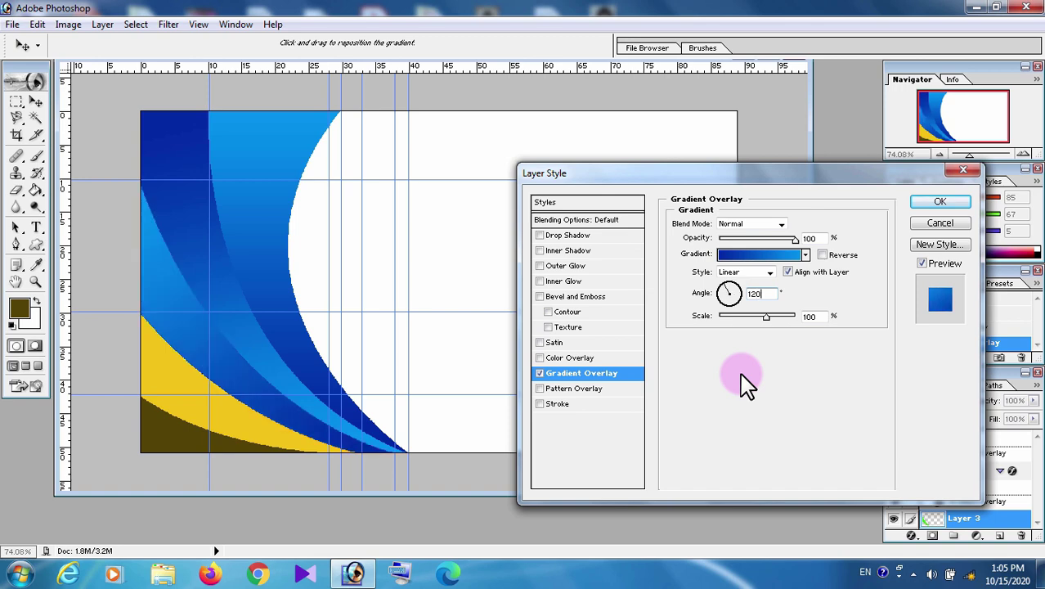
click(952, 202)
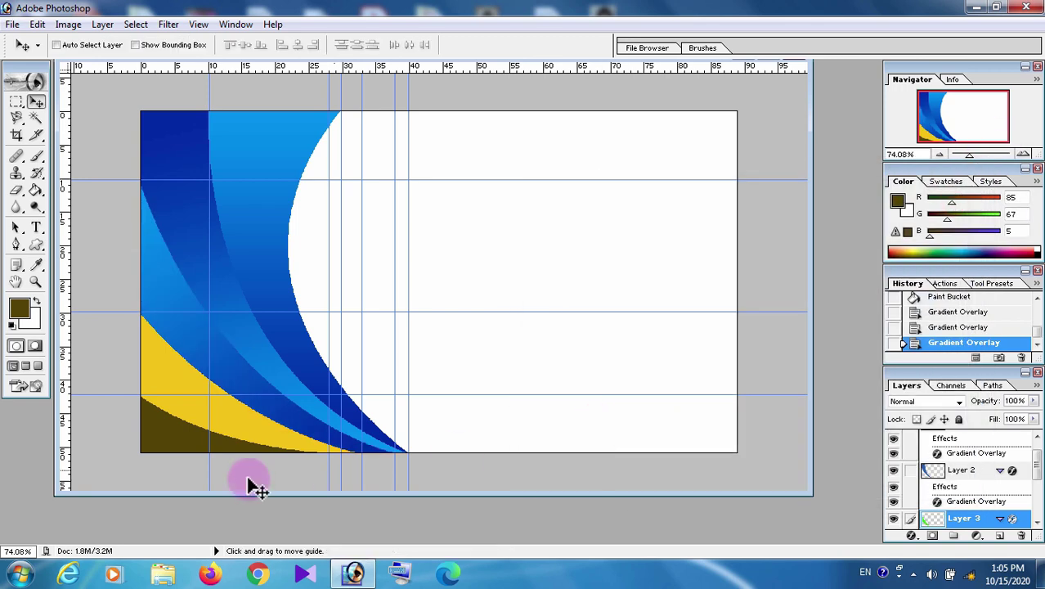
- Select Layer 4, the yellow band, and enable a Gradient Overlay
right_click(174, 381)
click(188, 393)
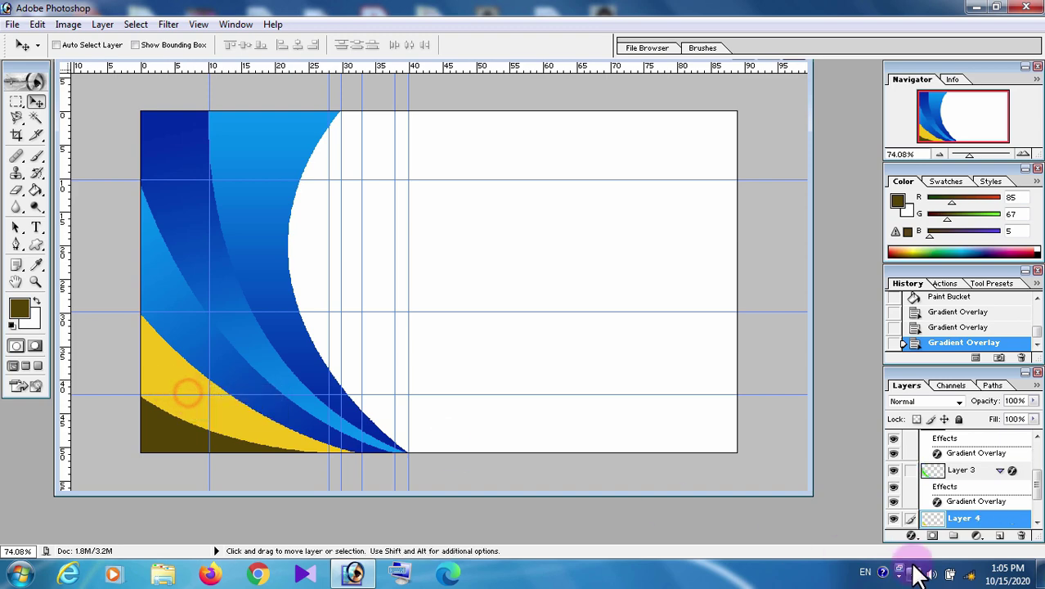
right_click(963, 519)
click(928, 352)
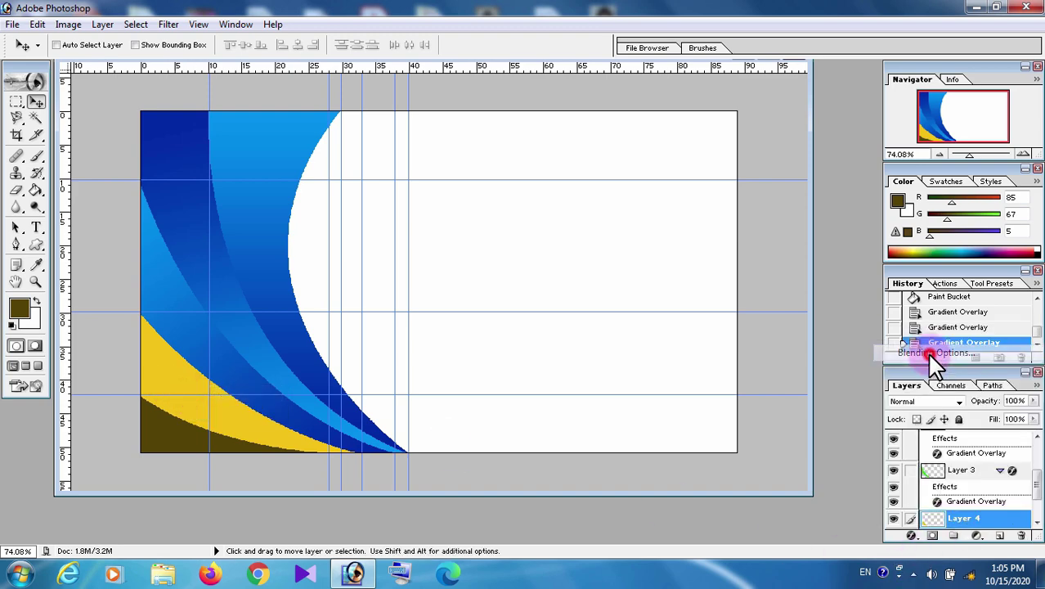
click(572, 375)
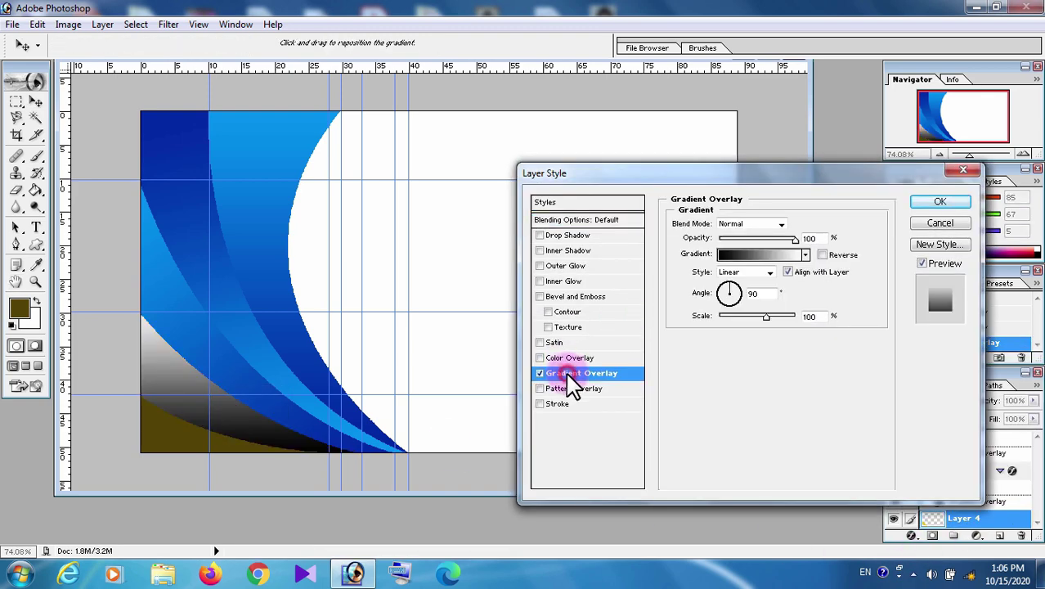
- Sample the swoosh's dark blue for the left stop and light blue for the right stop
click(758, 243)
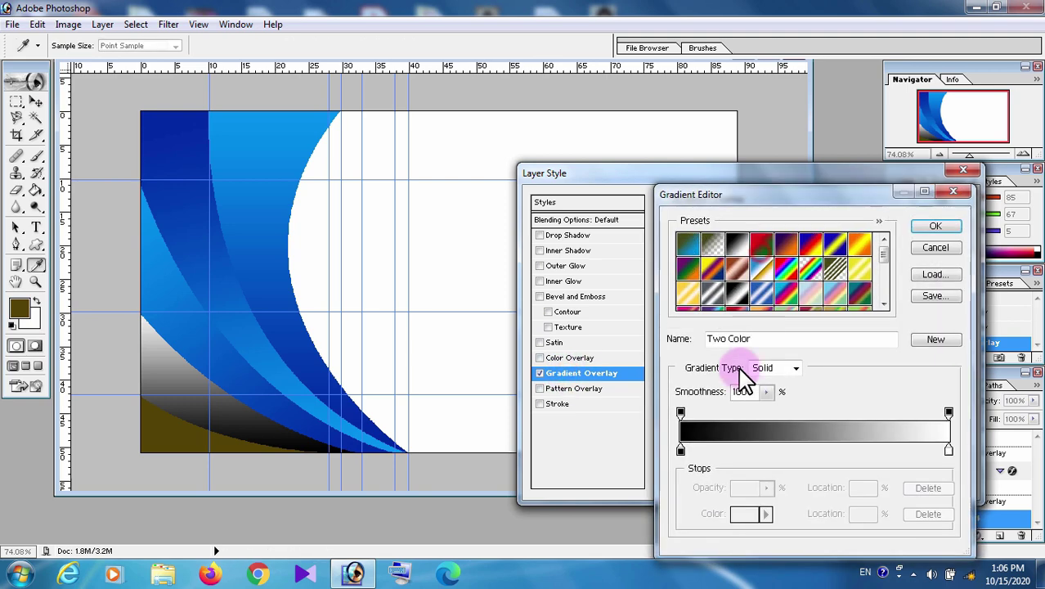
click(682, 451)
click(365, 439)
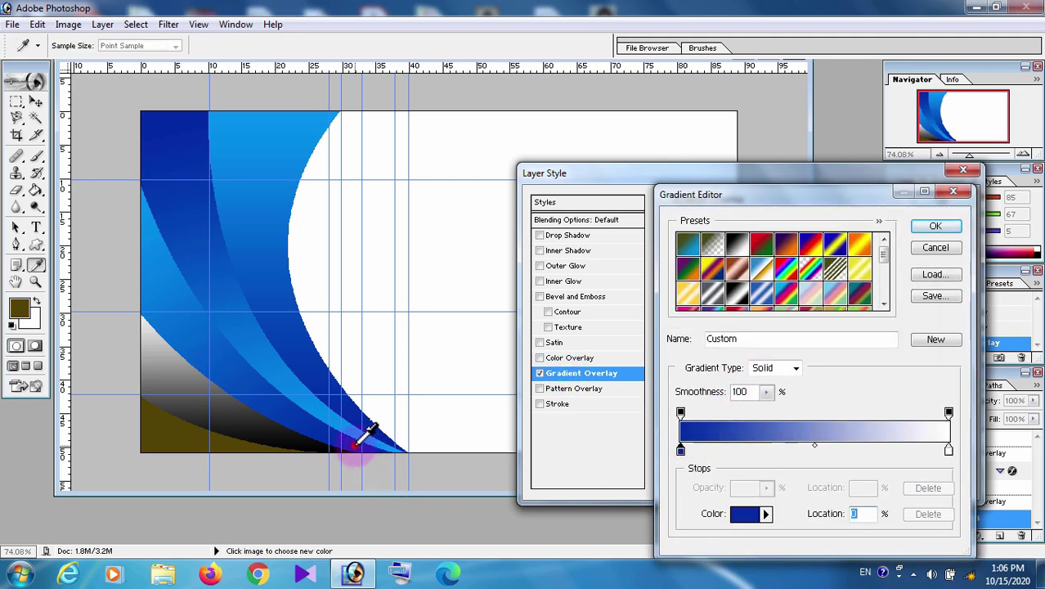
click(947, 450)
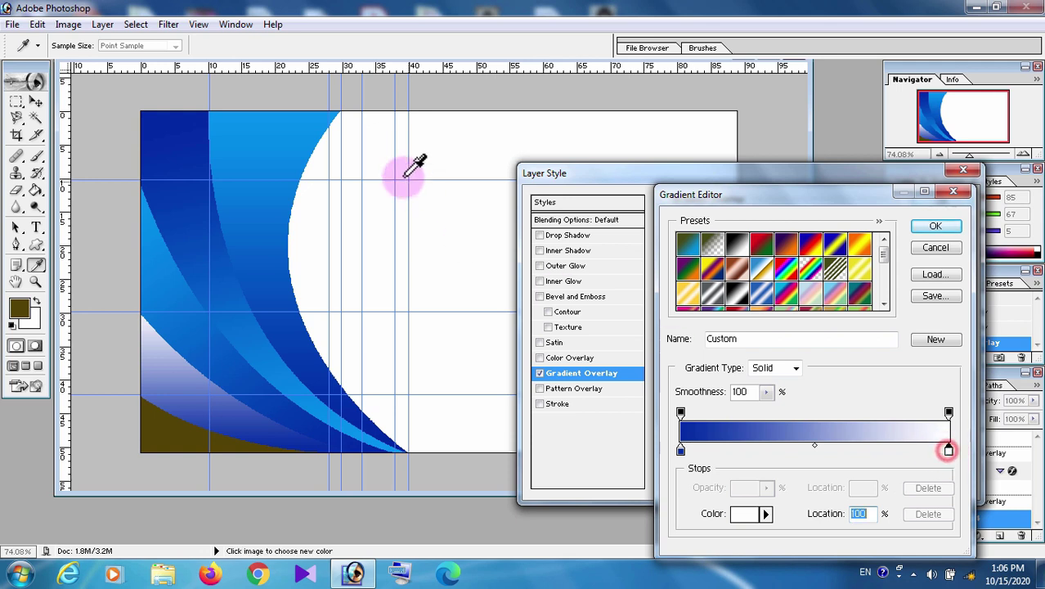
click(301, 116)
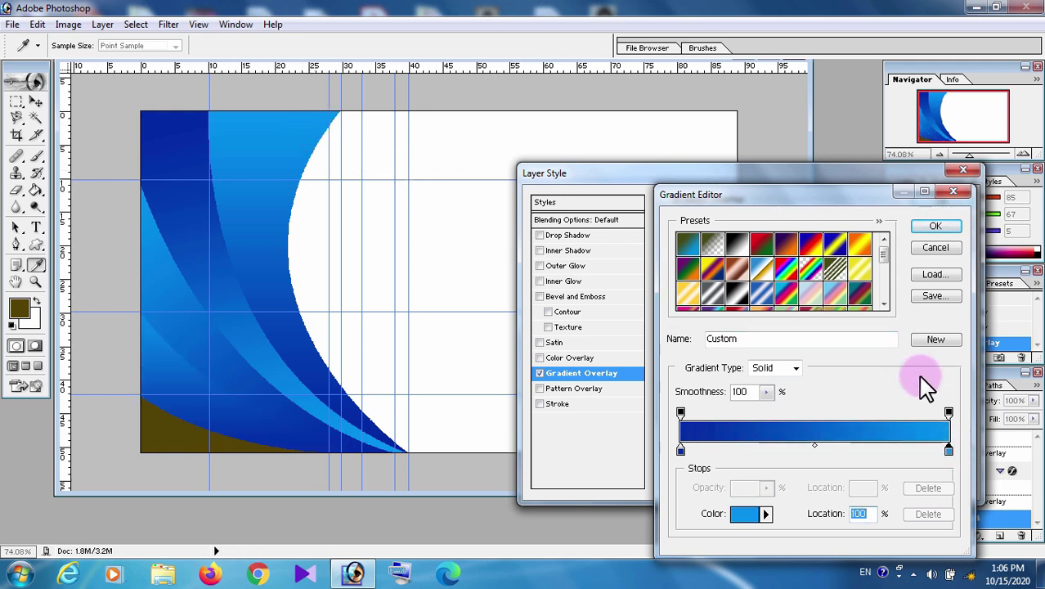
click(935, 228)
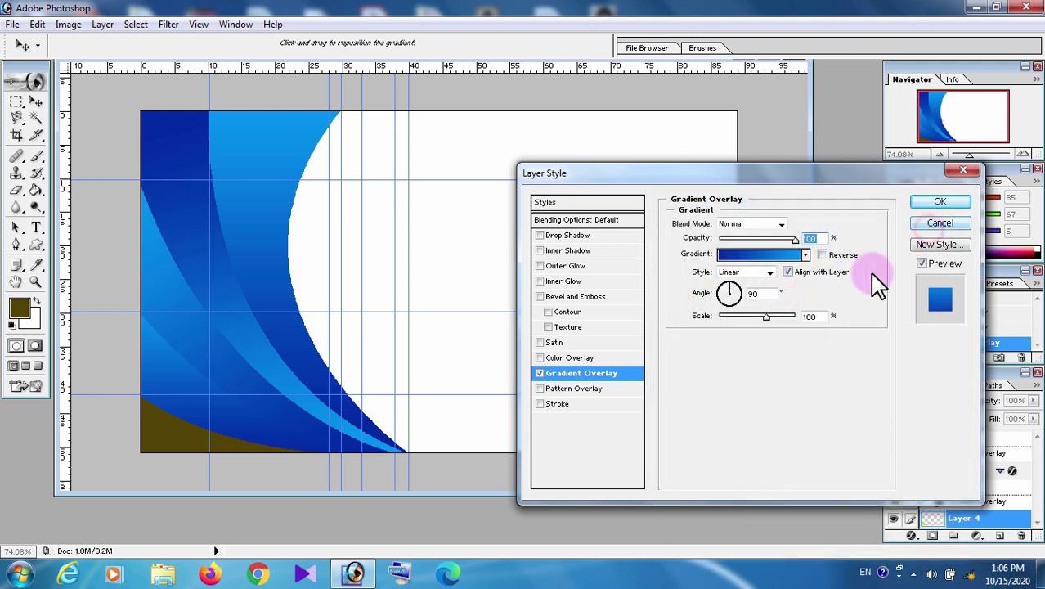
- Set the gradient angle to 130°, reverse it, and apply the overlay
double_click(766, 294)
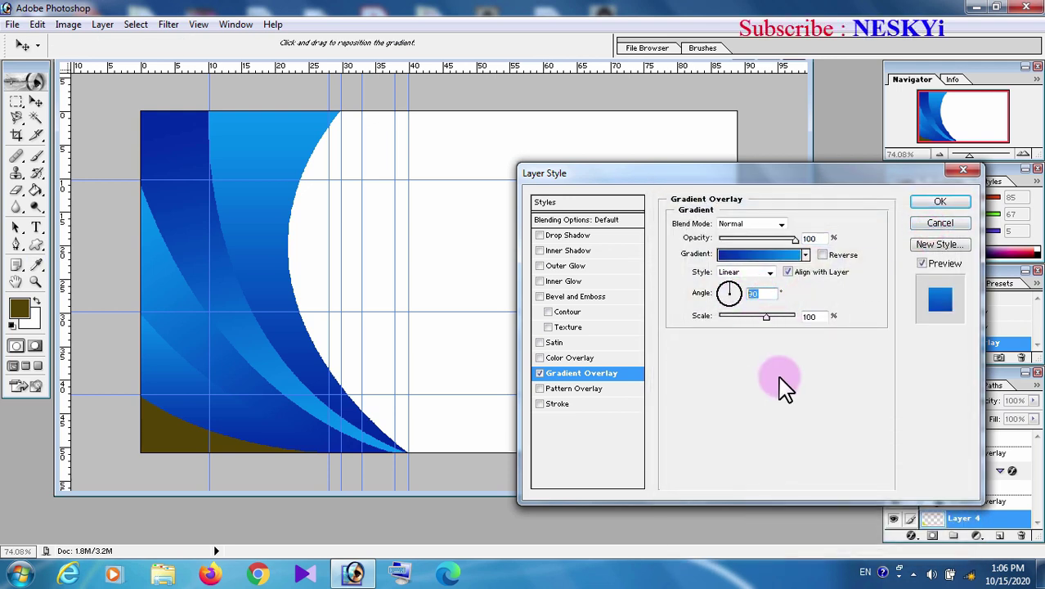
text(13)
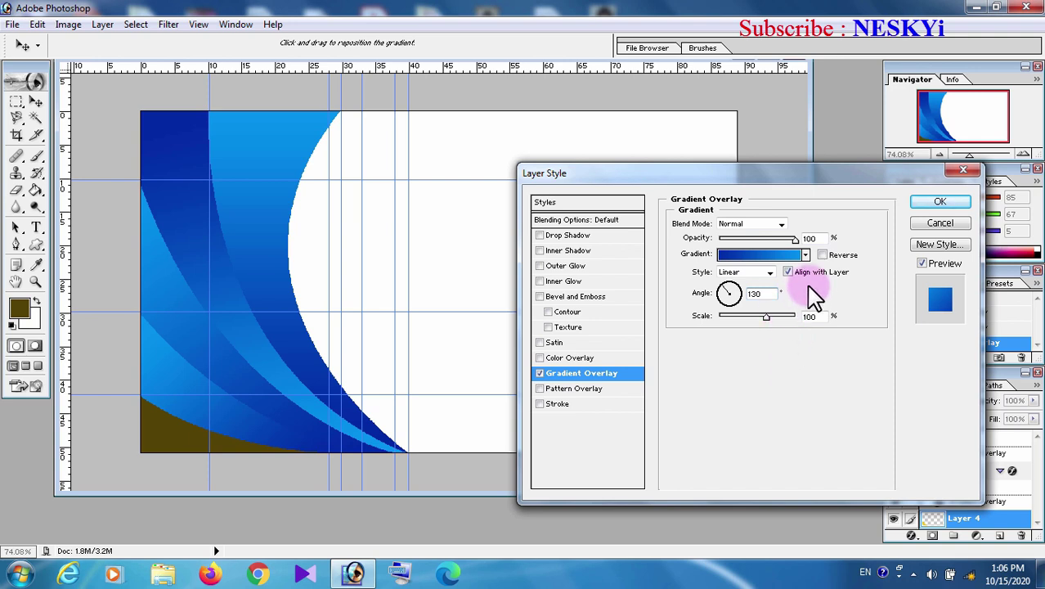
click(823, 255)
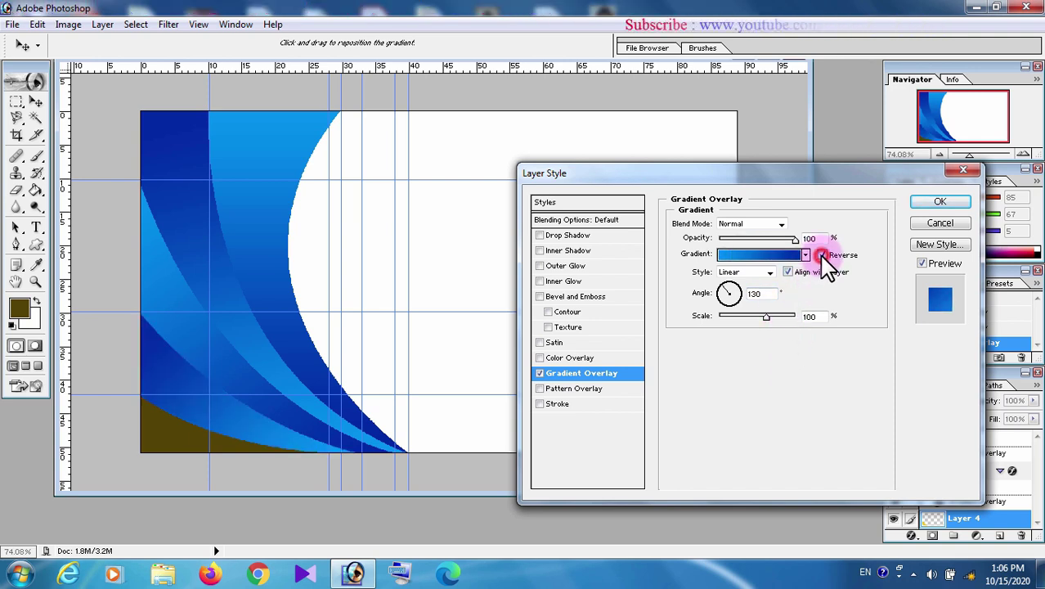
click(941, 202)
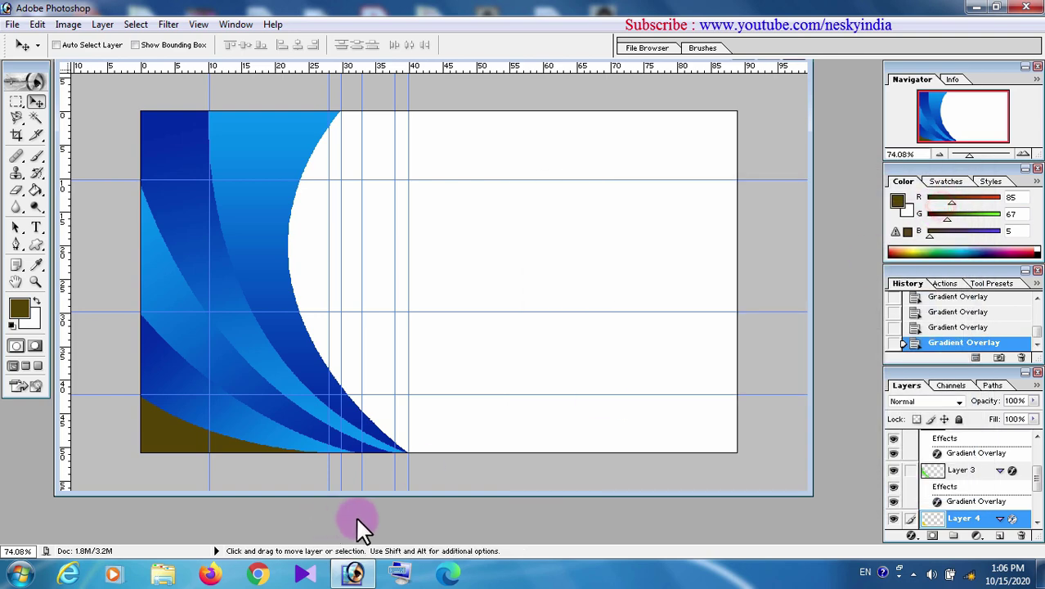
- Select Layer 5, the bottom-left corner, and enable a Gradient Overlay
right_click(176, 449)
click(208, 455)
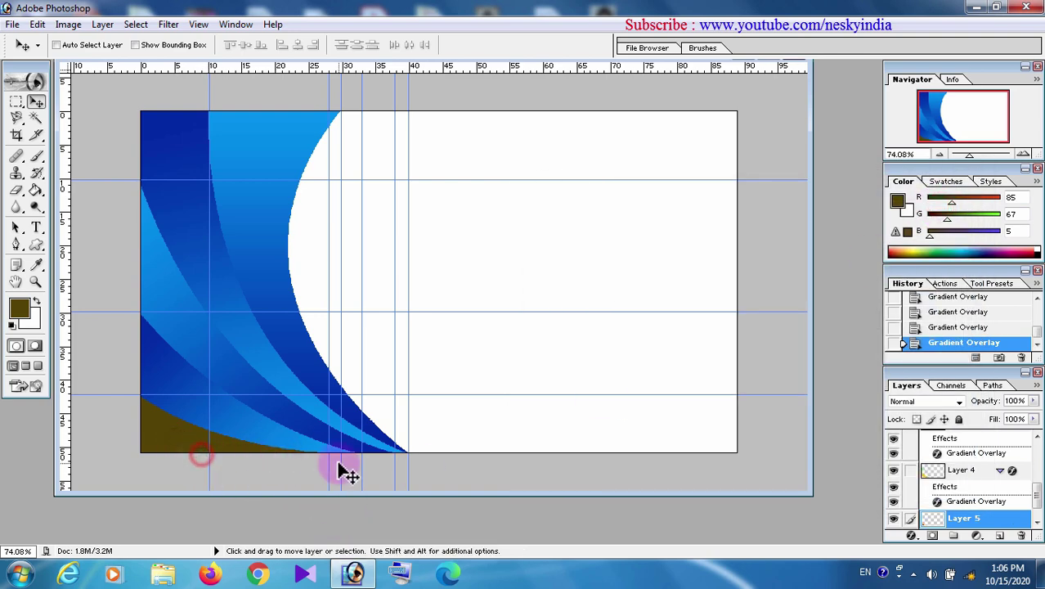
right_click(965, 520)
click(924, 346)
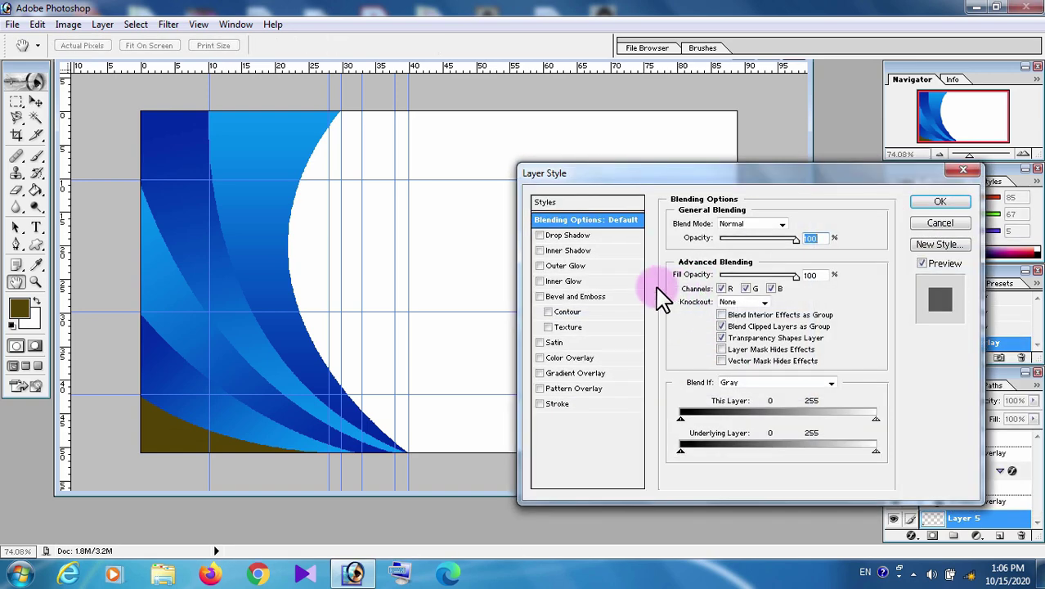
click(572, 373)
- Sample dark and light blue from the swoosh for the stops and set the angle to 150°
click(769, 253)
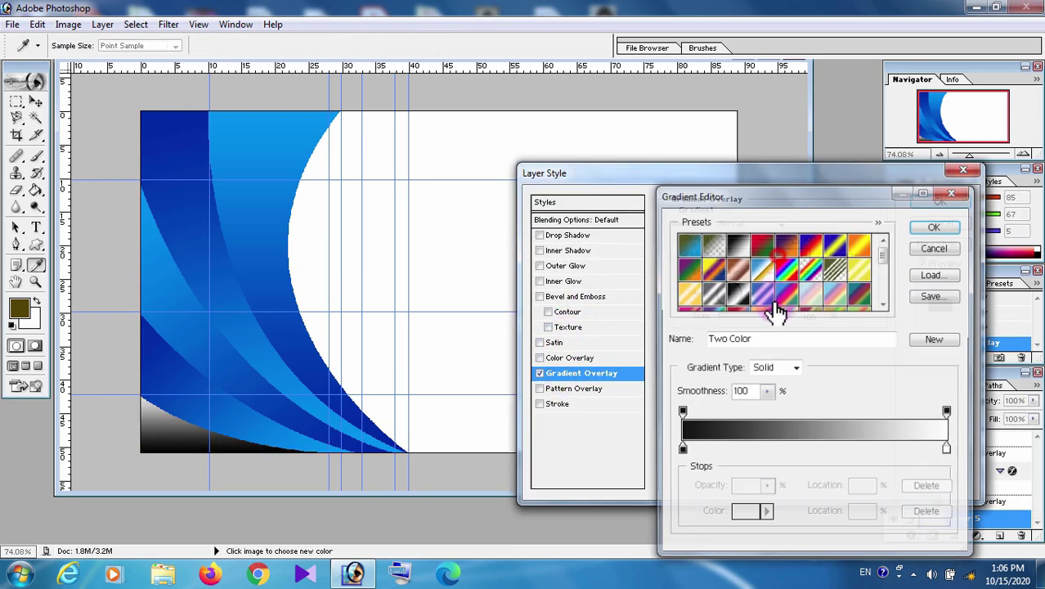
click(682, 450)
click(387, 450)
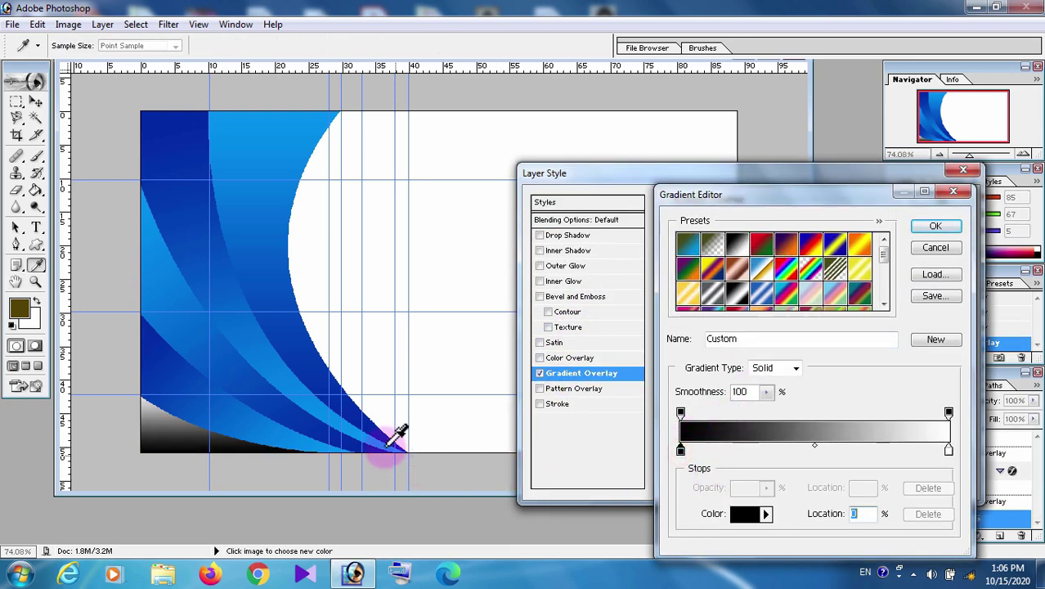
click(378, 431)
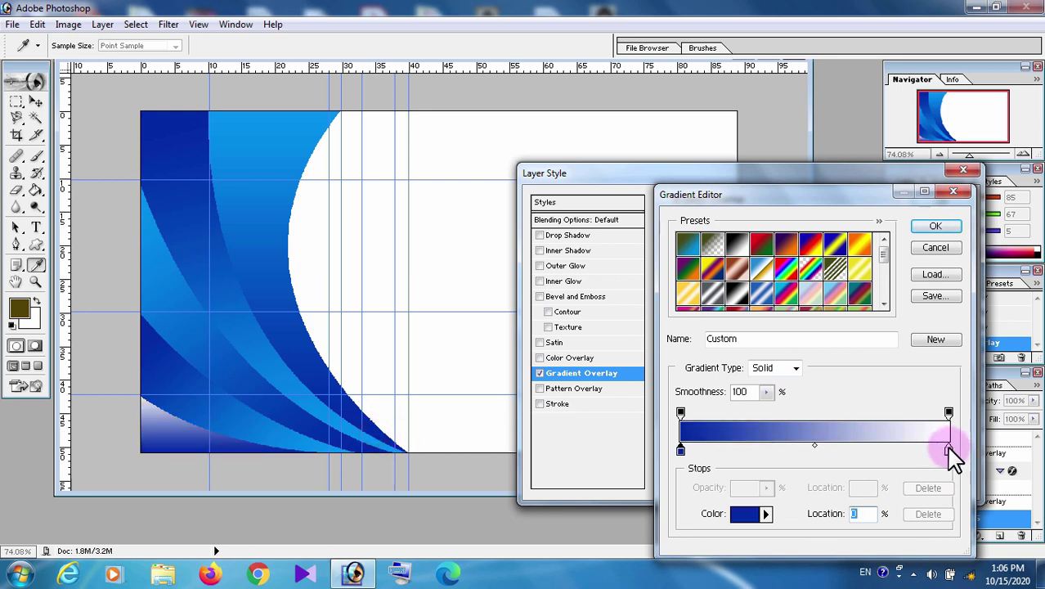
click(304, 118)
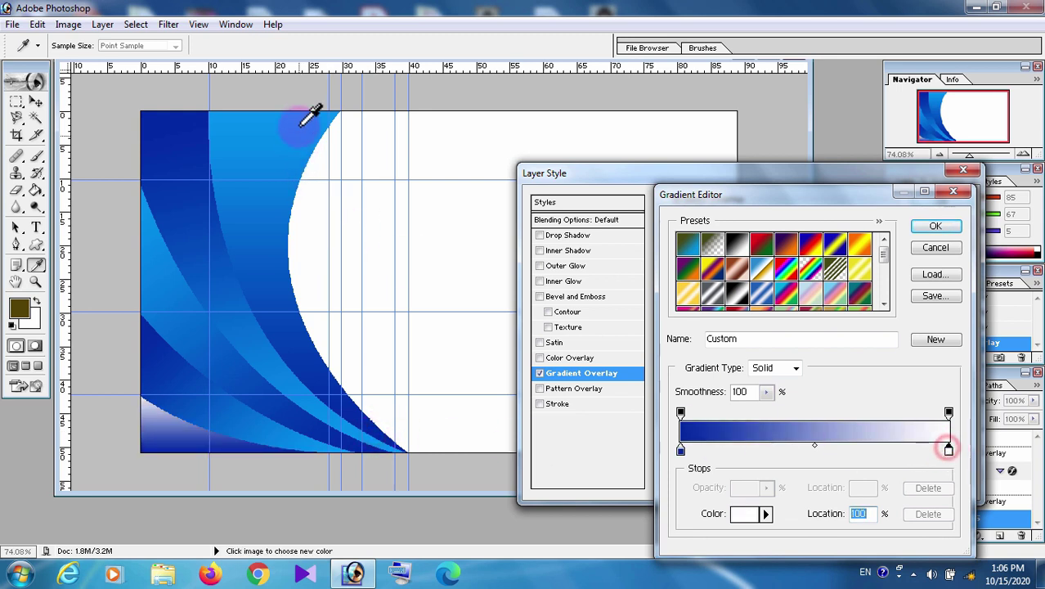
click(935, 227)
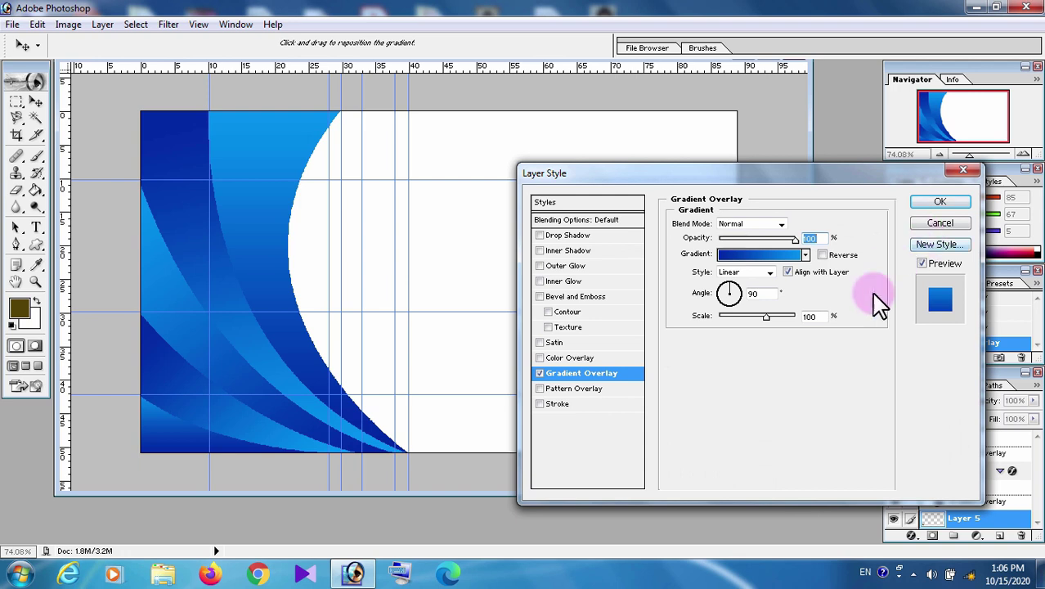
double_click(756, 292)
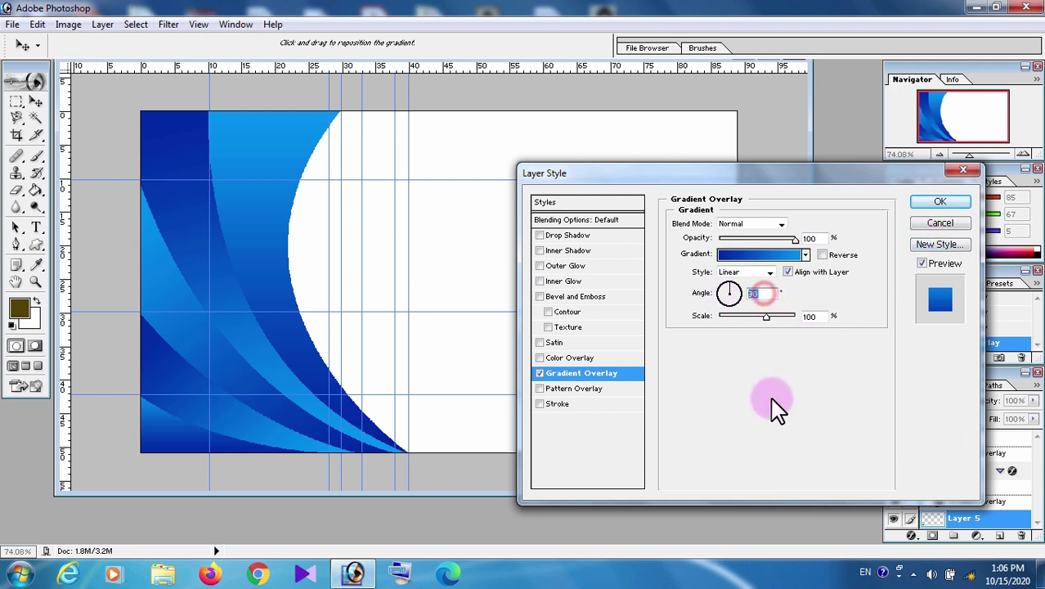
text(1)
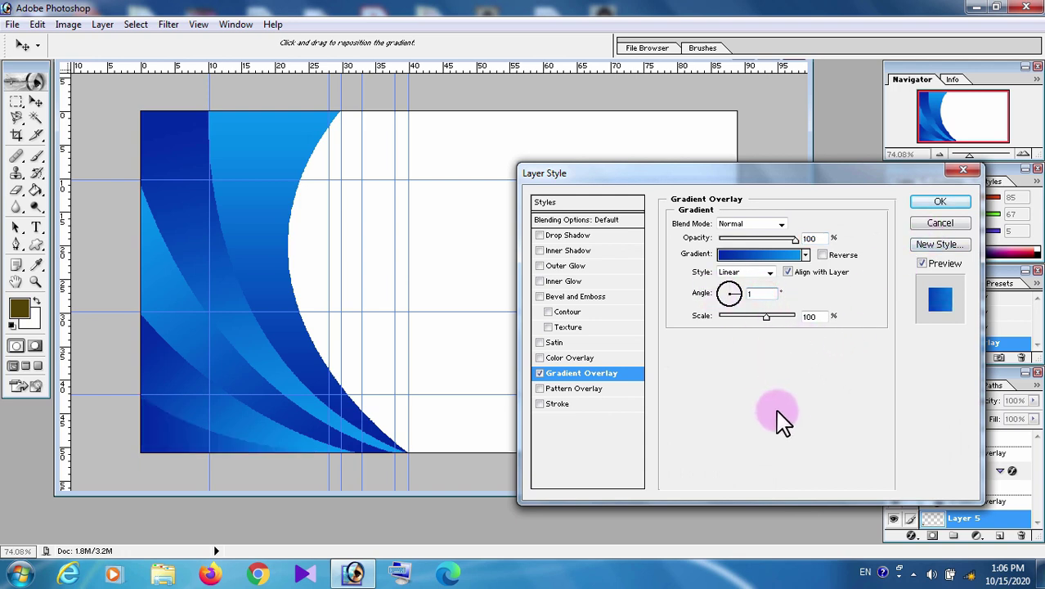
text(50)
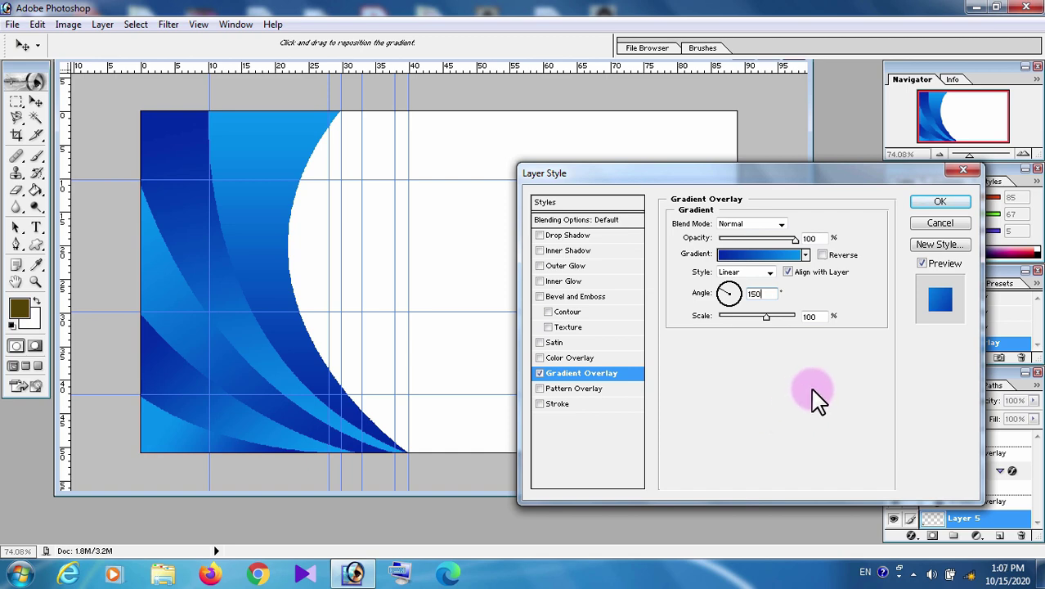
click(939, 202)
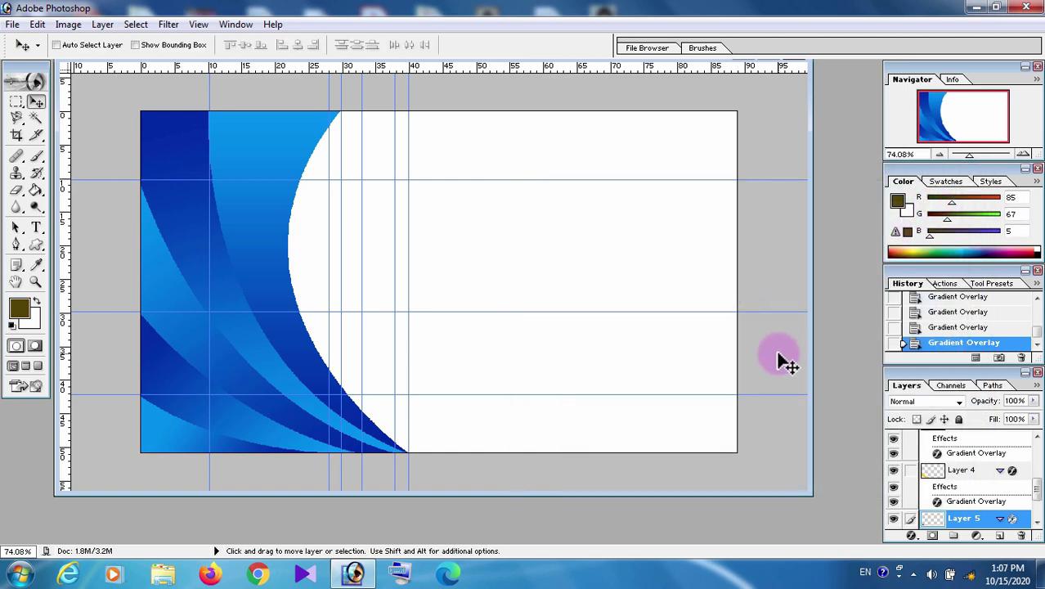
- Clear all guides and merge the visible layers into one
click(199, 24)
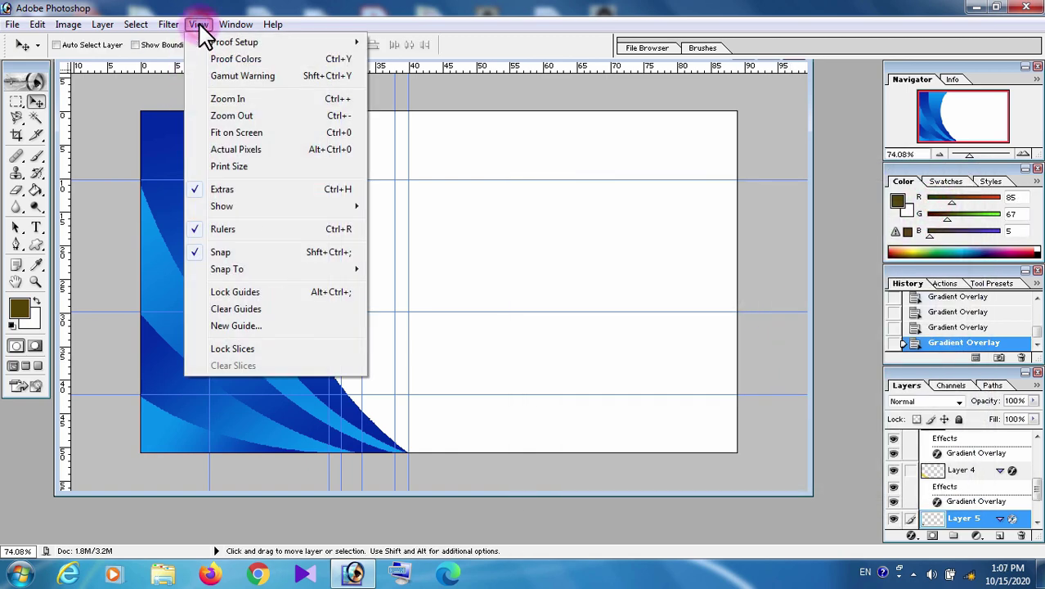
click(232, 309)
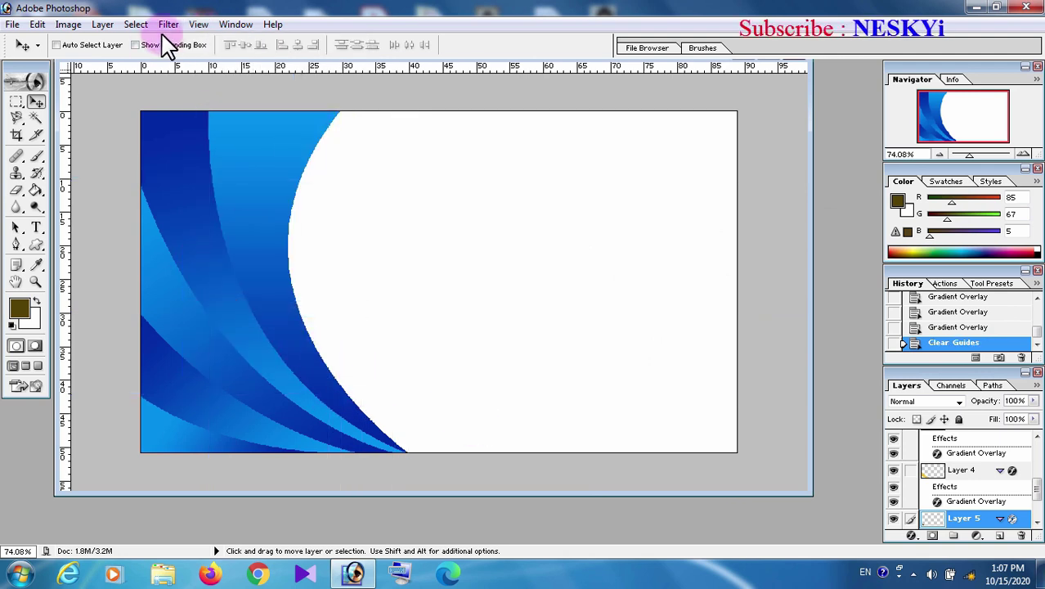
click(68, 24)
mouse_move(102, 24)
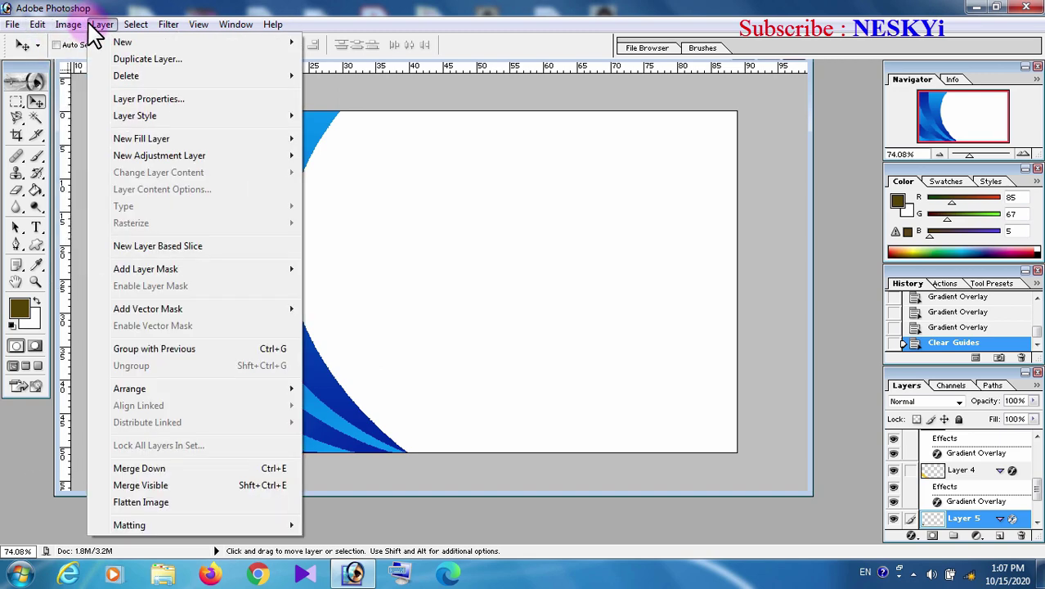
click(177, 486)
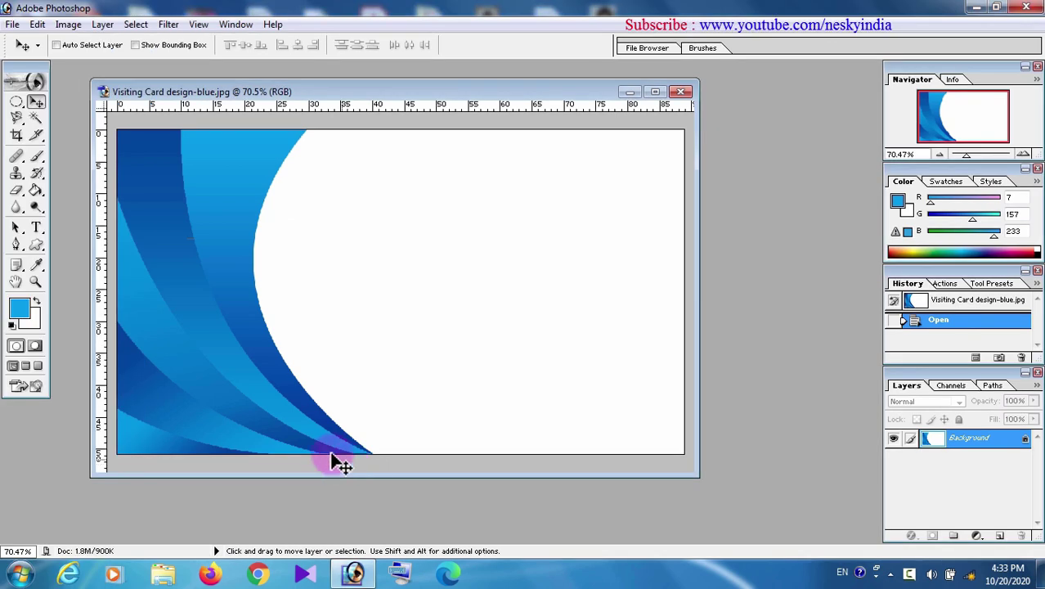
- Add vertical guides near the 40 and 35 marks, then bring Profile-Logo.png into the card
drag(102, 290, 371, 333)
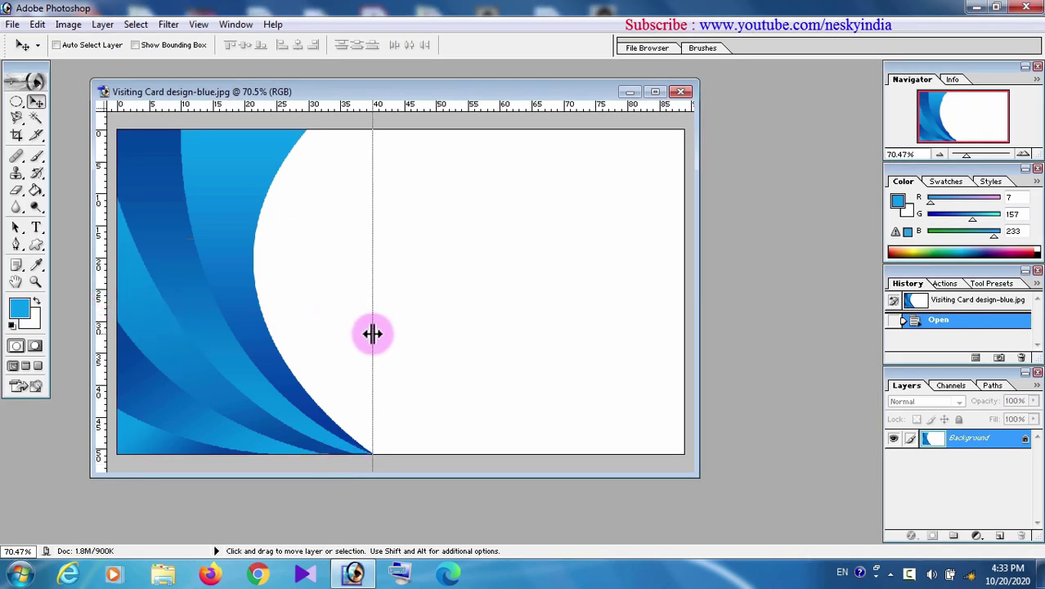
drag(101, 331, 341, 354)
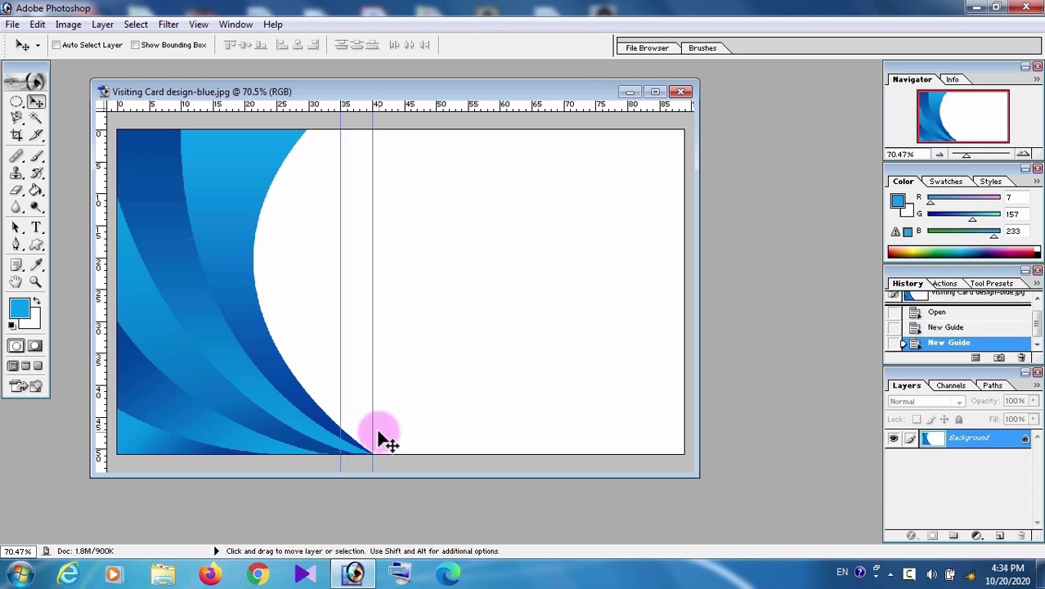
click(13, 24)
click(49, 57)
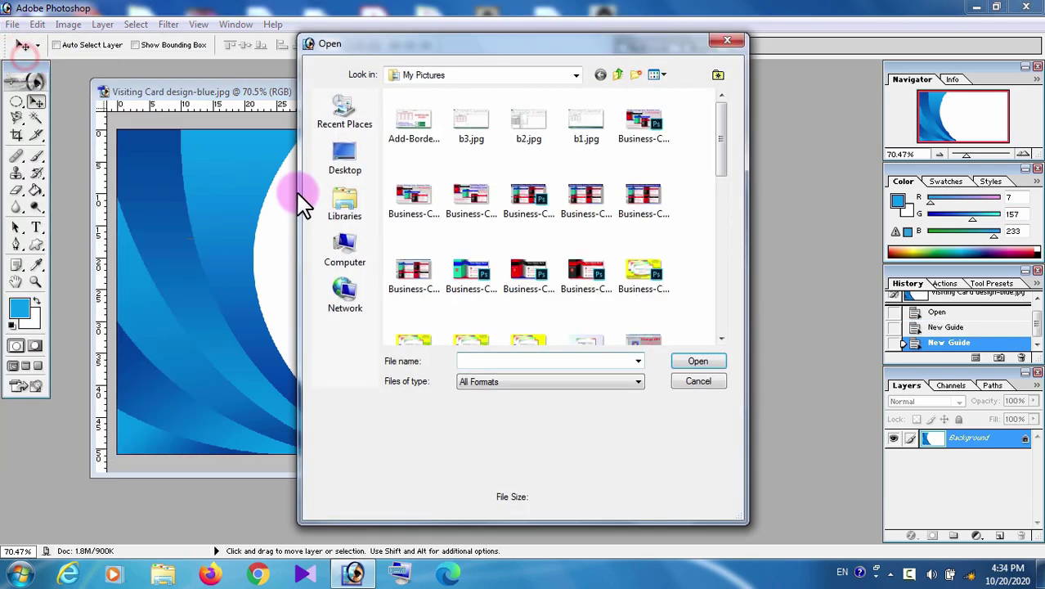
scroll(569, 209, down, 5)
click(497, 114)
click(697, 360)
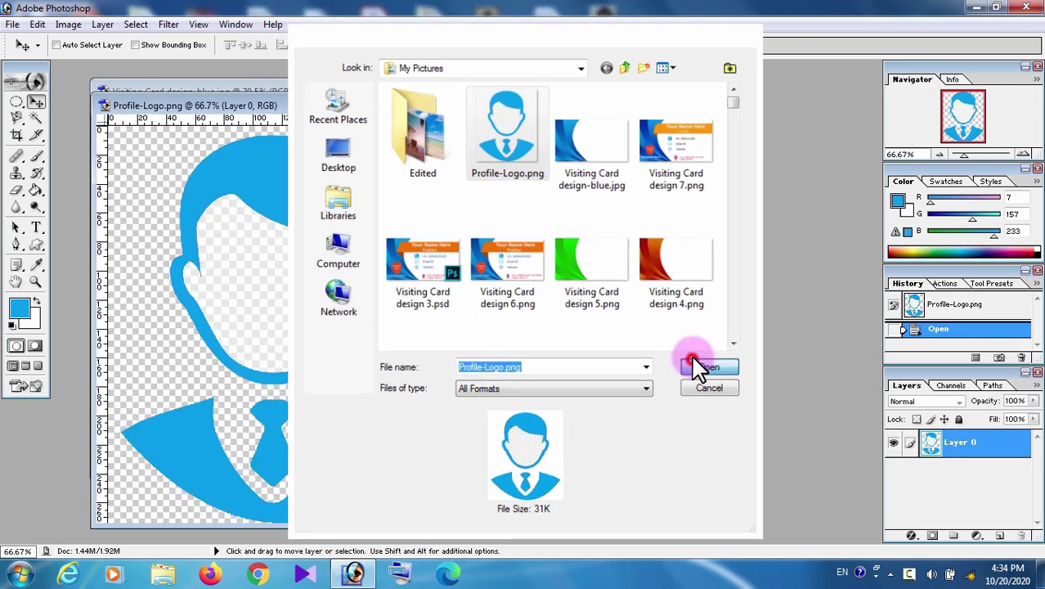
drag(222, 107, 128, 118)
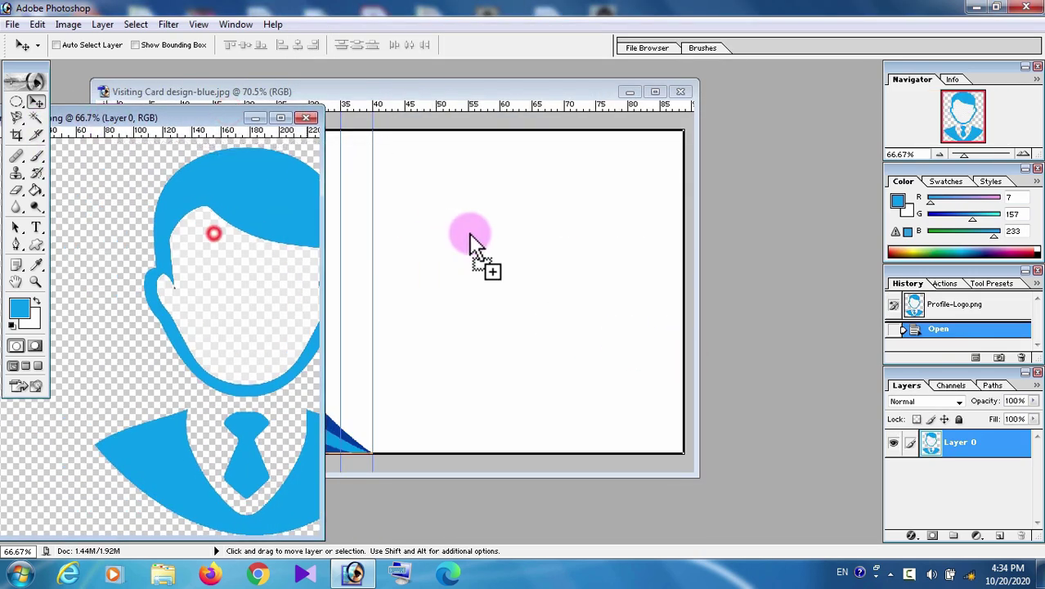
mouse_move(214, 230)
mouse_down()
mouse_move(478, 246)
mouse_move(481, 152)
mouse_up()
- Scale the person icon down small, settle it between the guides, and close the logo window
click(38, 24)
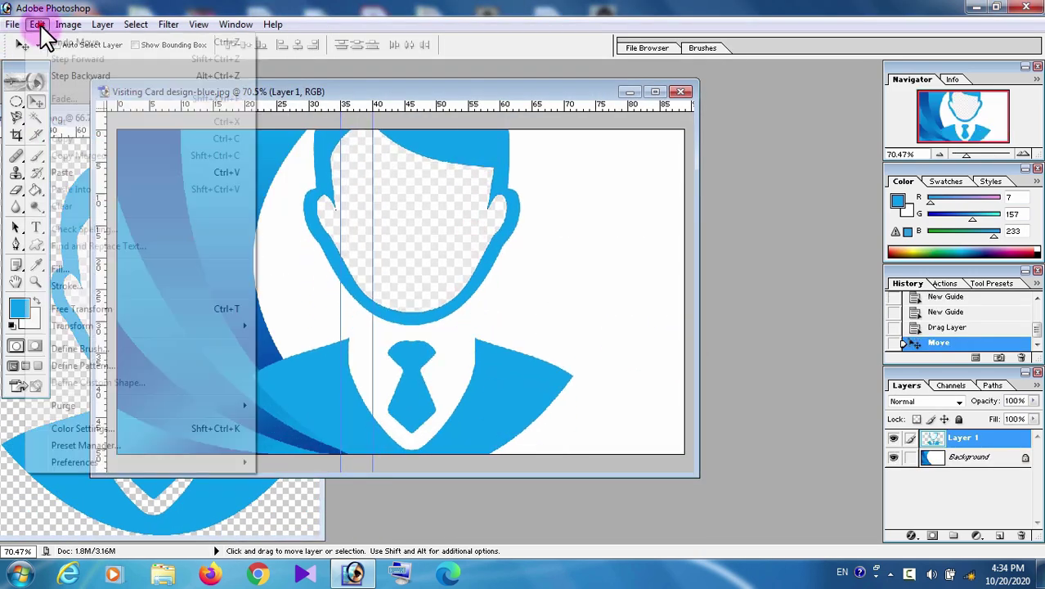
click(82, 309)
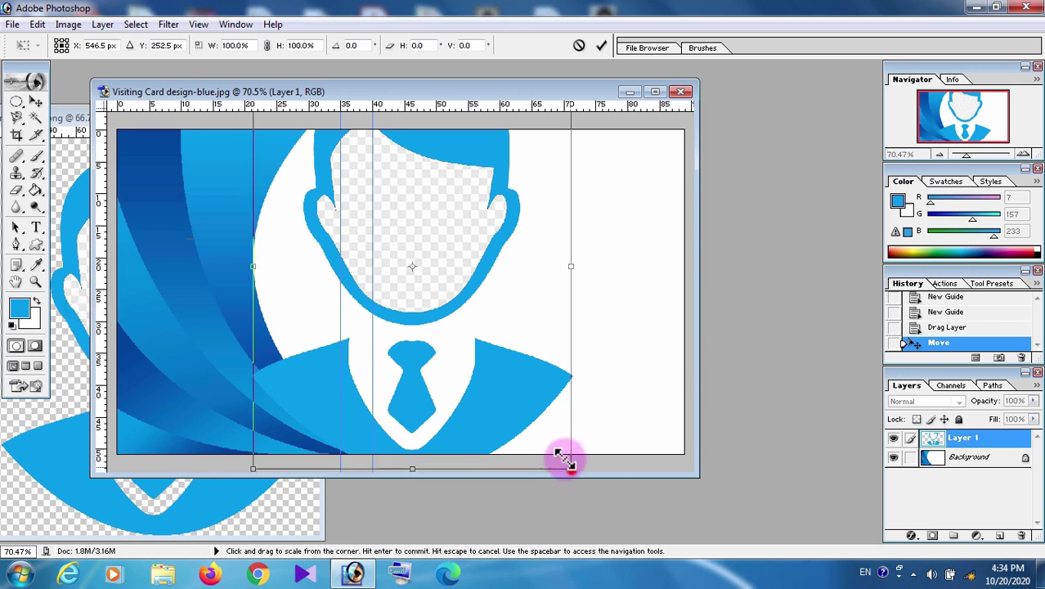
drag(572, 468, 353, 190)
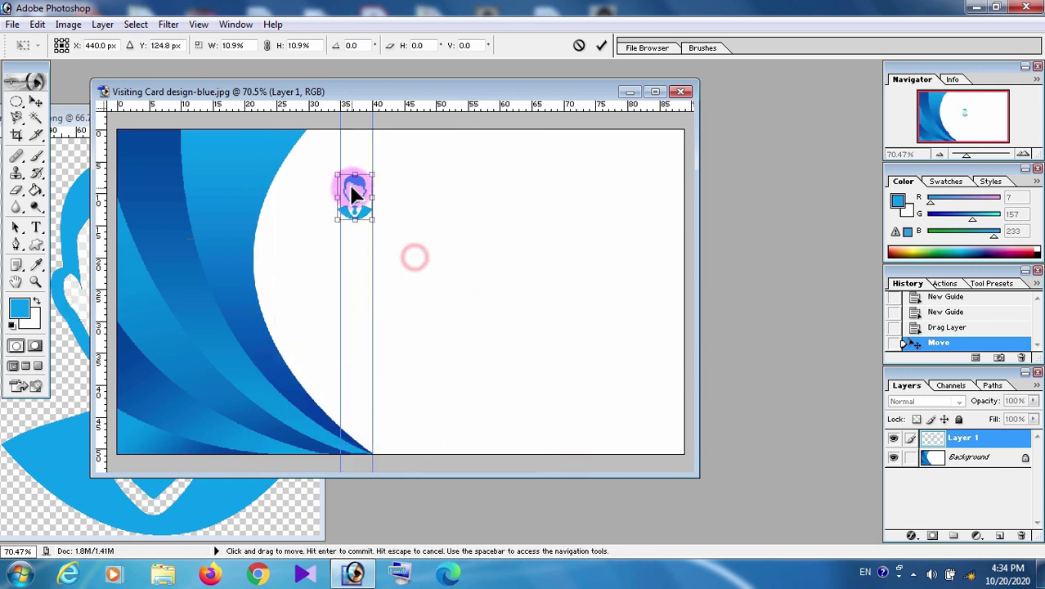
key(Return)
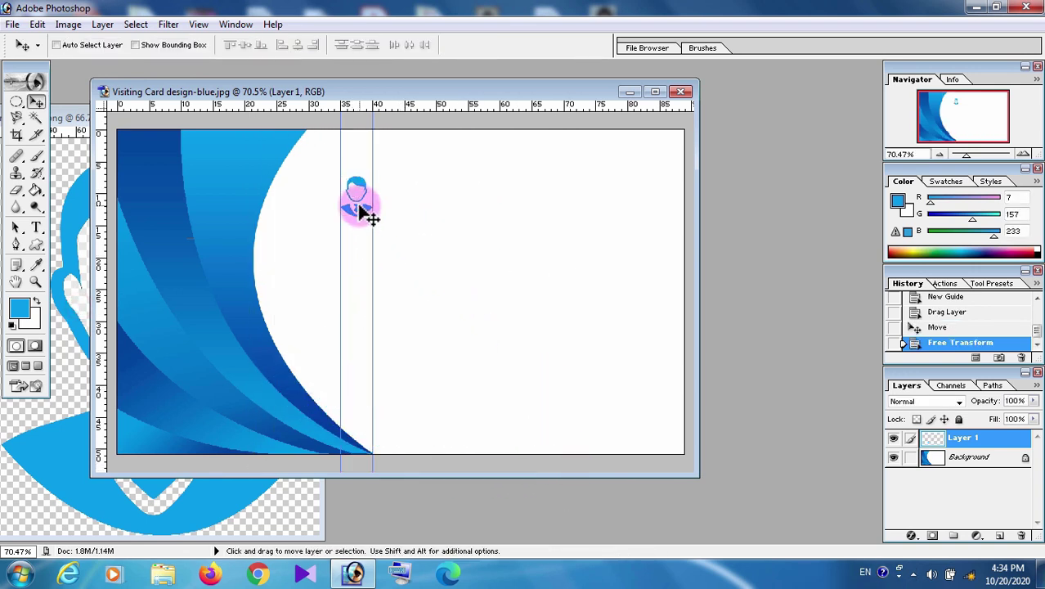
click(360, 214)
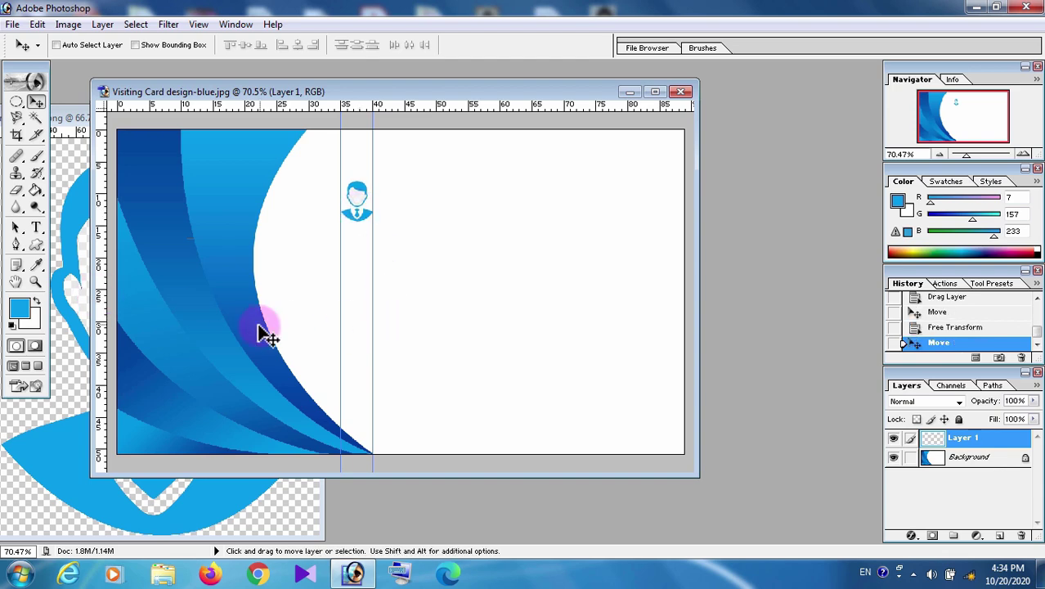
click(68, 89)
click(302, 115)
- Open Company-Logo.png and copy the logo onto the business card
click(13, 23)
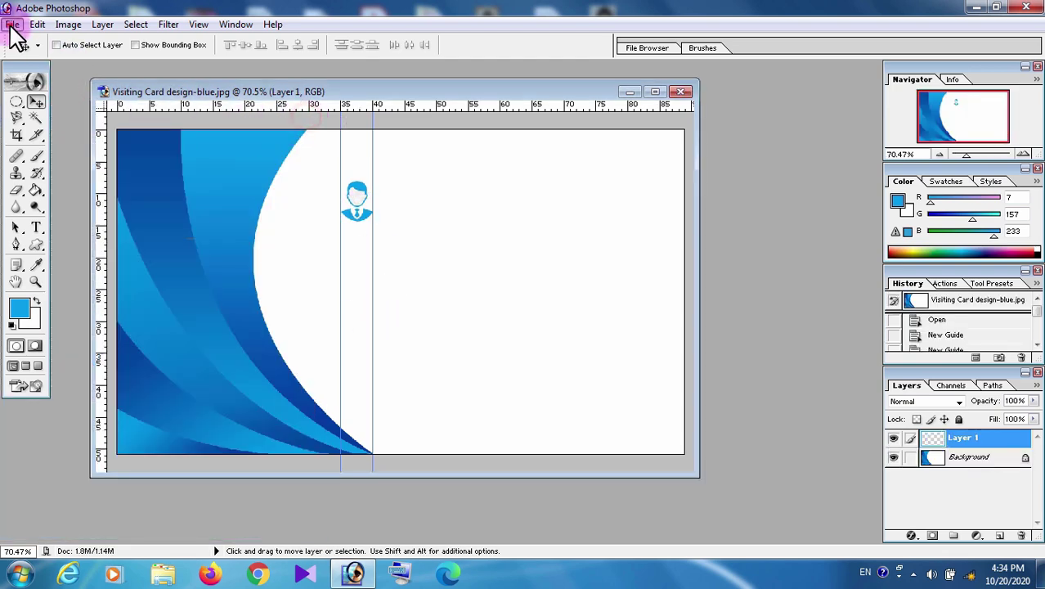
click(33, 59)
scroll(728, 145, up, 5)
click(673, 241)
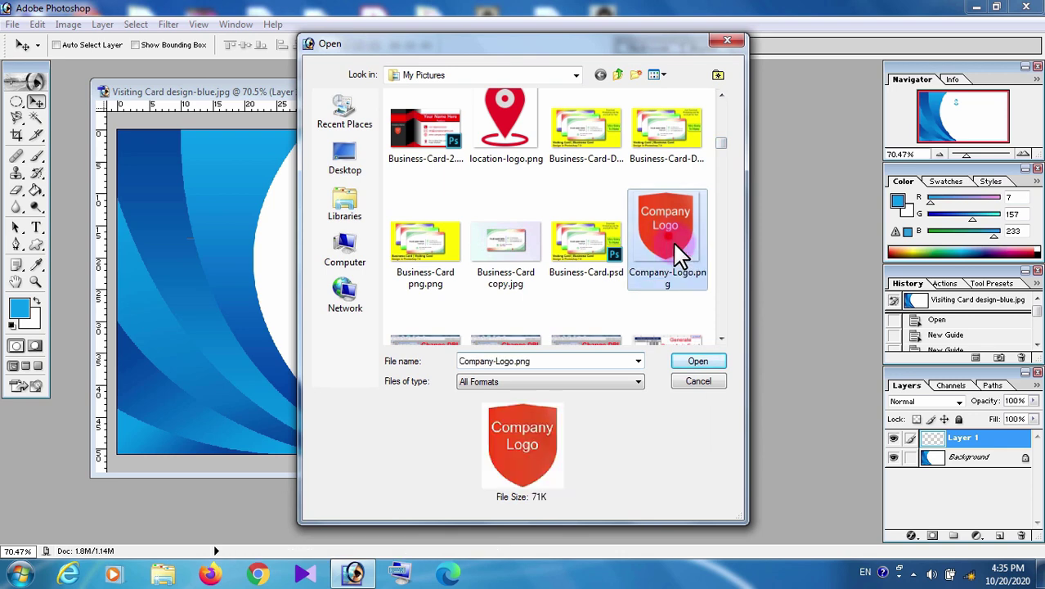
click(698, 361)
drag(198, 198, 421, 246)
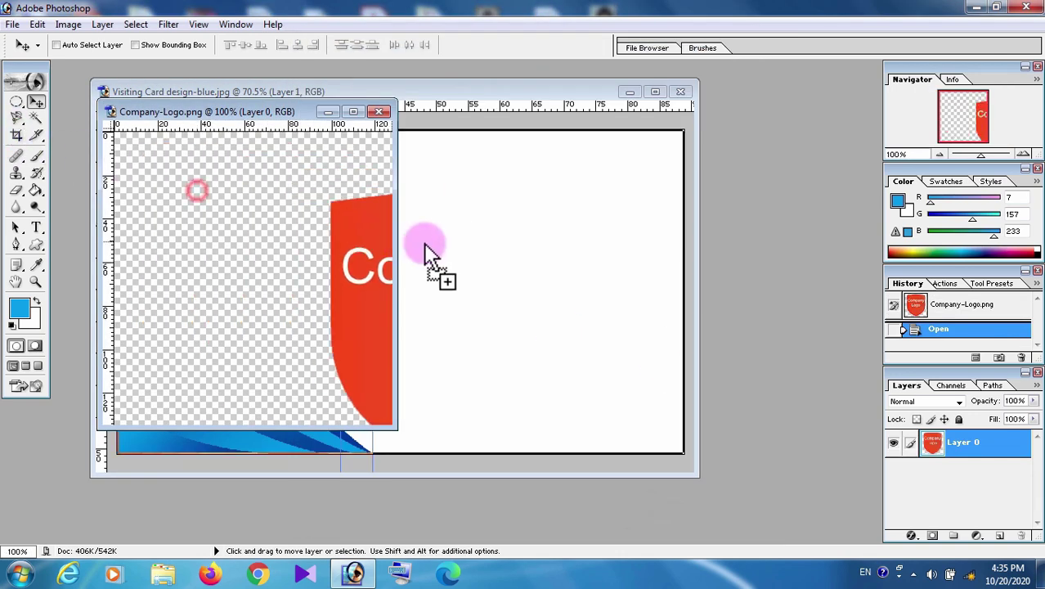
- Shrink the logo to about a third and place it on the left blue swoosh
click(38, 24)
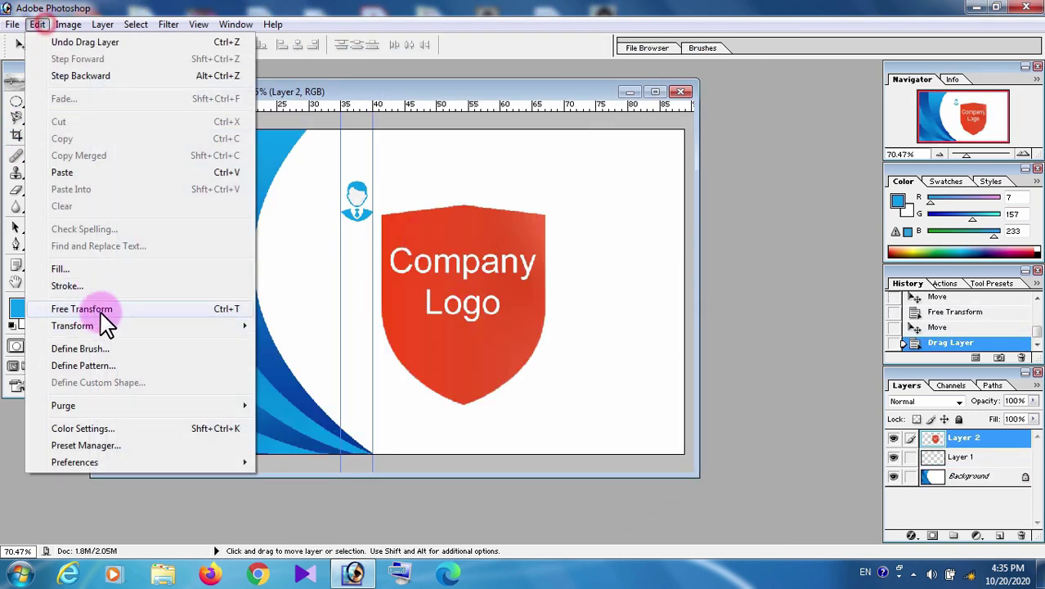
click(98, 307)
drag(545, 404, 488, 350)
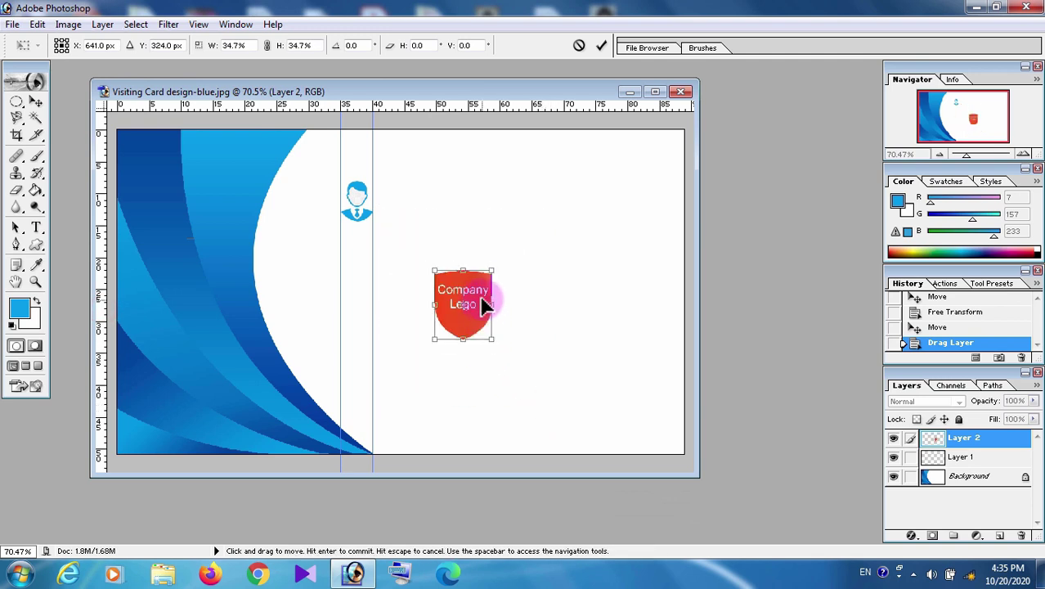
drag(480, 291, 214, 354)
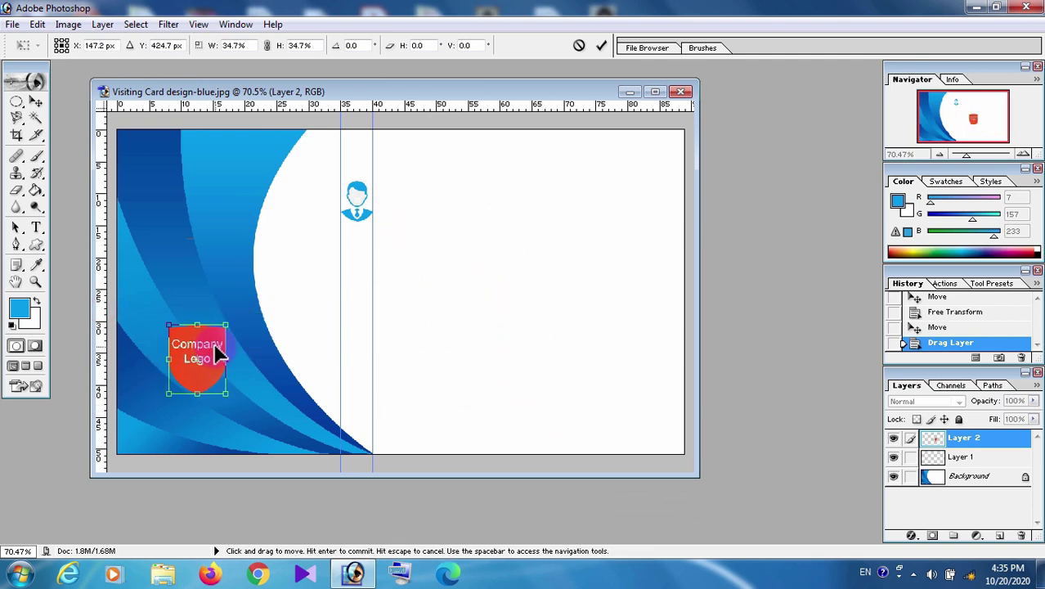
key(Return)
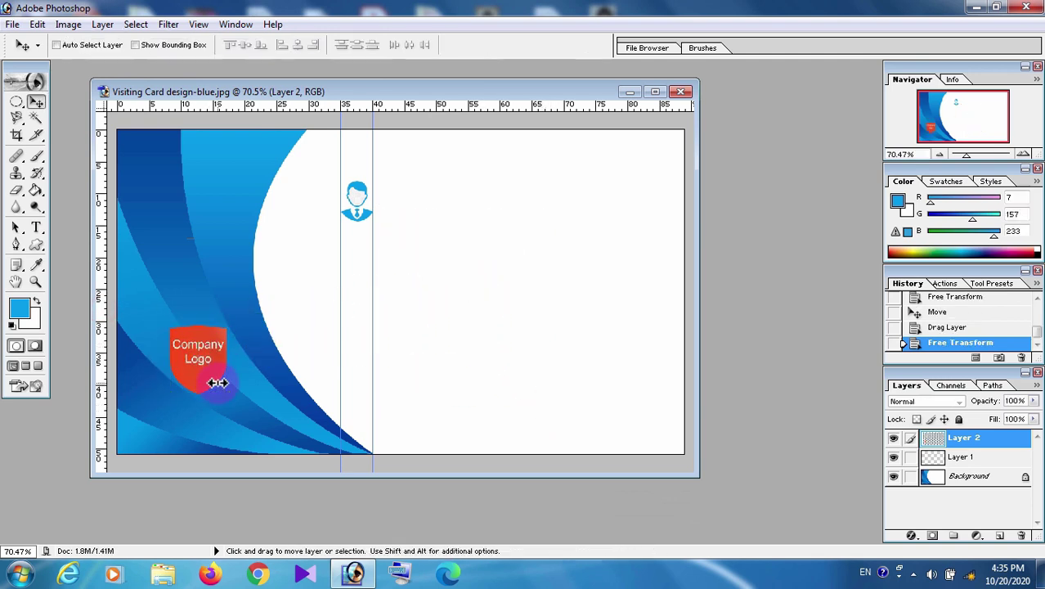
- Give the logo layer a drop shadow at a 120° angle
right_click(981, 435)
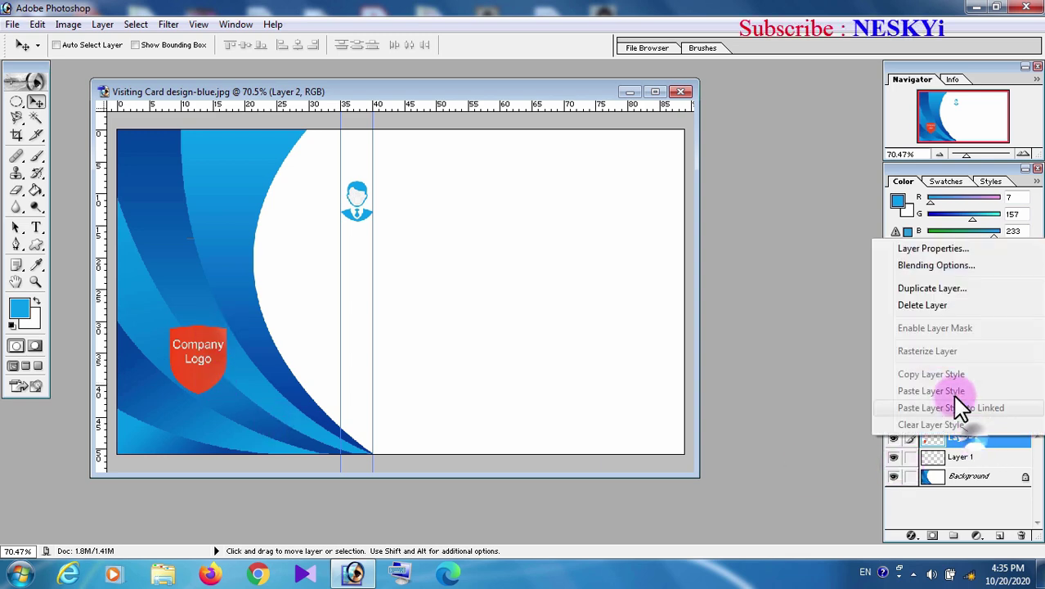
click(926, 267)
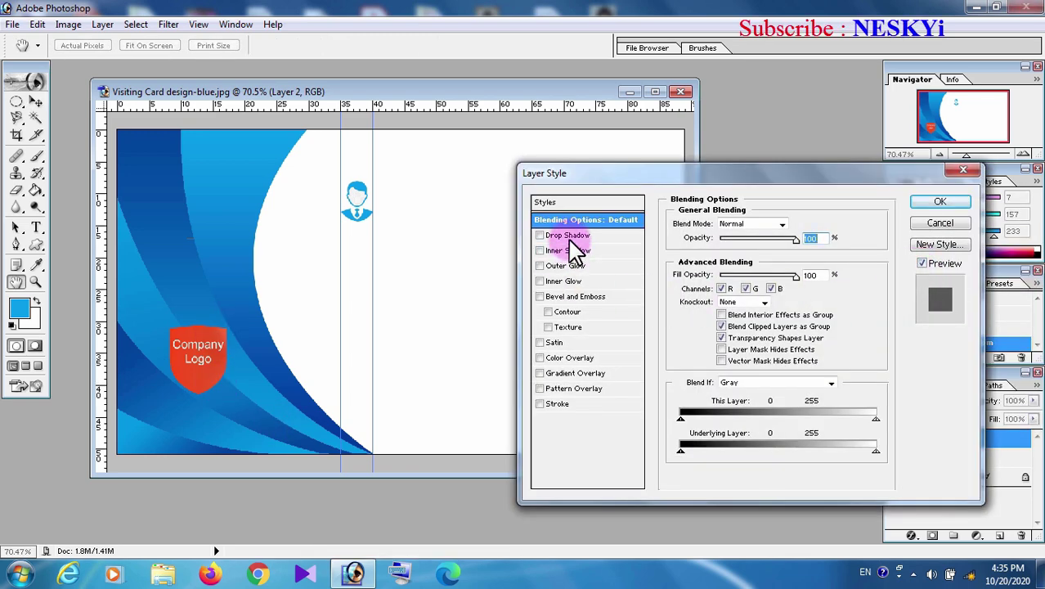
click(571, 235)
double_click(754, 261)
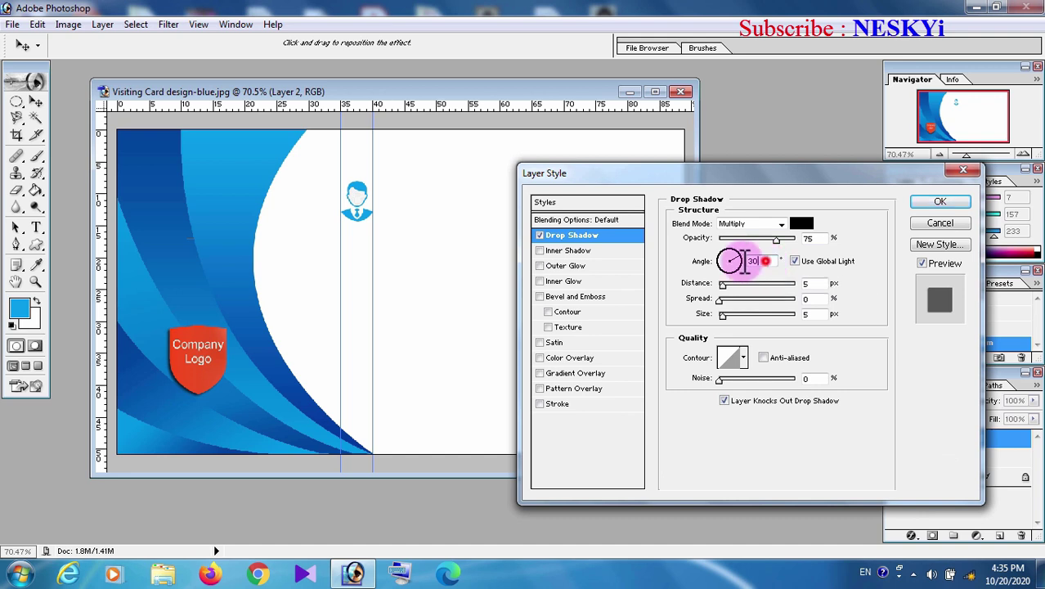
text(20)
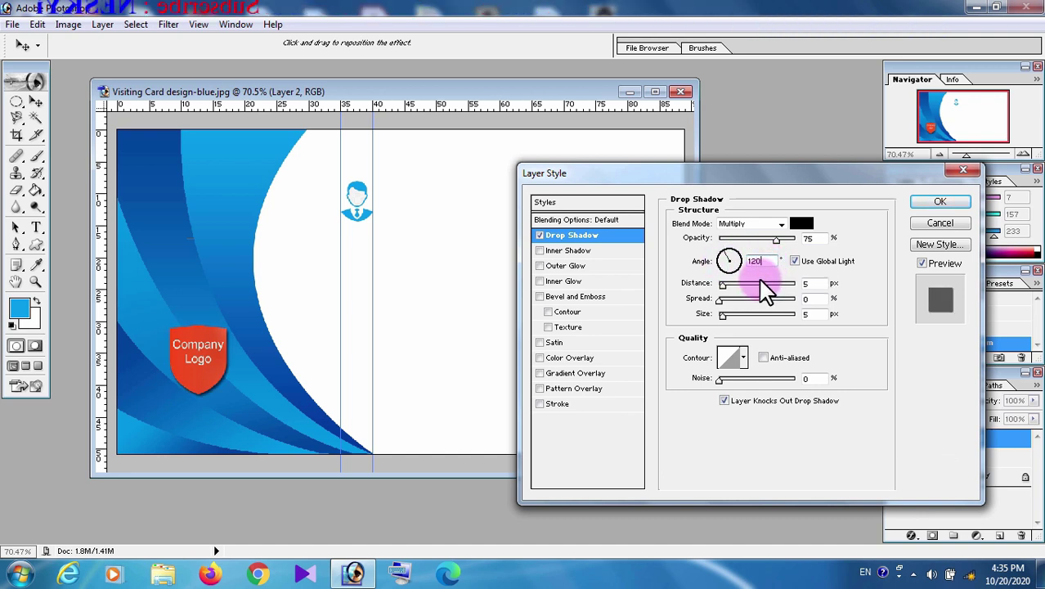
double_click(807, 314)
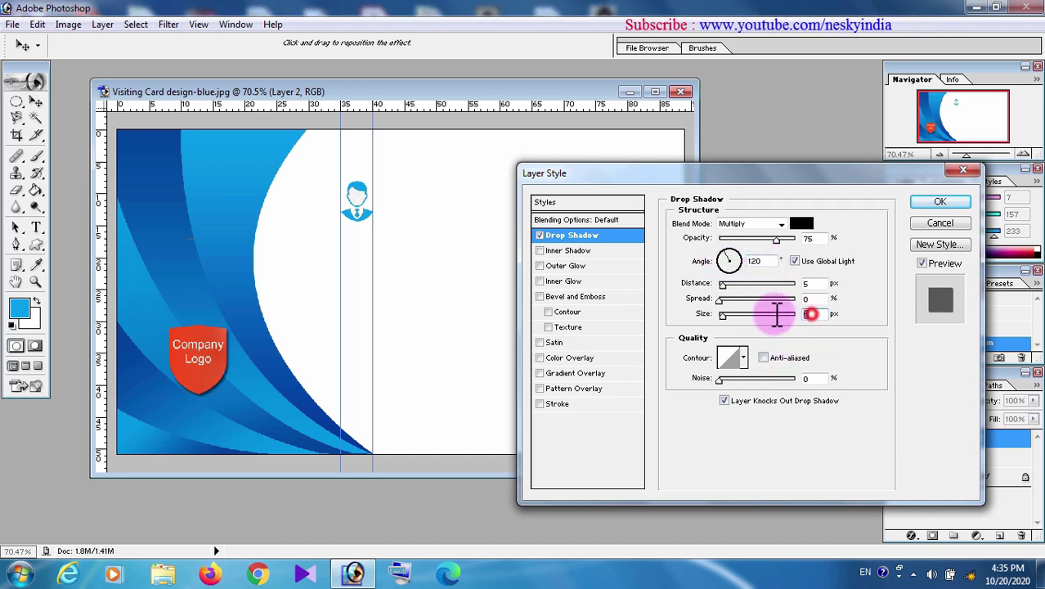
text(10)
double_click(813, 283)
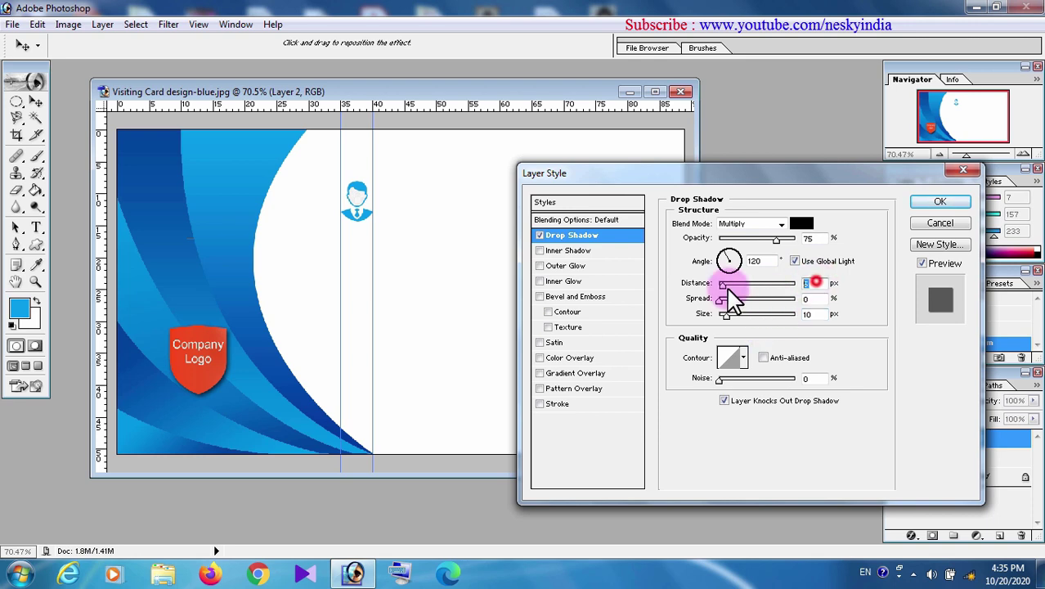
text(8)
click(939, 201)
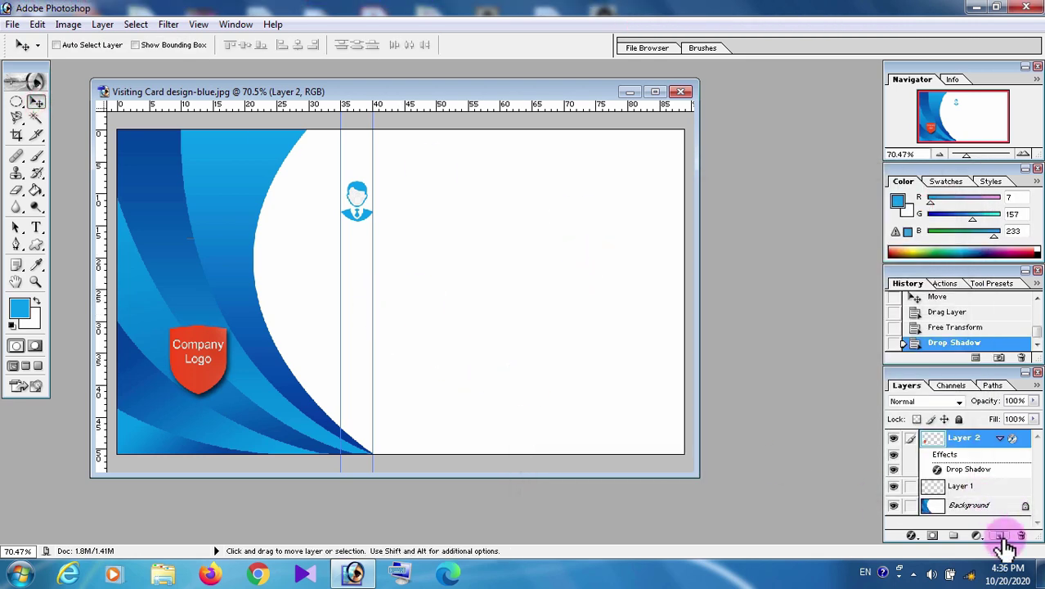
- On a new layer, draw a blue phone-handset custom shape below the person icon
click(1000, 536)
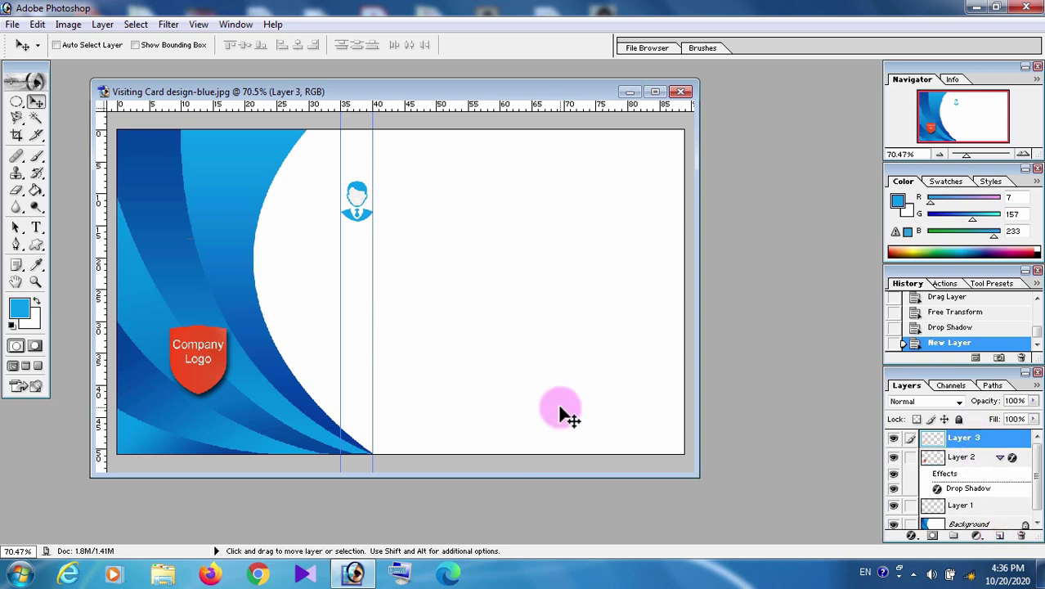
click(36, 243)
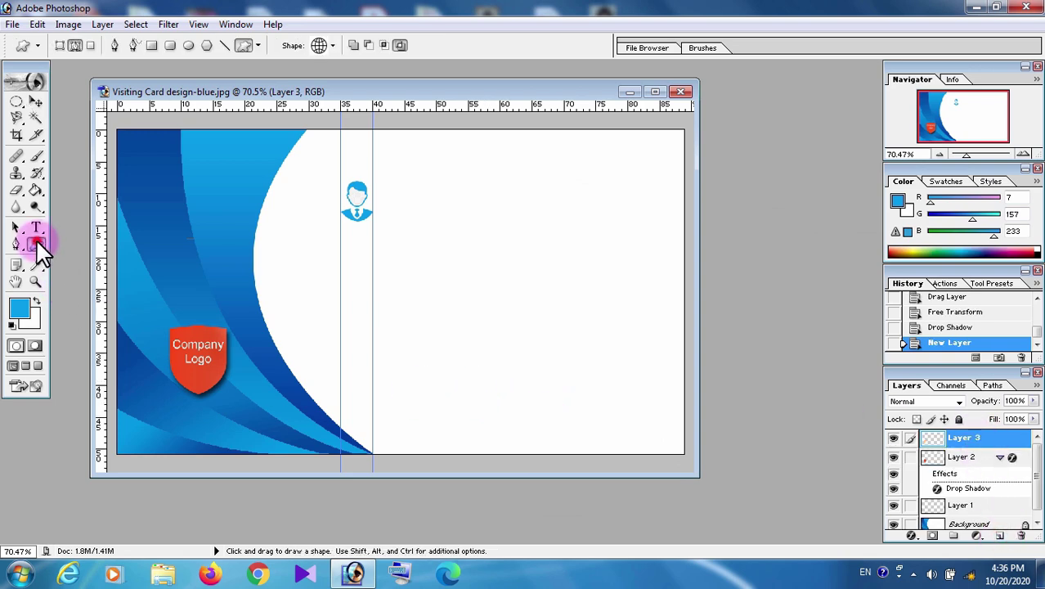
click(332, 45)
click(230, 398)
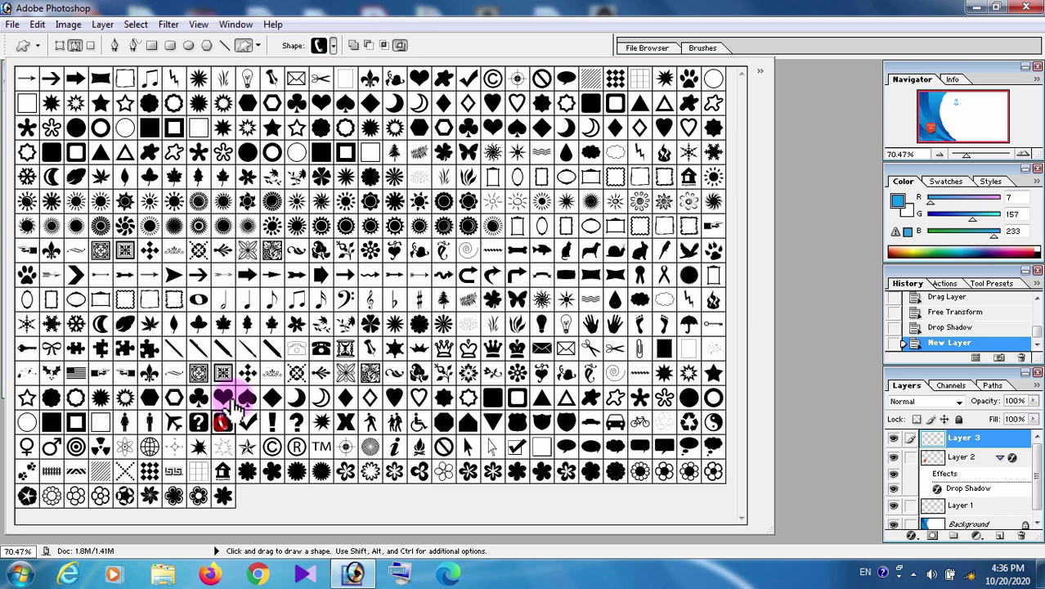
click(332, 46)
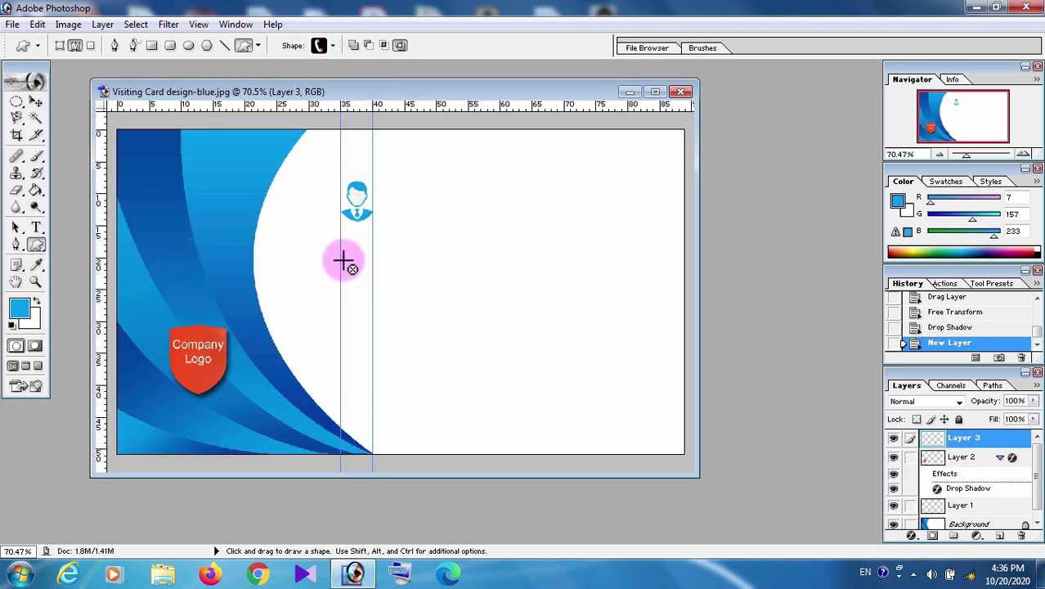
drag(342, 262, 368, 288)
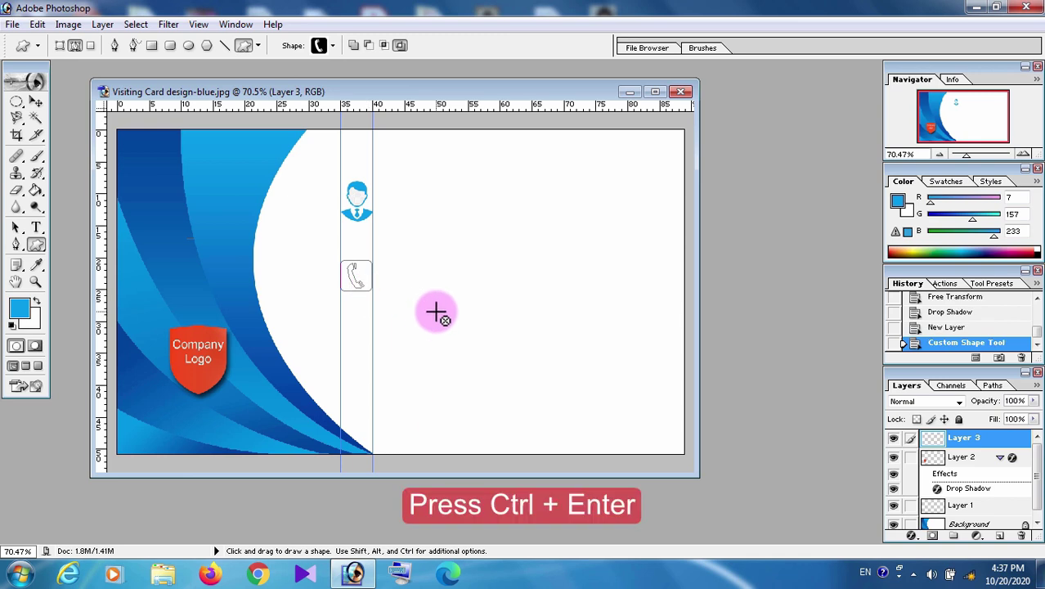
key(ctrl+Return)
key(alt+BackSpace)
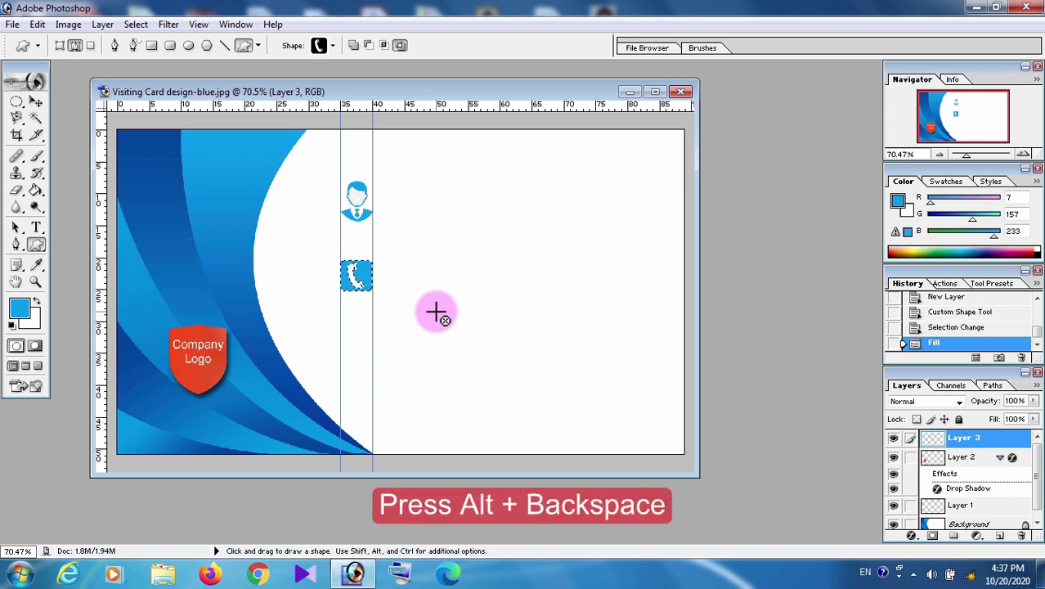
key(ctrl+d)
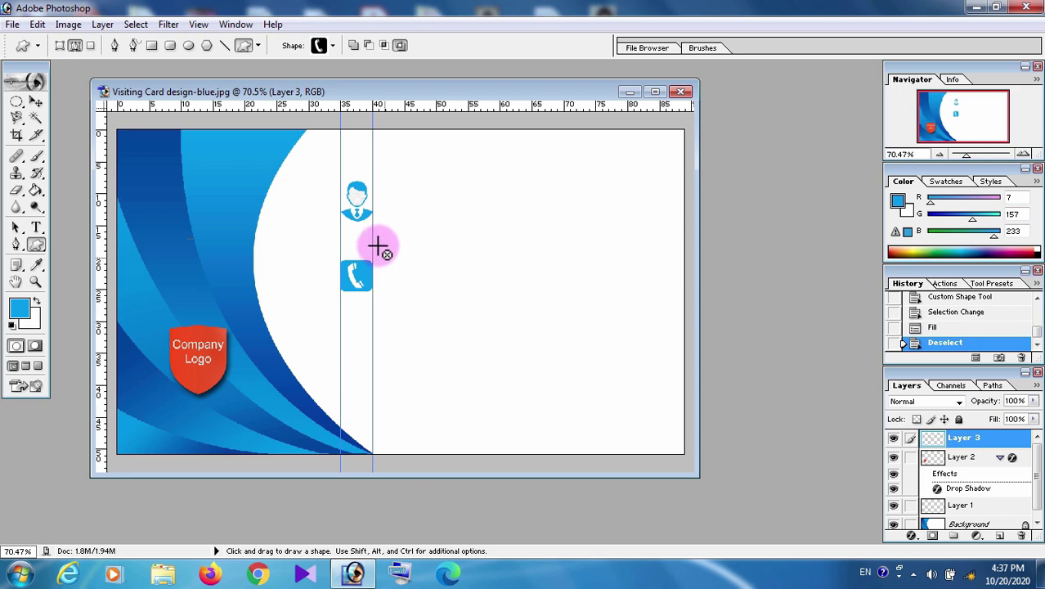
- On a new layer, draw a blue envelope custom shape below the phone icon
click(1000, 537)
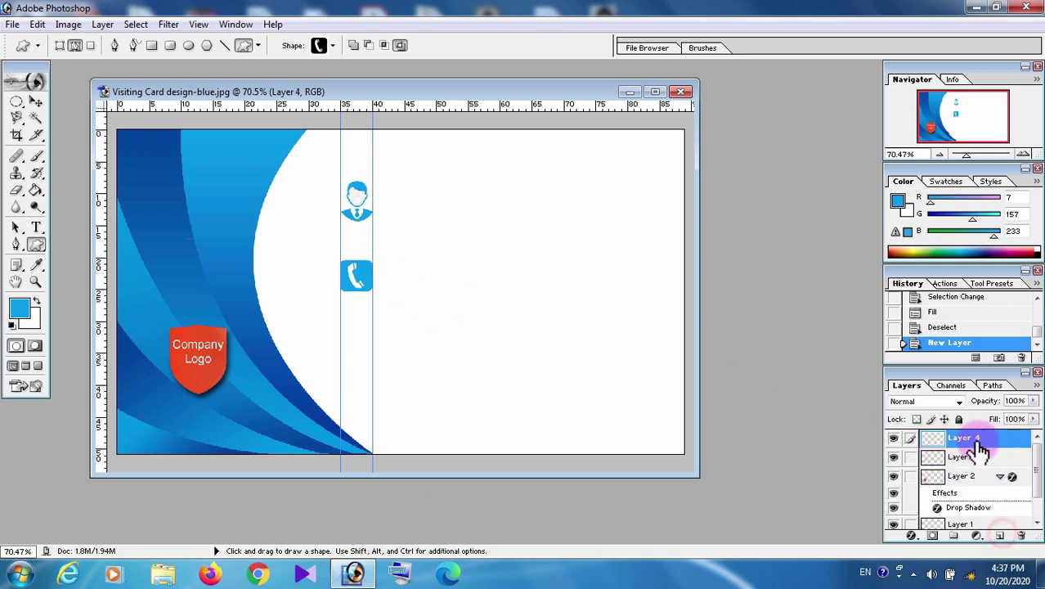
click(332, 45)
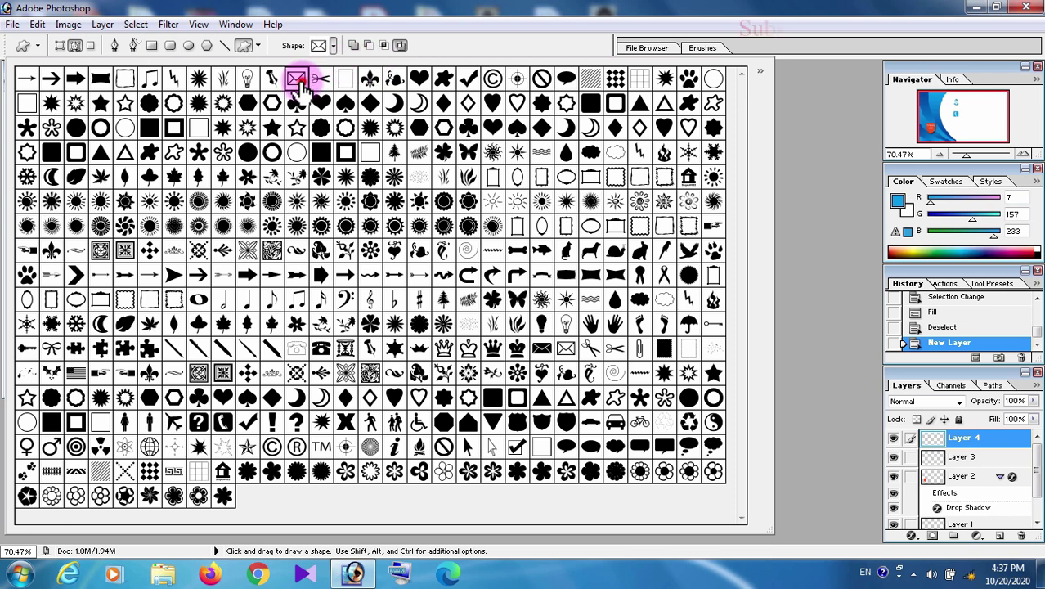
click(296, 78)
click(443, 29)
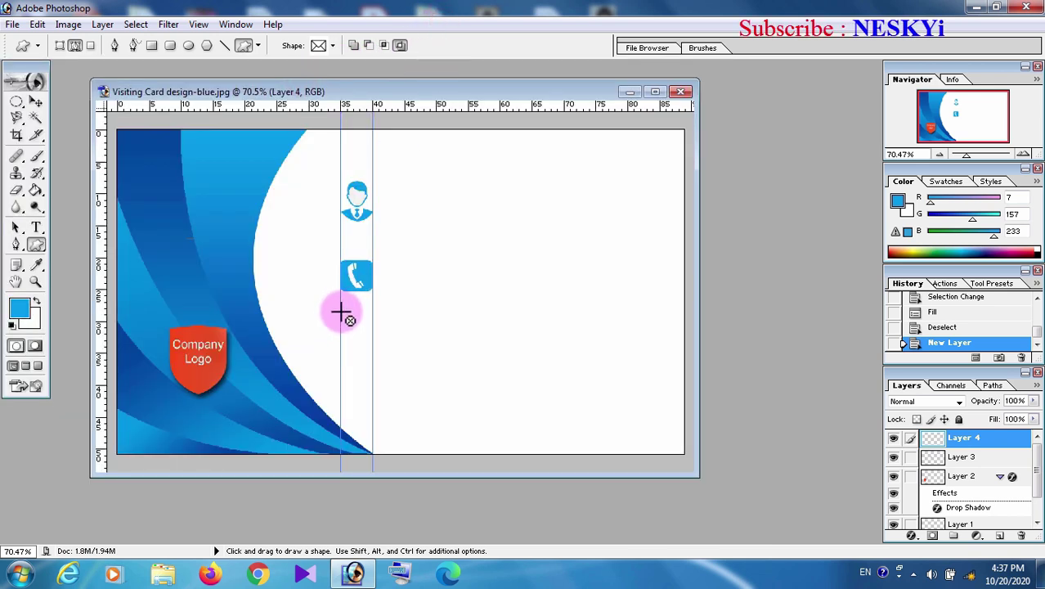
drag(341, 313, 372, 334)
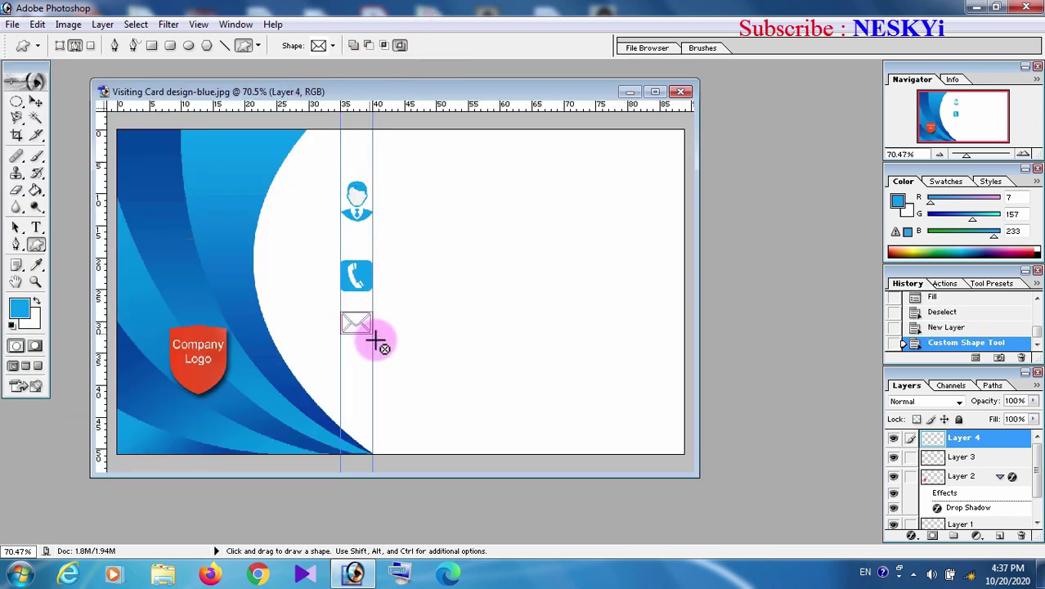
key(ctrl+Return)
key(alt+BackSpace)
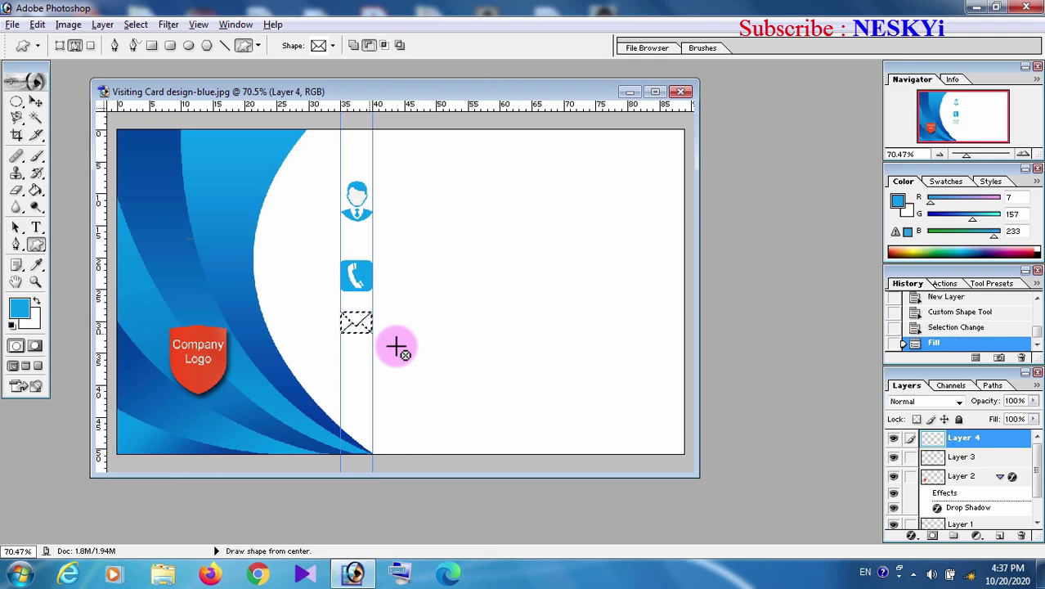
key(ctrl+d)
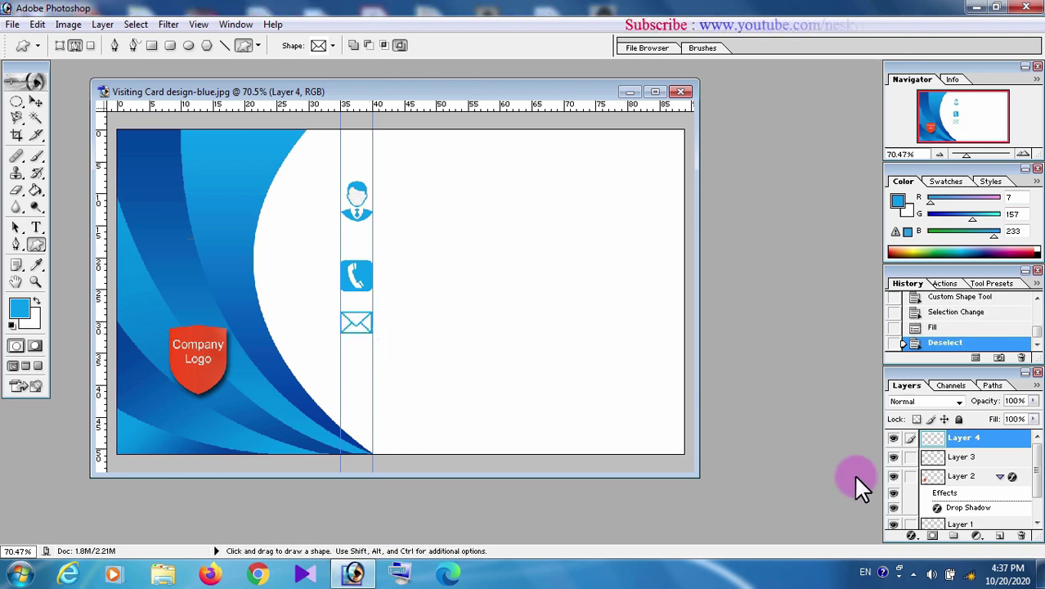
- On a new layer, draw a blue-filled globe custom shape beneath the envelope icon
click(999, 536)
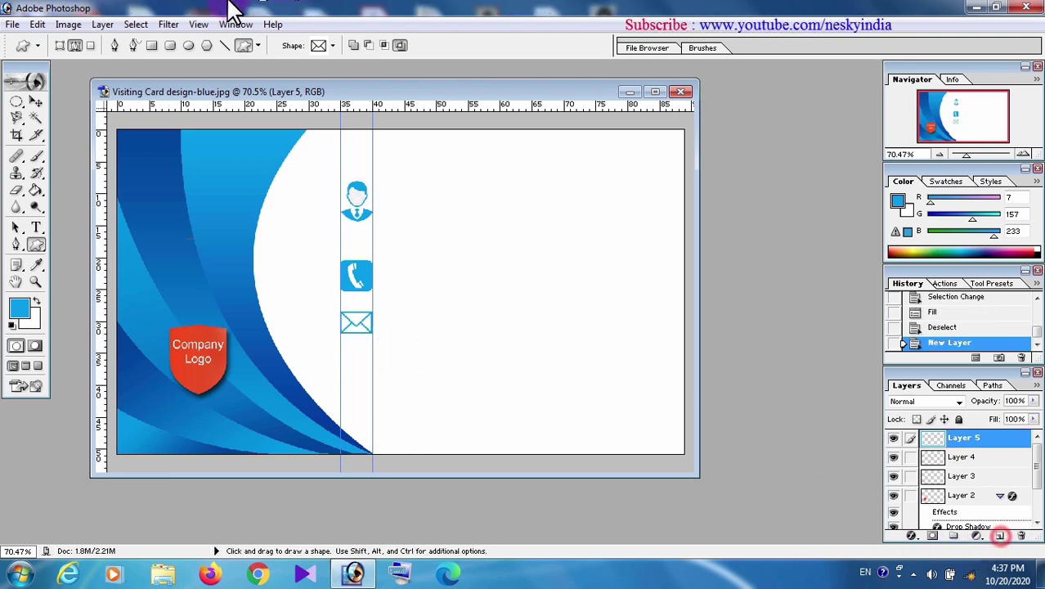
click(332, 47)
click(150, 448)
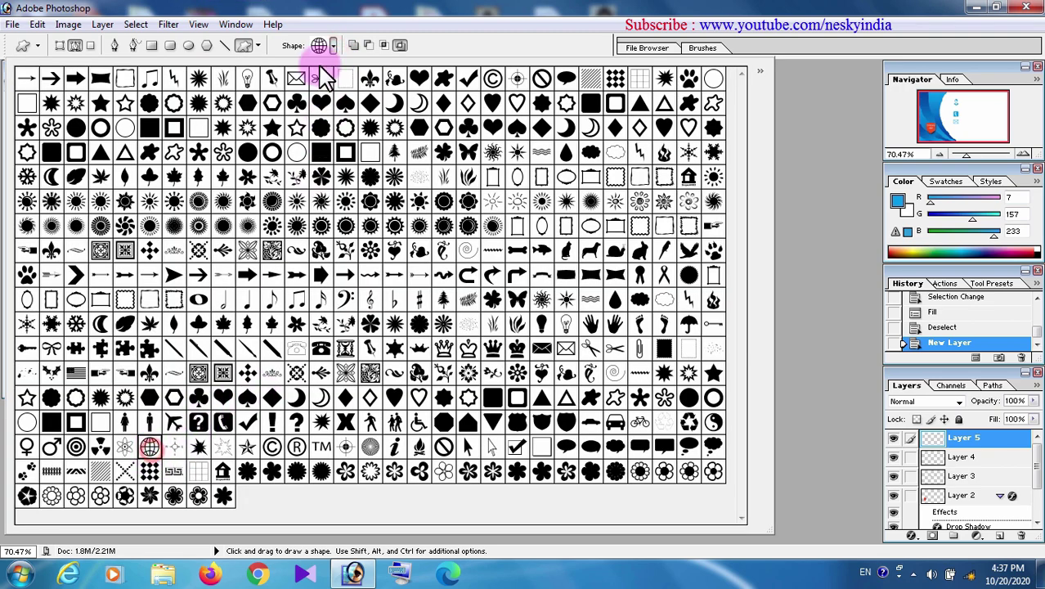
click(332, 46)
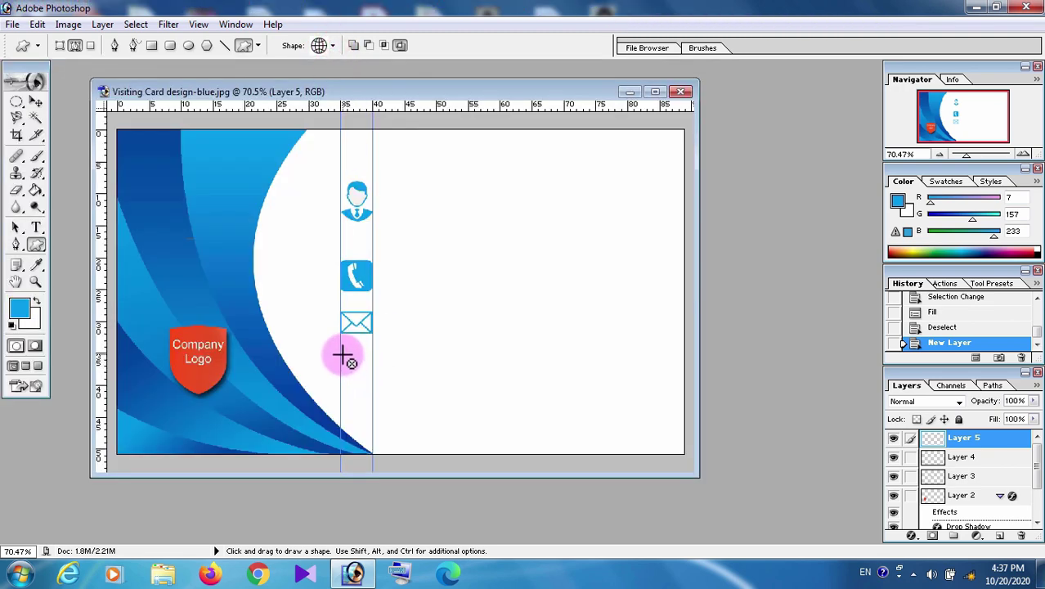
drag(342, 353, 373, 384)
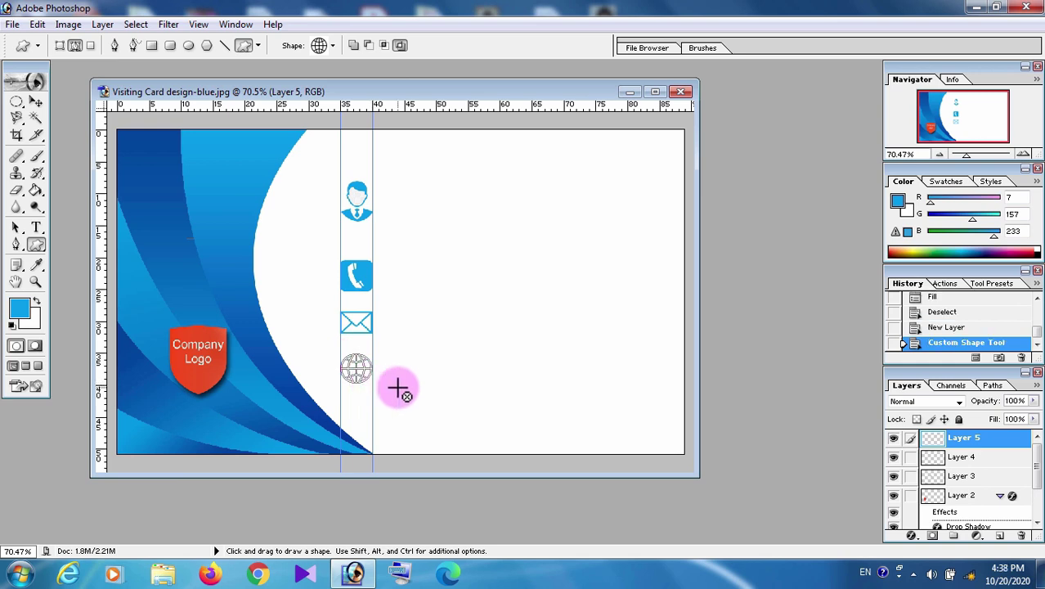
key(ctrl+Return)
key(alt+BackSpace)
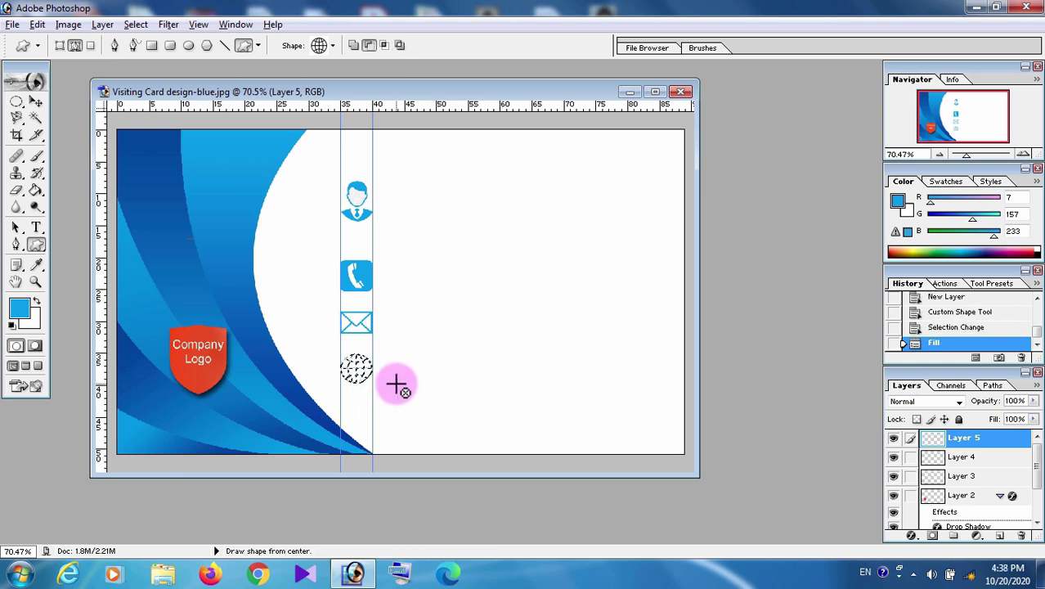
key(ctrl+d)
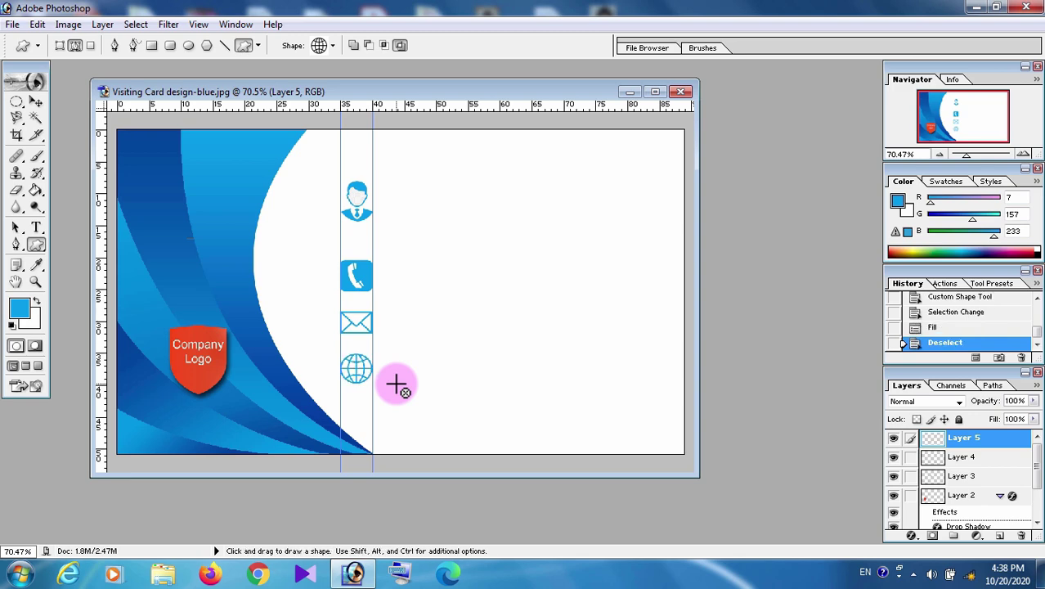
- Open location-logo.png, copy it into the business card, and close the pin image
click(13, 24)
click(33, 64)
scroll(523, 229, down, 5)
click(507, 237)
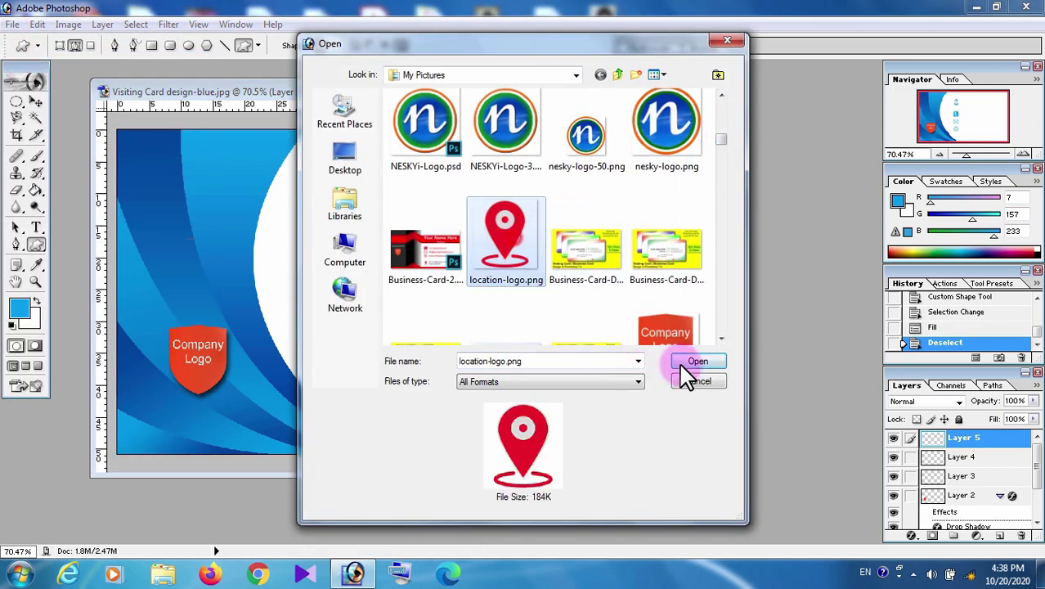
click(681, 367)
click(36, 100)
drag(263, 120, 167, 120)
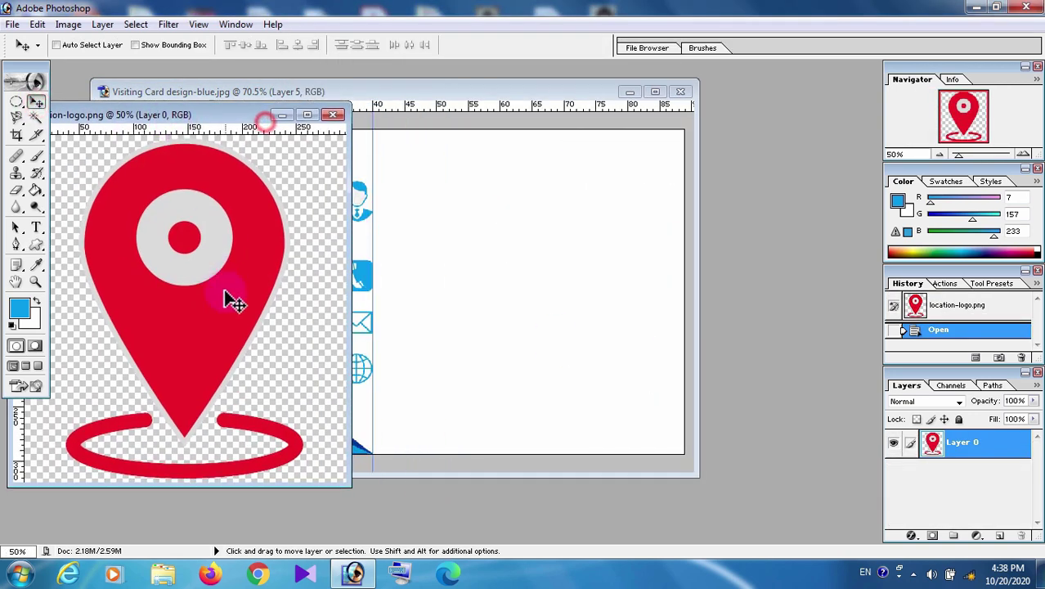
mouse_move(233, 301)
mouse_down()
mouse_move(505, 305)
mouse_move(478, 261)
mouse_up()
click(70, 116)
click(338, 116)
- Free Transform the pin smaller and move it near the card's bottom under the globe
click(36, 24)
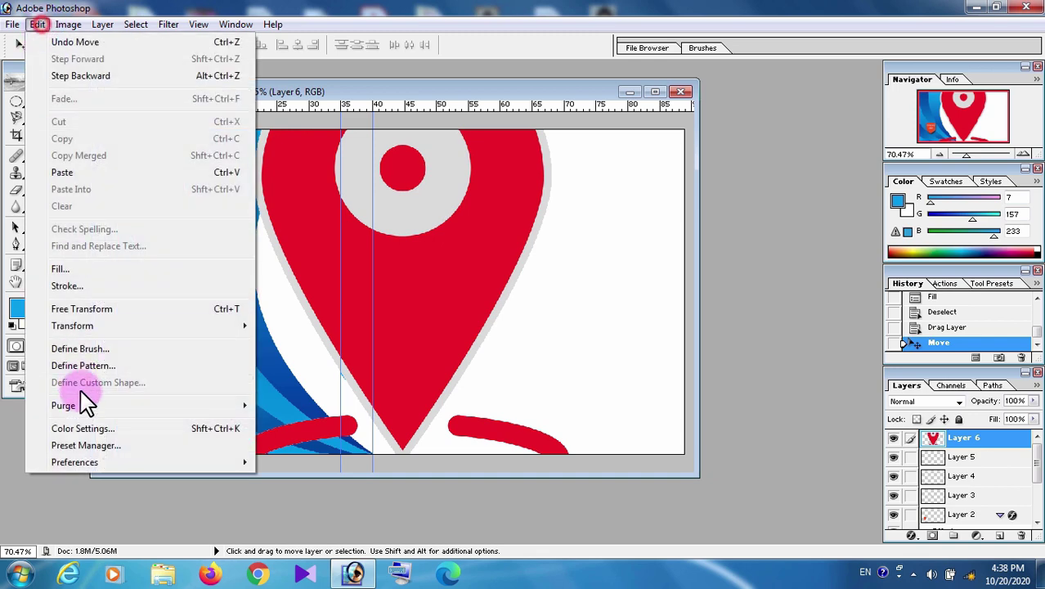
click(102, 308)
mouse_move(406, 286)
mouse_down()
mouse_move(518, 392)
mouse_move(391, 189)
mouse_move(473, 327)
mouse_up()
mouse_move(495, 376)
mouse_down()
mouse_move(452, 327)
mouse_move(408, 429)
mouse_up()
key(Return)
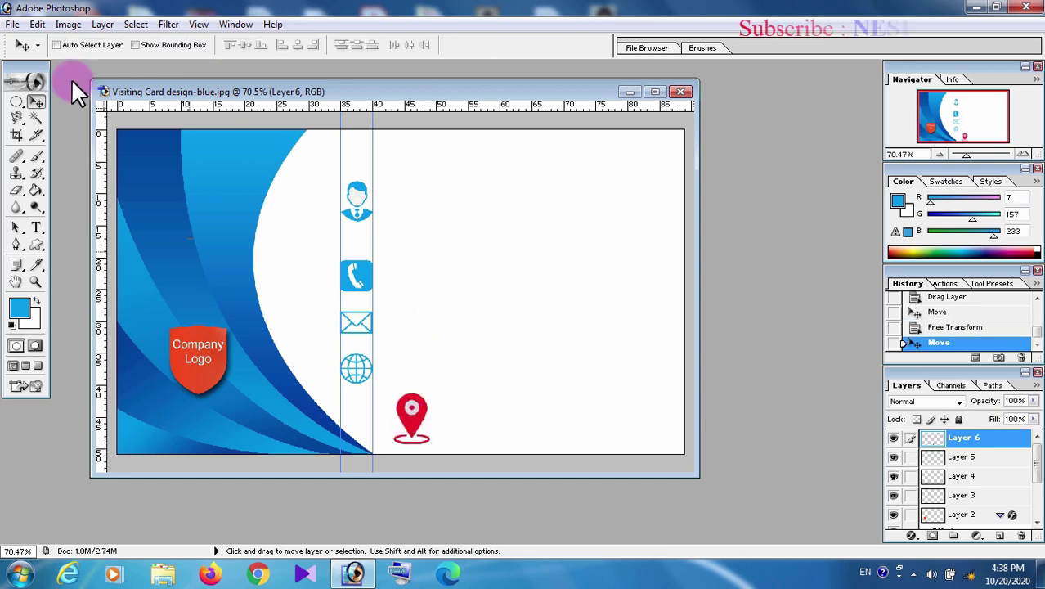
click(38, 23)
click(85, 307)
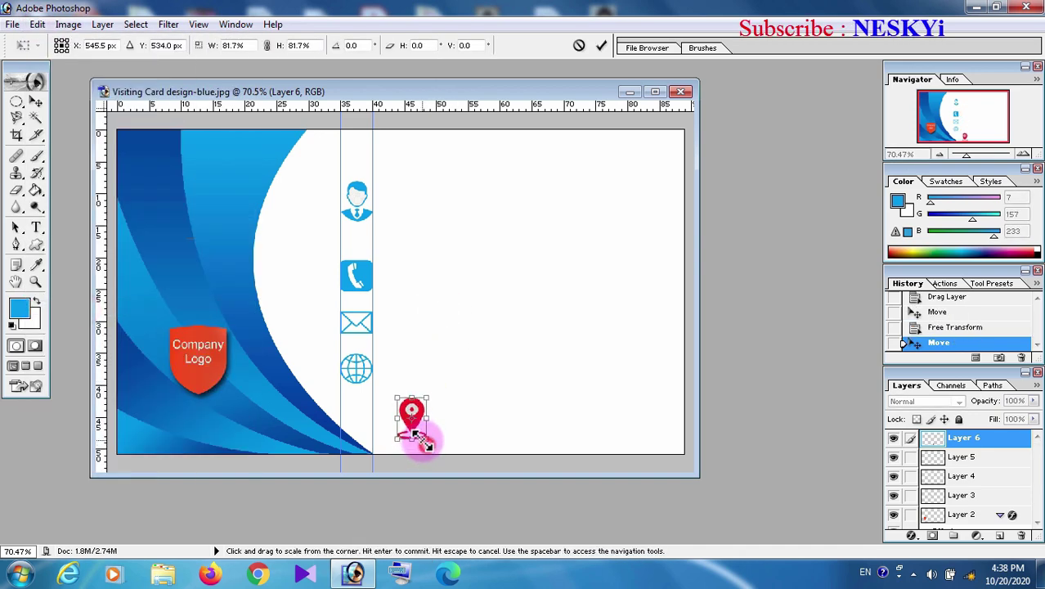
drag(421, 440, 409, 438)
key(Return)
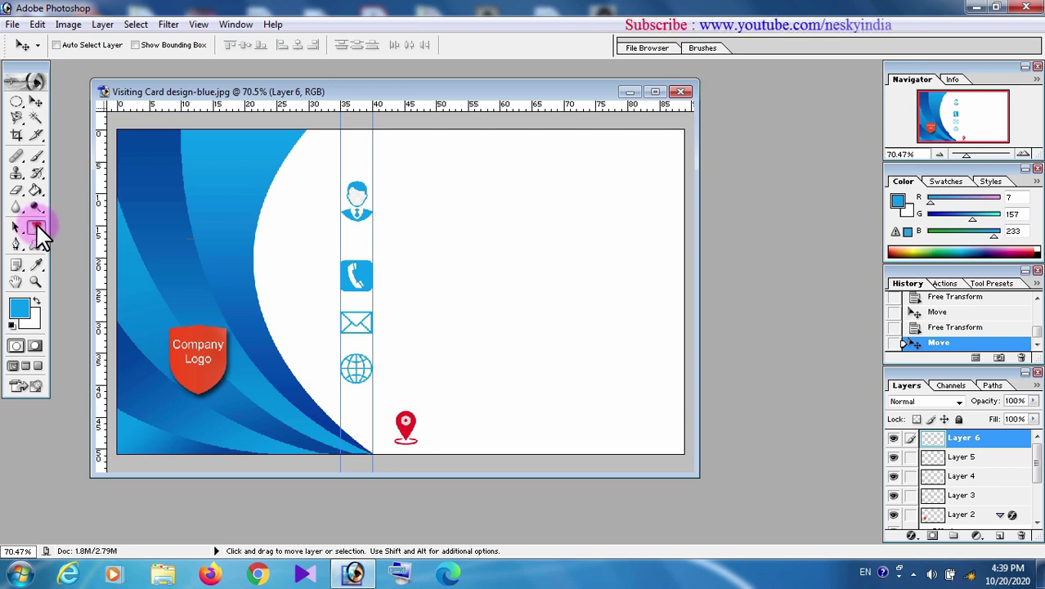
- Add black 'Your Name Here' text on a new layer beside the person icon
click(36, 225)
click(998, 533)
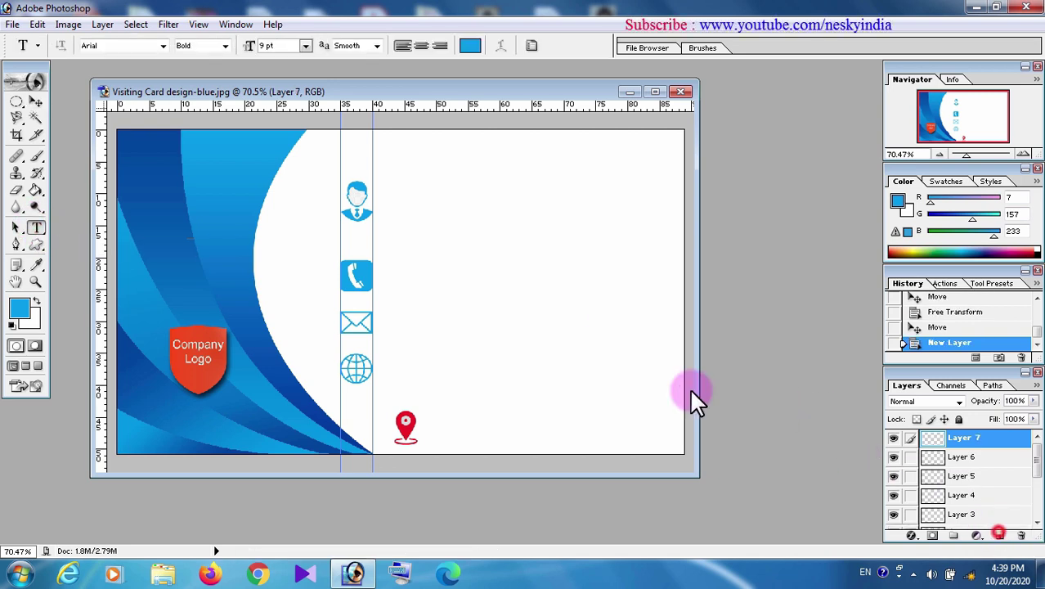
click(405, 193)
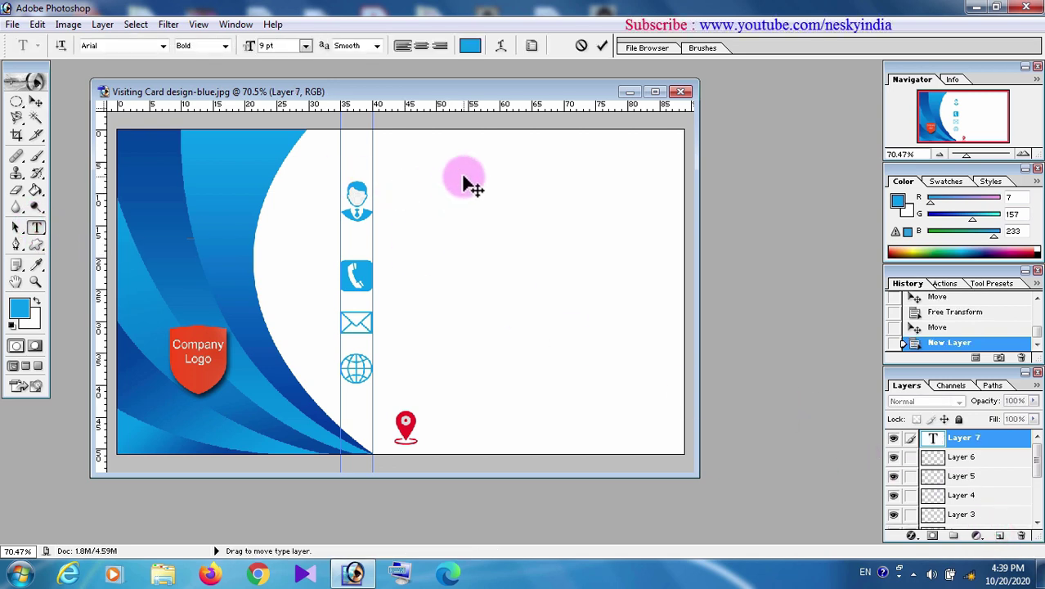
click(19, 309)
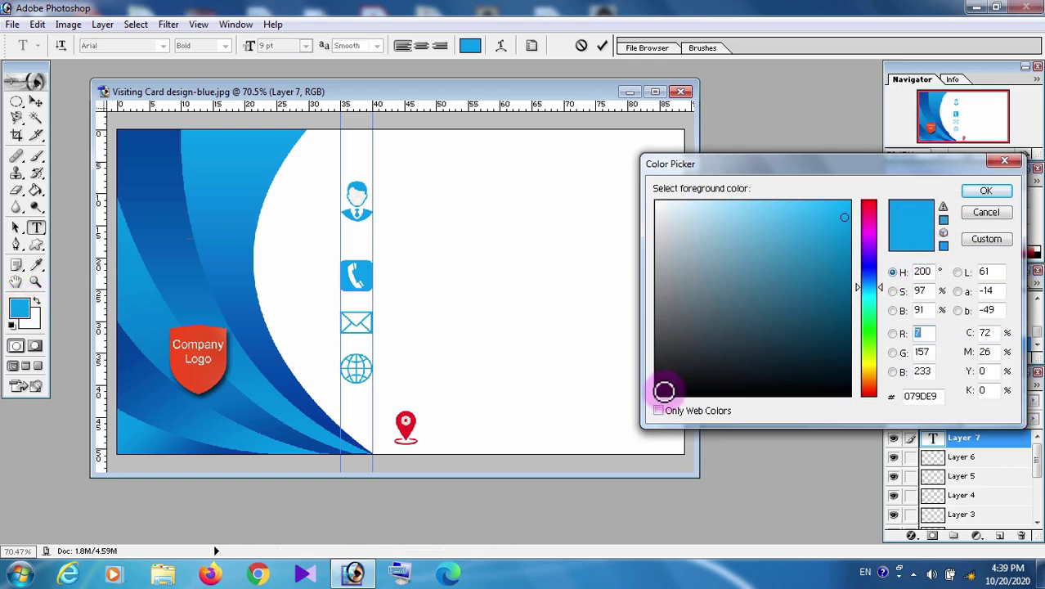
click(659, 394)
click(986, 191)
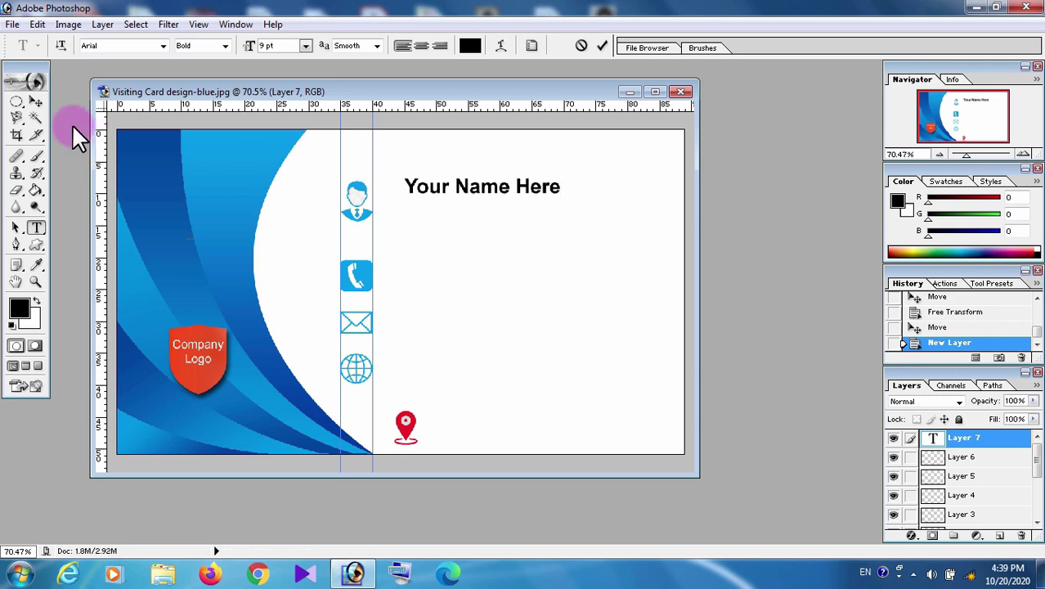
click(36, 102)
drag(463, 192, 457, 199)
- Start a new text line on a fresh layer just below the name
click(36, 229)
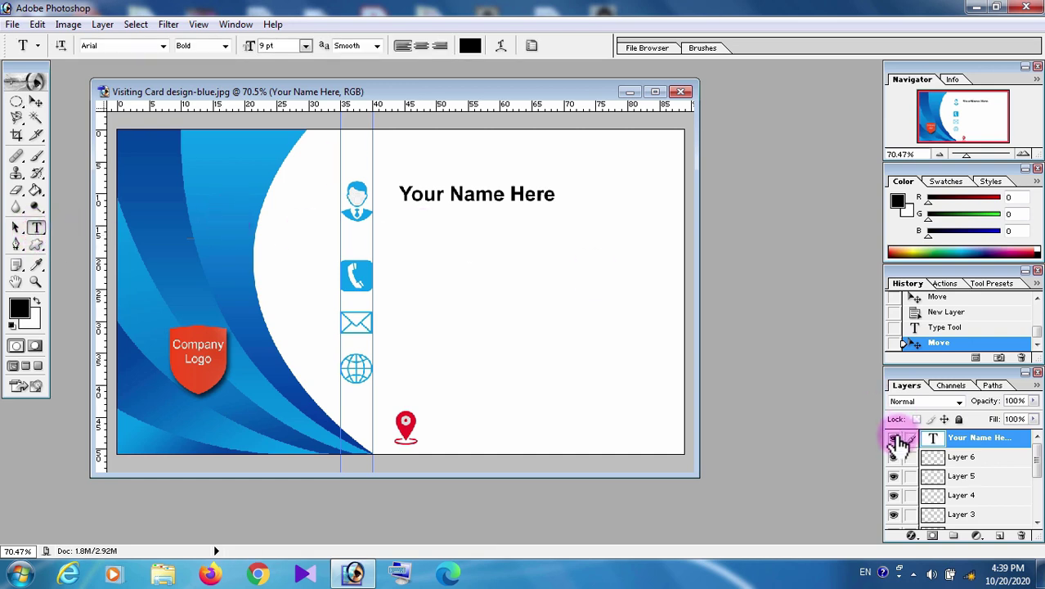
click(999, 535)
click(408, 220)
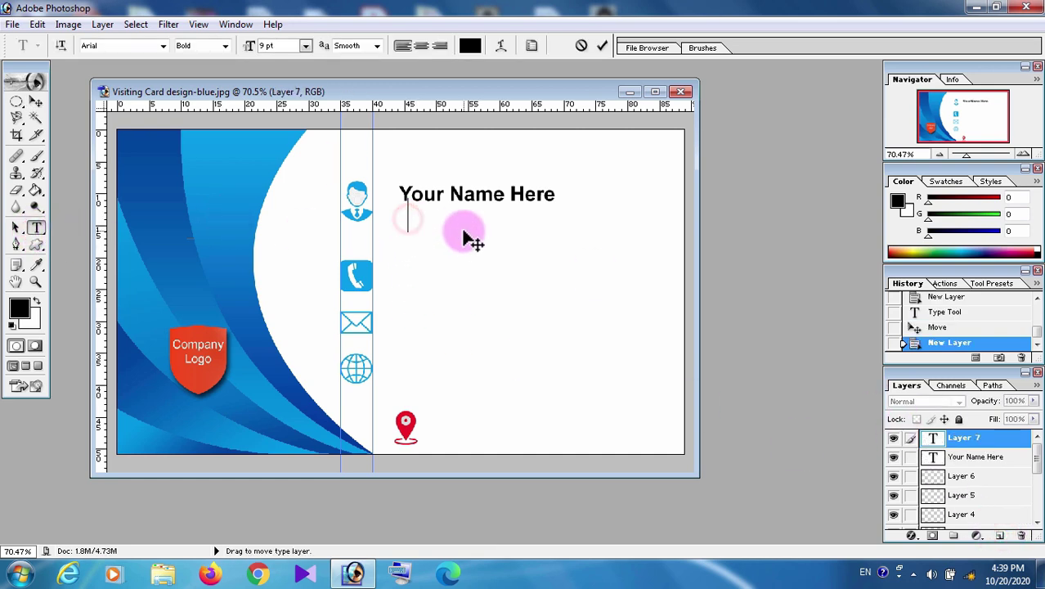
- Type 'Position' below the name and Free Transform it smaller
text(Position)
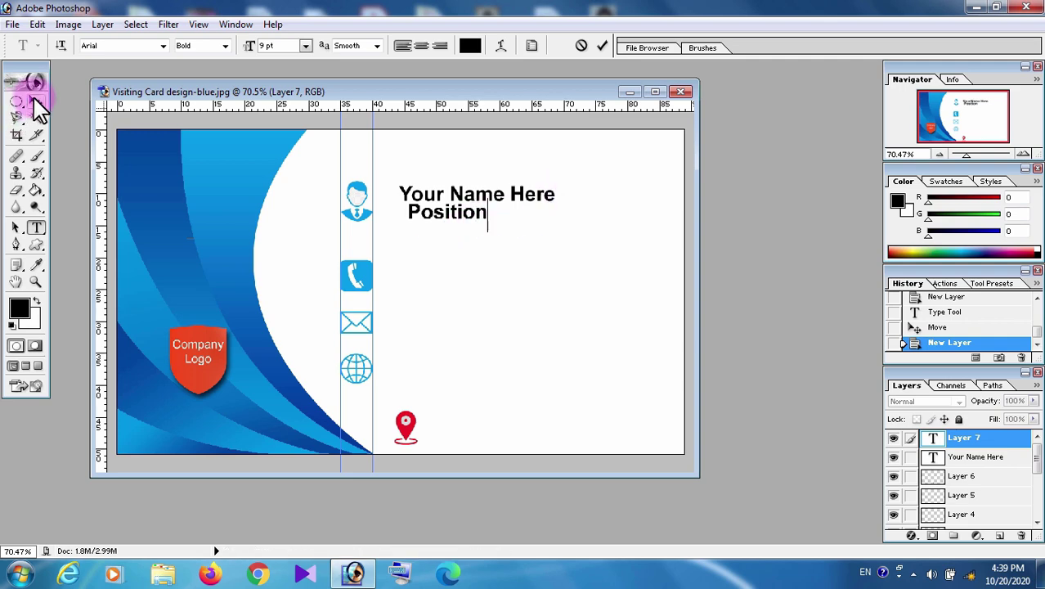
click(35, 100)
click(38, 24)
click(73, 307)
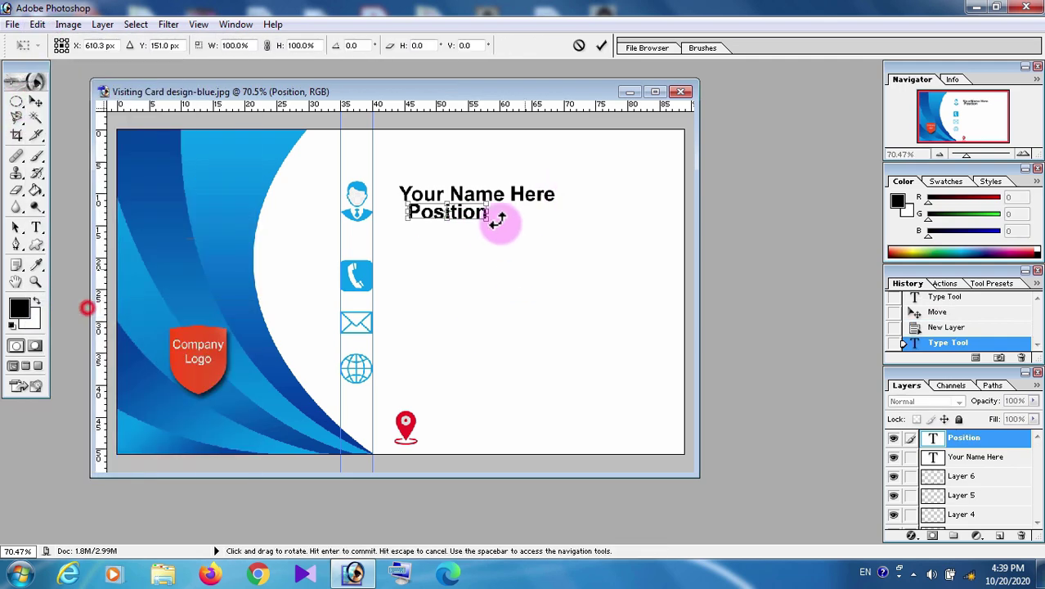
drag(488, 220, 413, 219)
key(Return)
- Change 'Position' from Bold to Regular and align it under the name
click(35, 227)
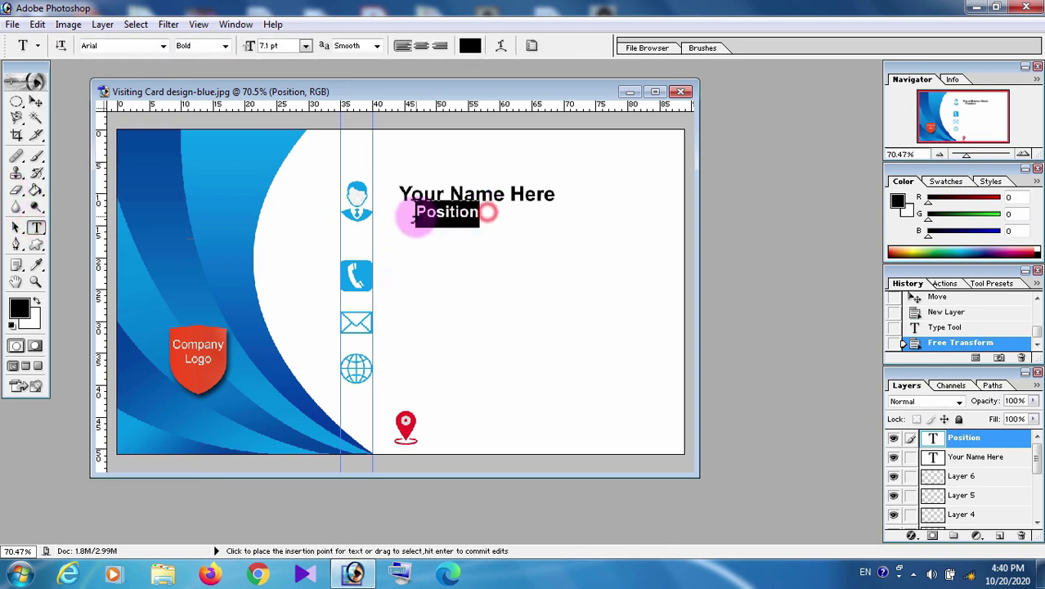
click(205, 45)
click(209, 68)
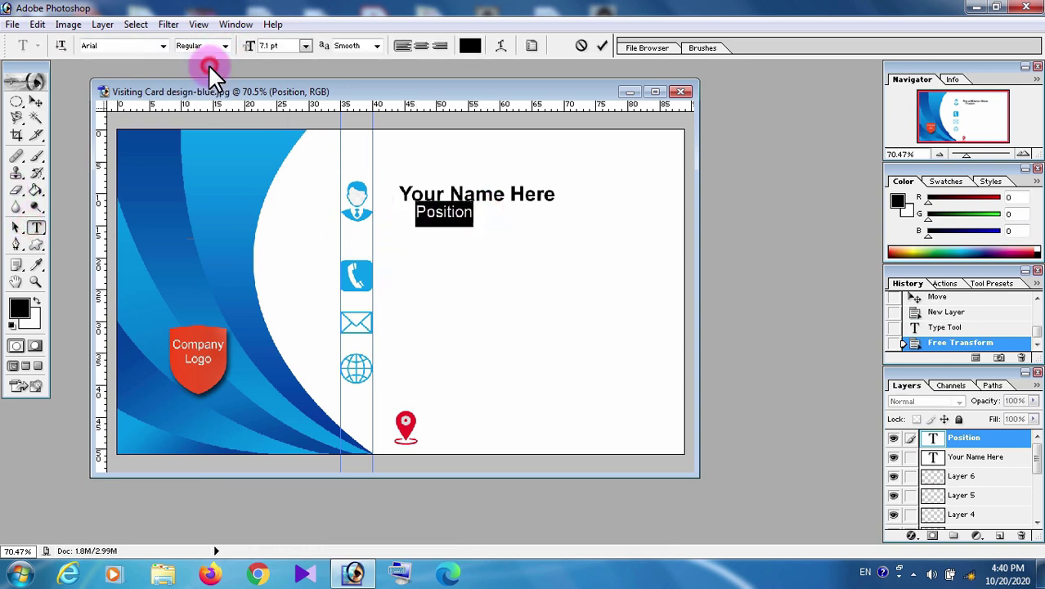
click(36, 101)
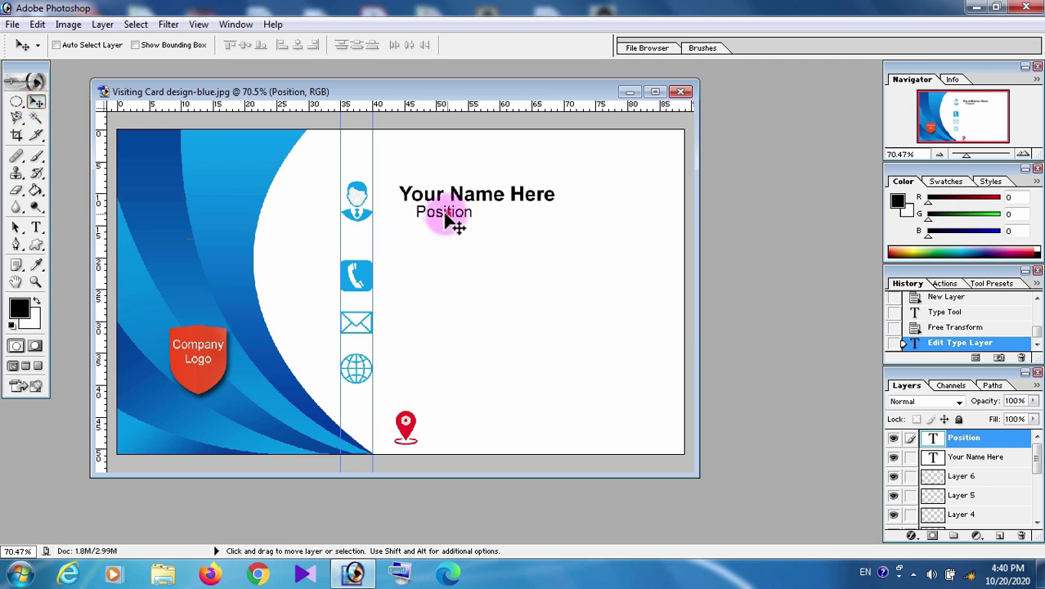
drag(450, 222, 435, 222)
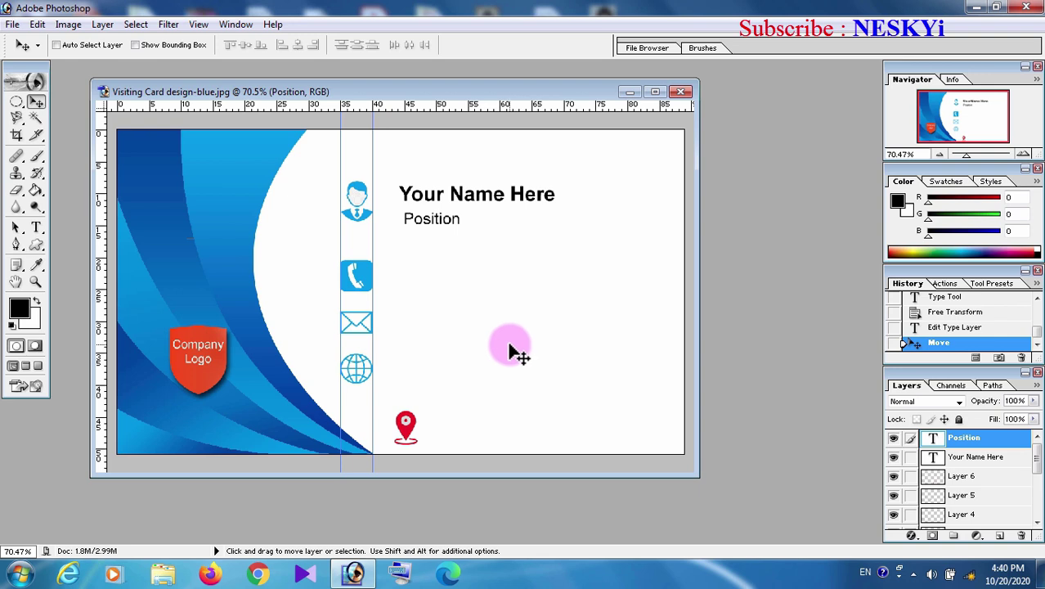
drag(431, 225, 429, 225)
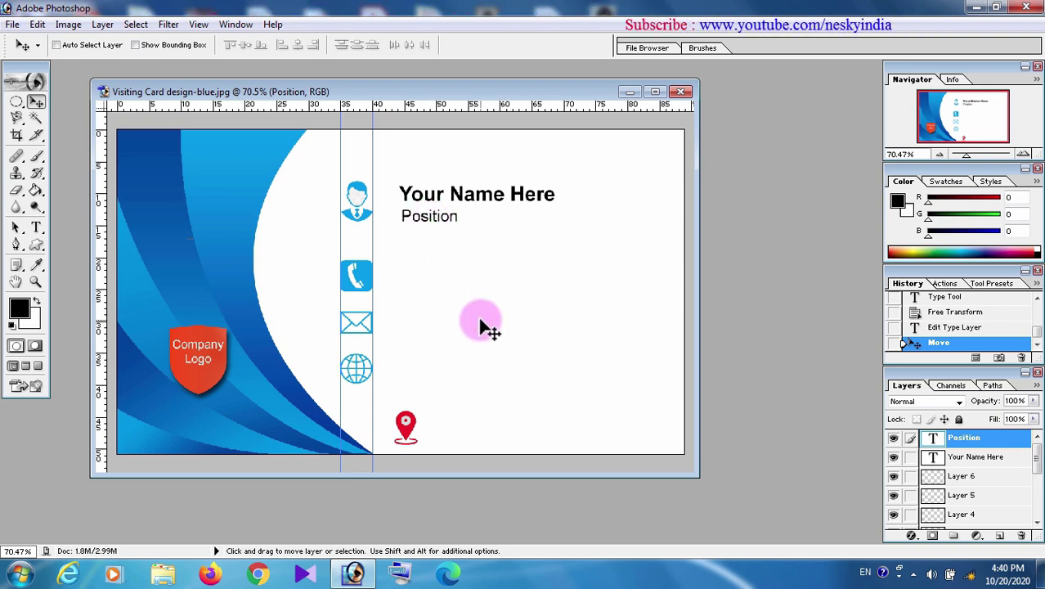
- Scale the 'Your Name Here' layer up to about 136% with Ctrl+T
right_click(523, 203)
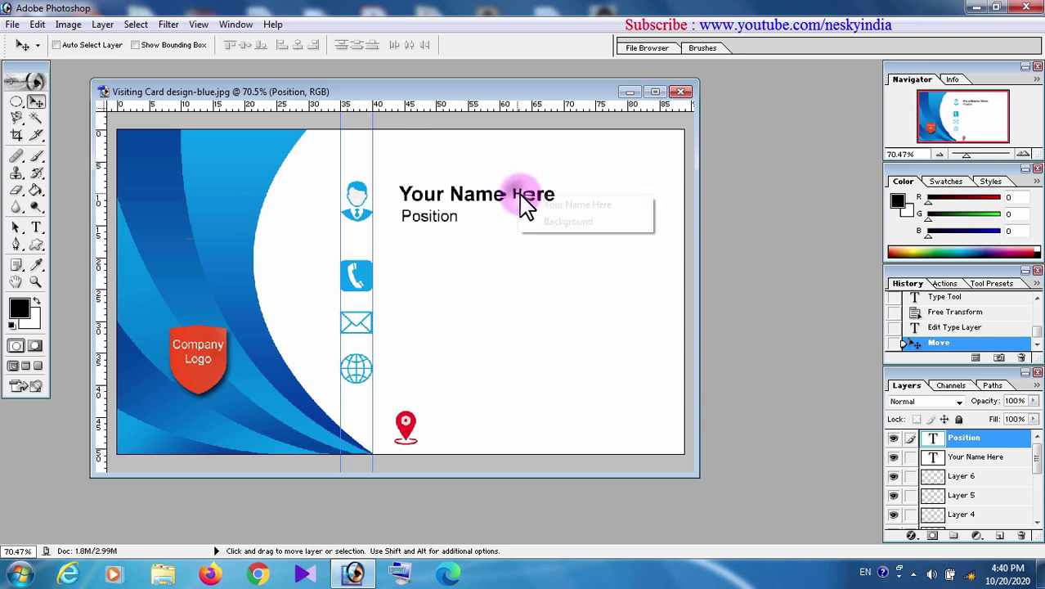
click(540, 211)
key(ctrl+t)
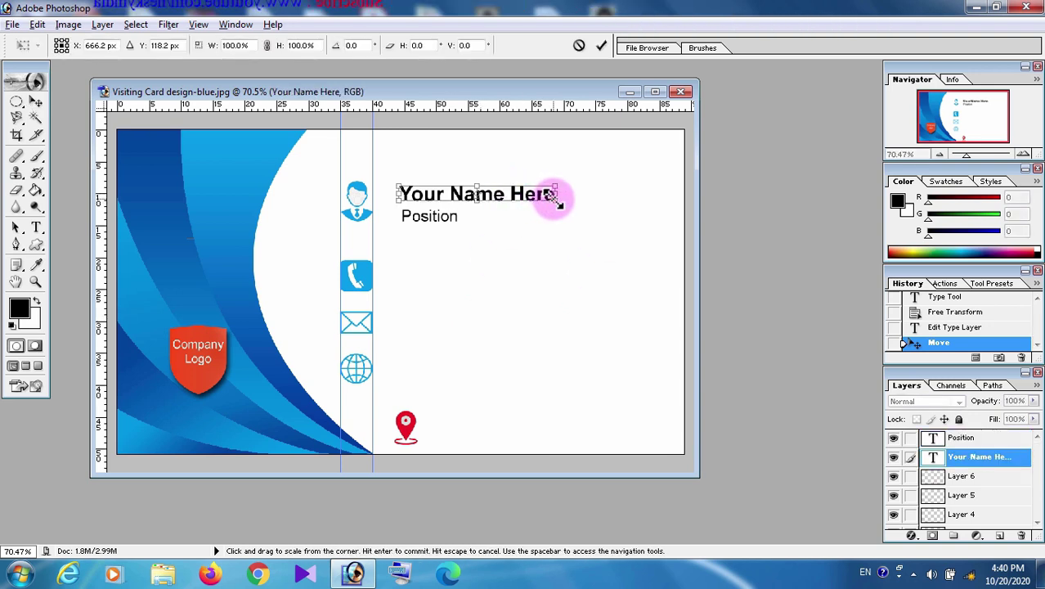
mouse_move(559, 206)
mouse_down()
mouse_move(579, 204)
mouse_move(527, 202)
mouse_move(535, 200)
mouse_up()
key(Return)
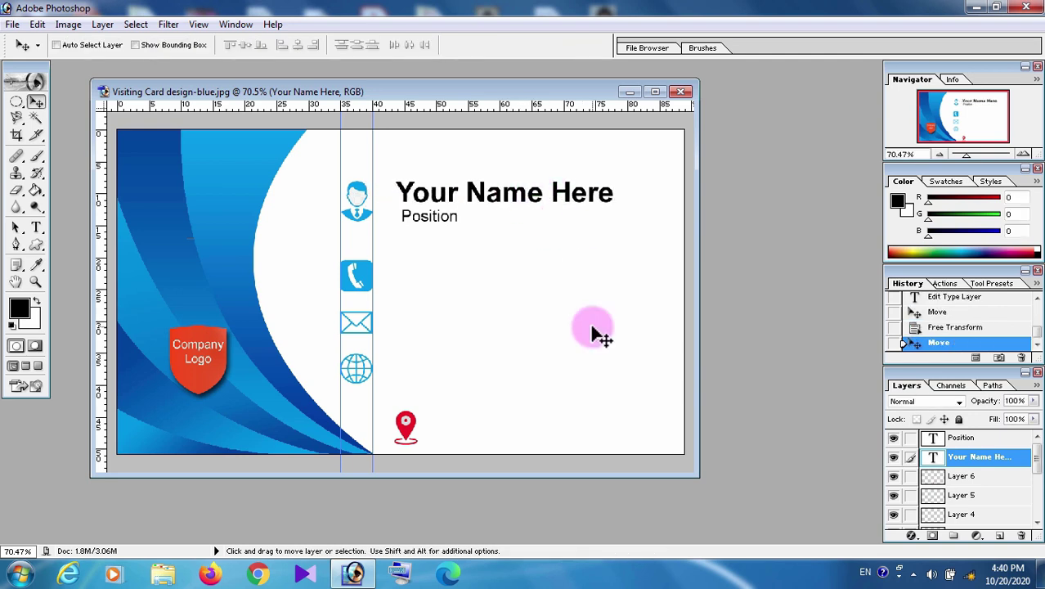
- Type the phone number at 9 pt on a new layer beside the phone icon
click(982, 438)
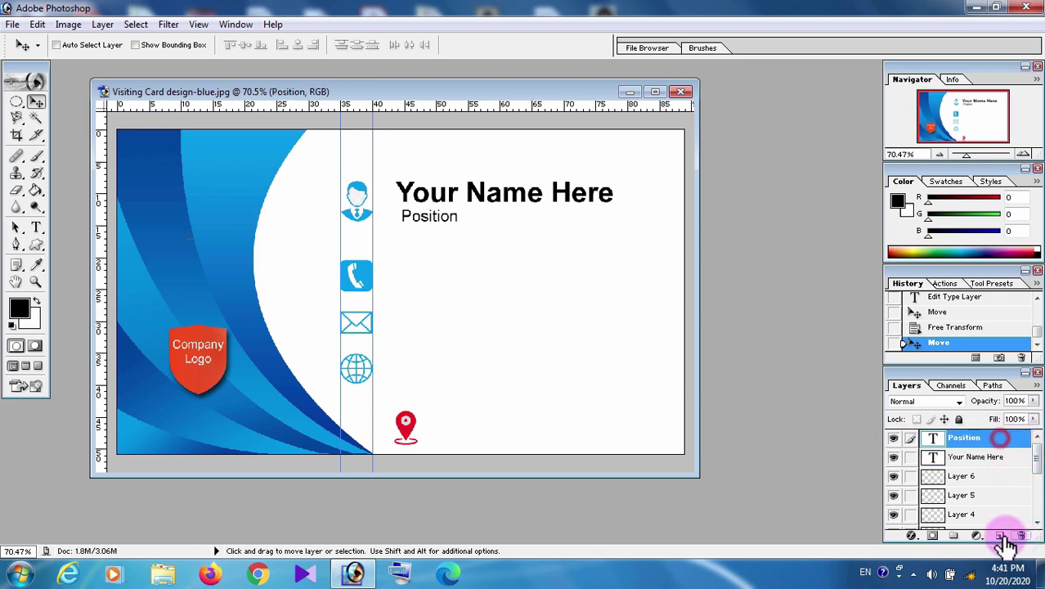
click(1000, 535)
click(35, 227)
click(401, 278)
text(+91- 9954xxxx66)
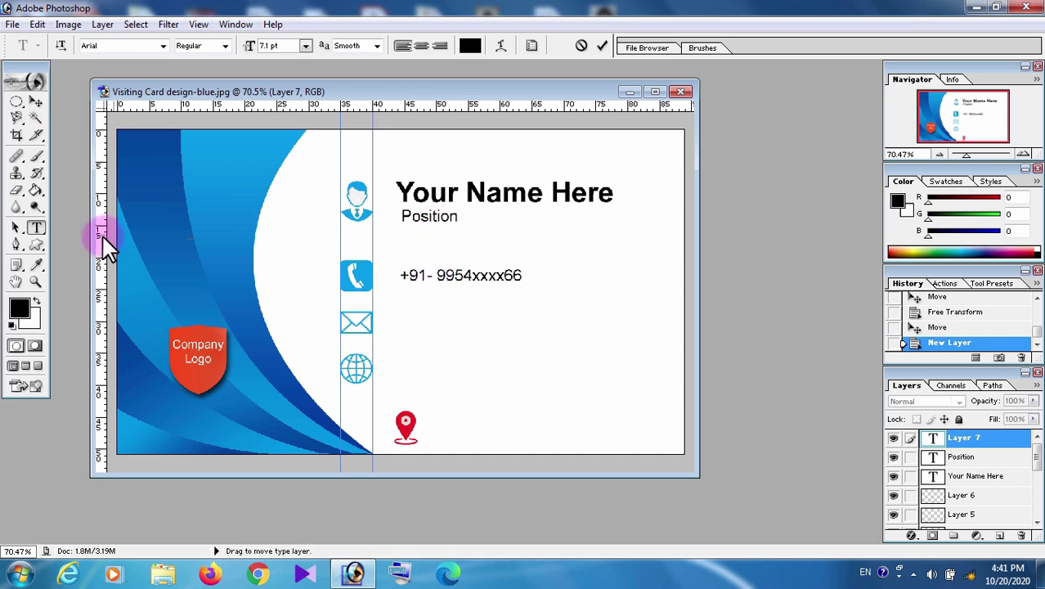
drag(523, 276, 399, 275)
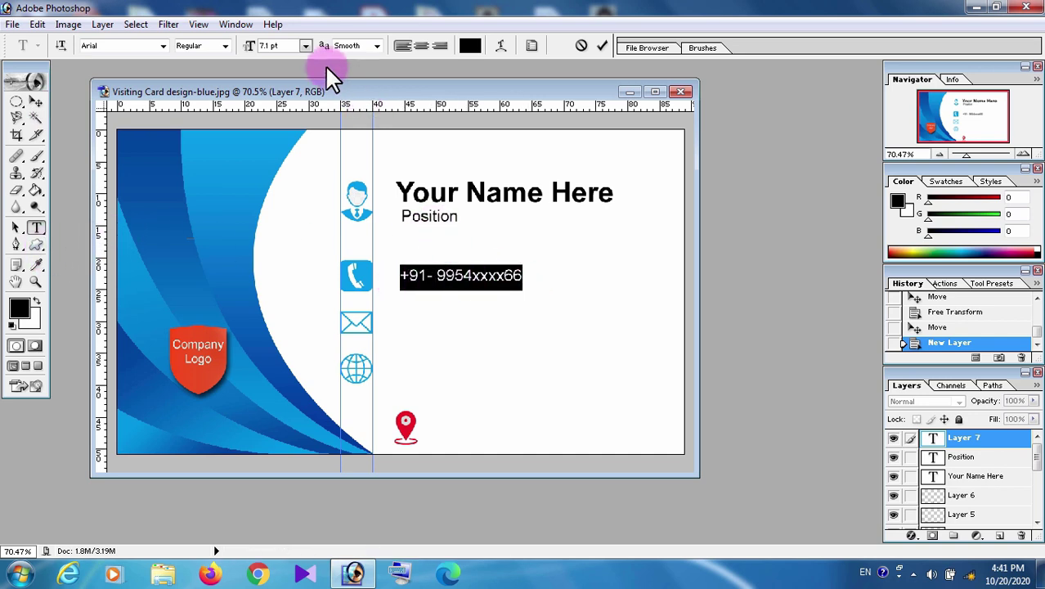
click(305, 46)
click(288, 129)
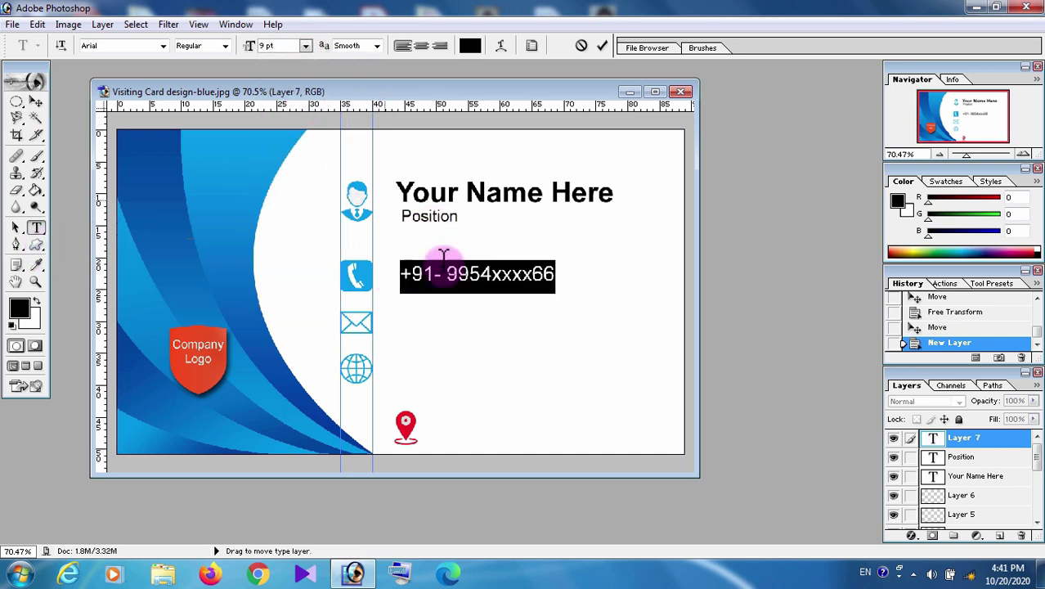
click(36, 101)
drag(484, 274, 490, 281)
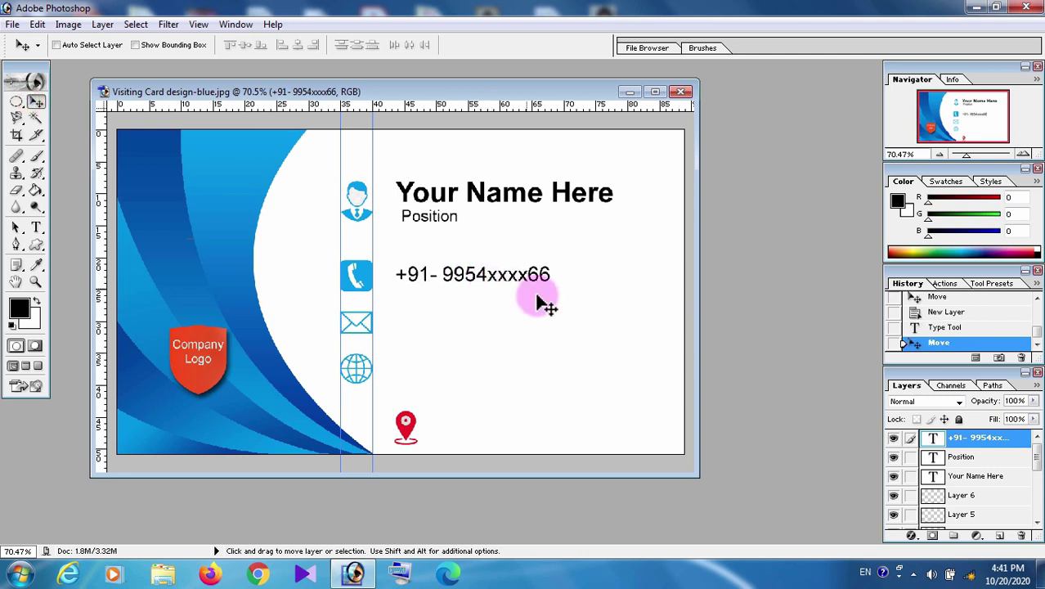
click(36, 227)
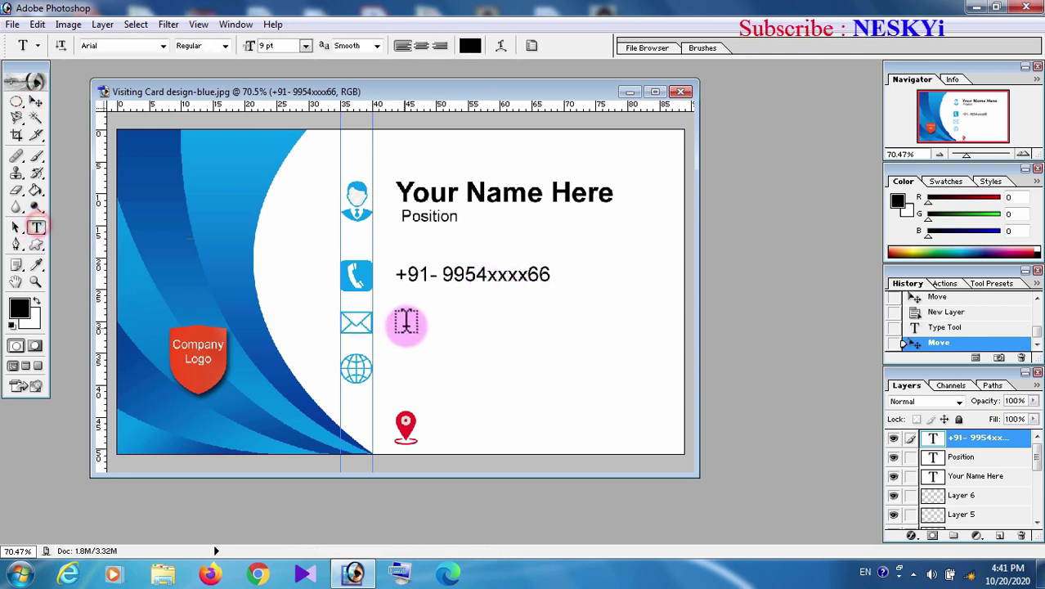
- Add 'Your Email ID' text on a new layer aligned beside the envelope icon
click(1004, 535)
click(407, 326)
text(Your)
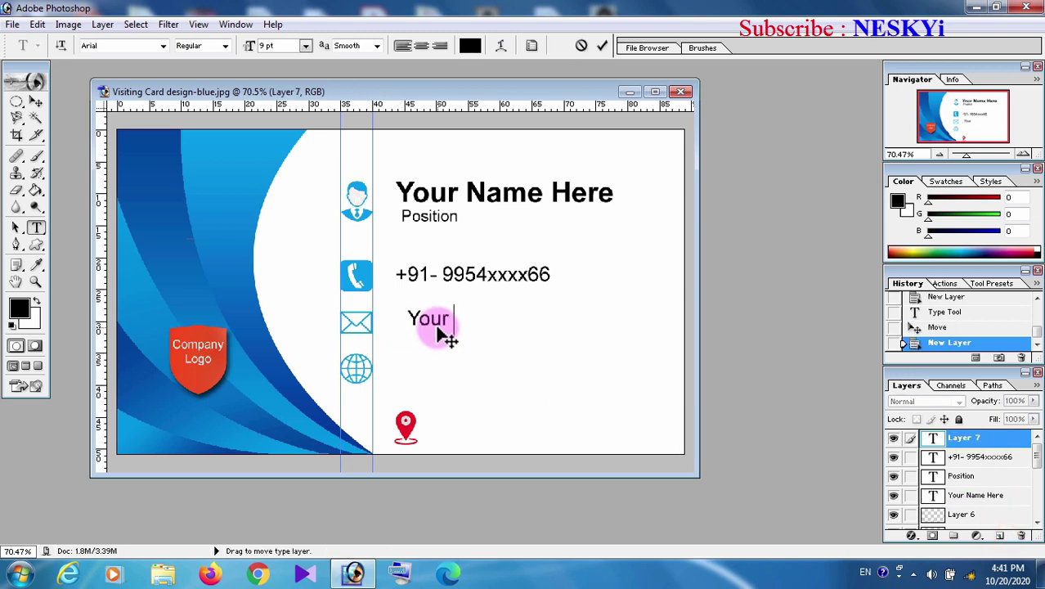
text(Email ID)
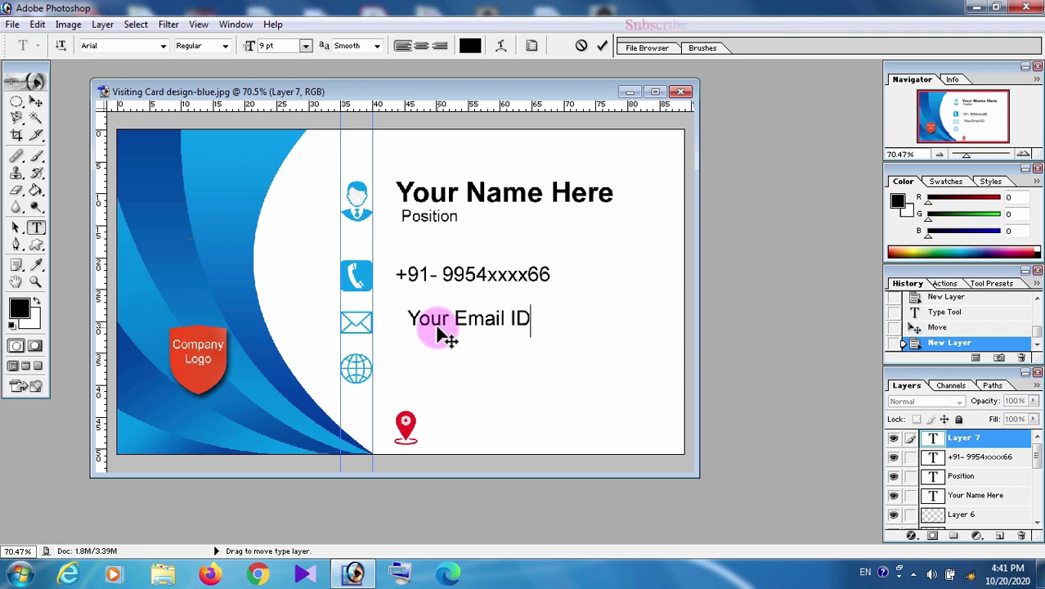
click(35, 100)
mouse_move(498, 333)
mouse_down()
mouse_move(479, 328)
mouse_move(489, 334)
mouse_up()
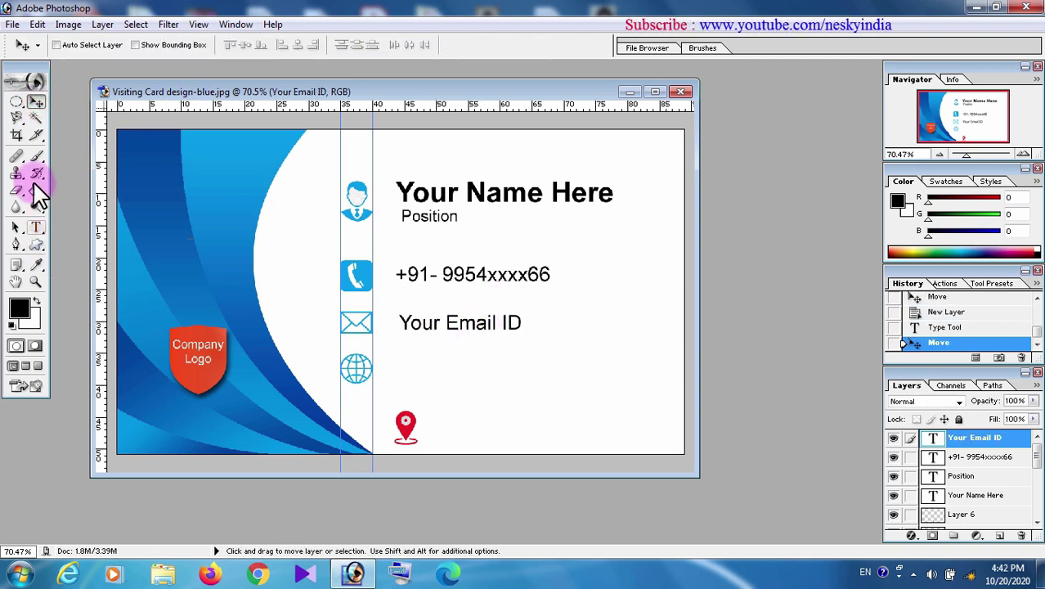
- Add 'Website' text beside the globe icon, level with it
click(35, 227)
click(402, 372)
text(Website)
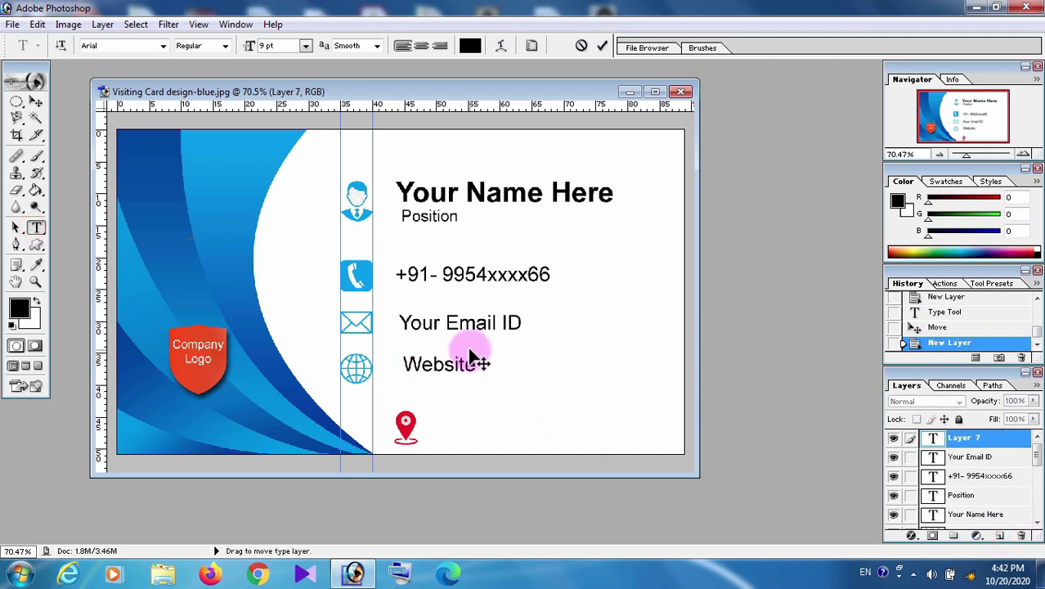
click(36, 101)
click(456, 370)
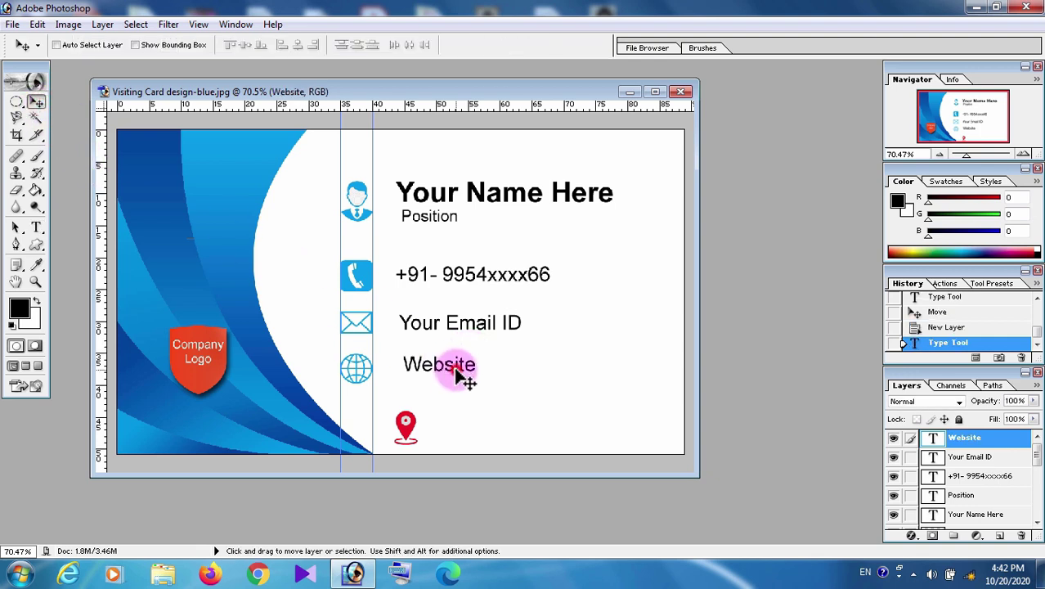
drag(458, 374, 455, 382)
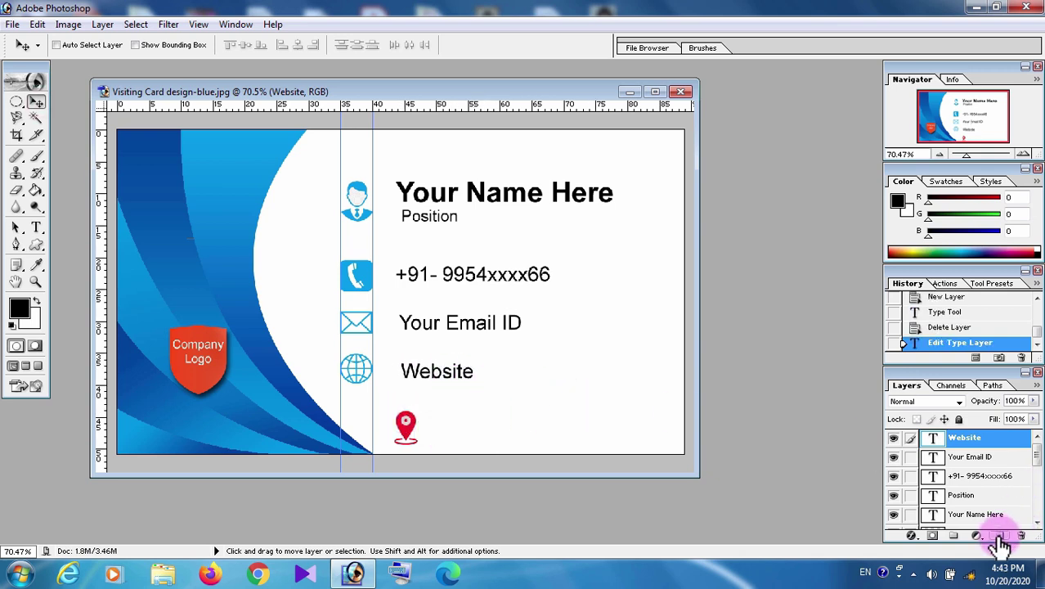
click(999, 536)
- Start a red text line beside the location pin
click(36, 227)
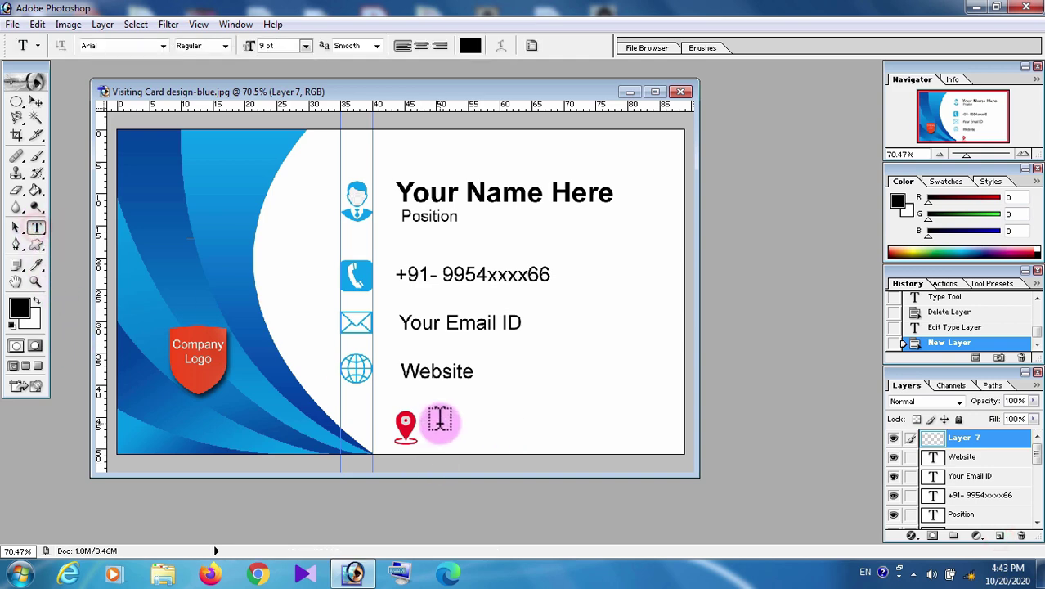
click(442, 422)
click(470, 45)
drag(818, 210, 851, 204)
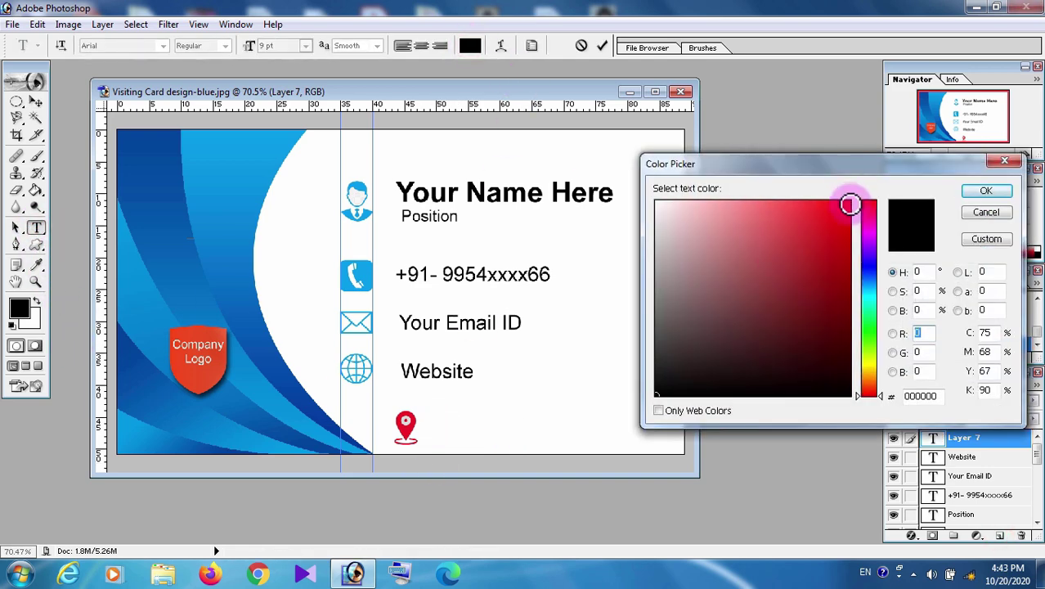
click(987, 192)
click(646, 304)
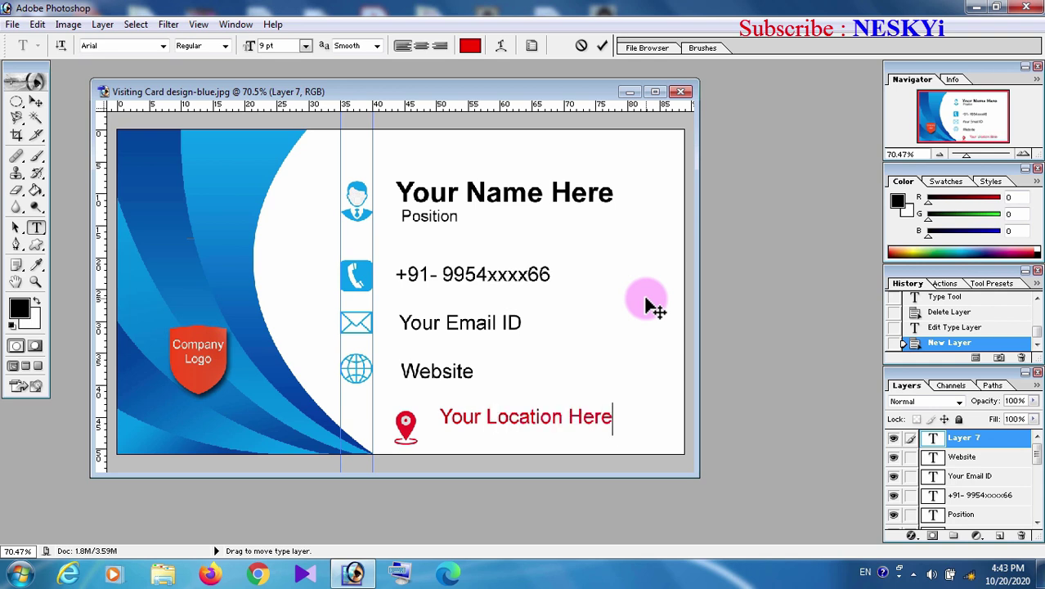
text(,)
- Set the address to 6 pt and complete 'Your Location Here, Your Street, Postal: xxxxxx'
drag(625, 417, 345, 240)
click(305, 45)
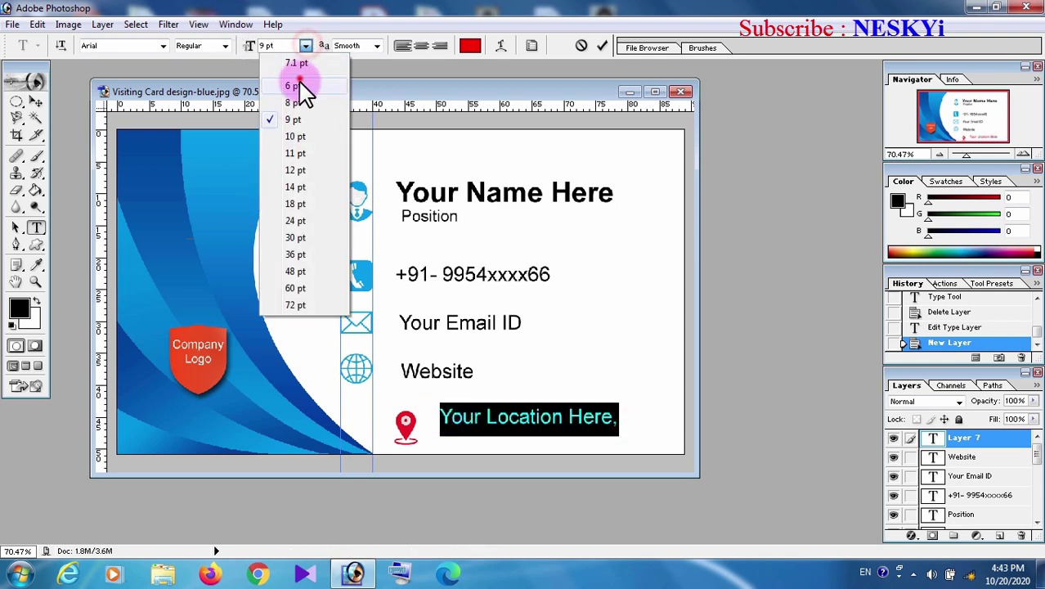
click(298, 86)
click(566, 419)
text(Your)
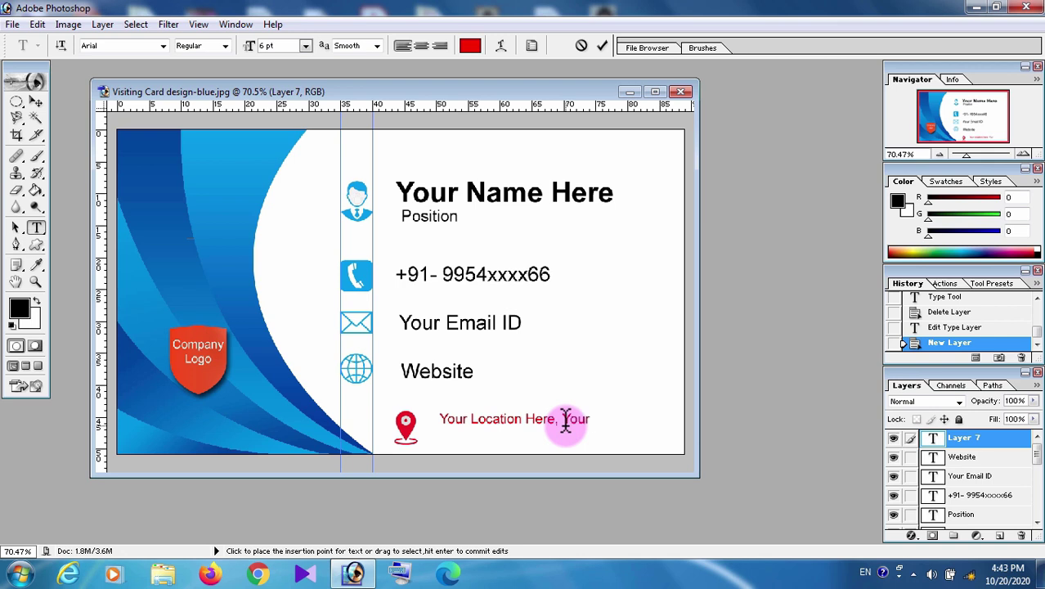
text( Street,)
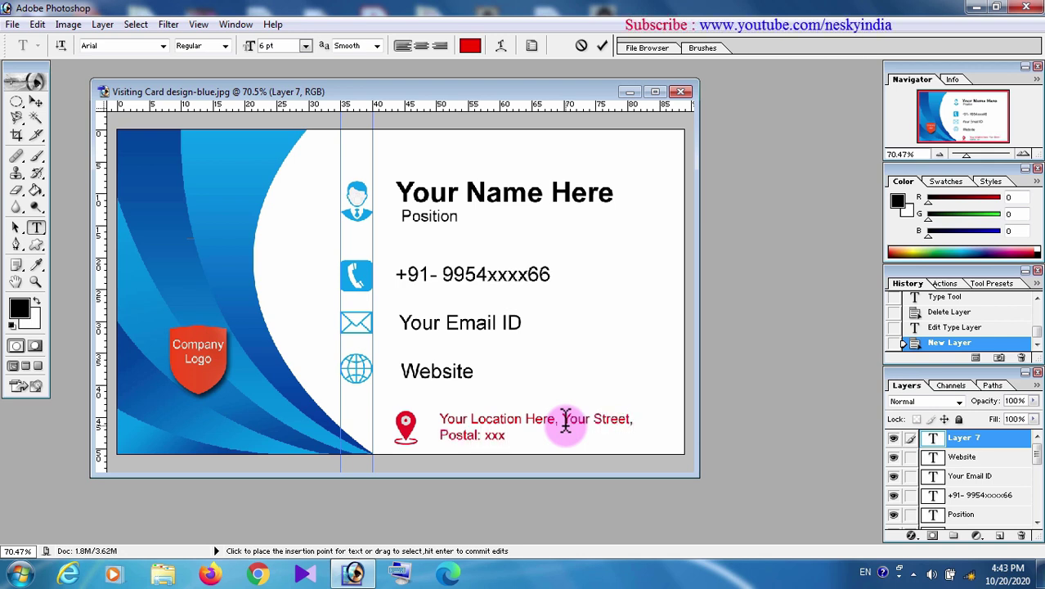
click(36, 102)
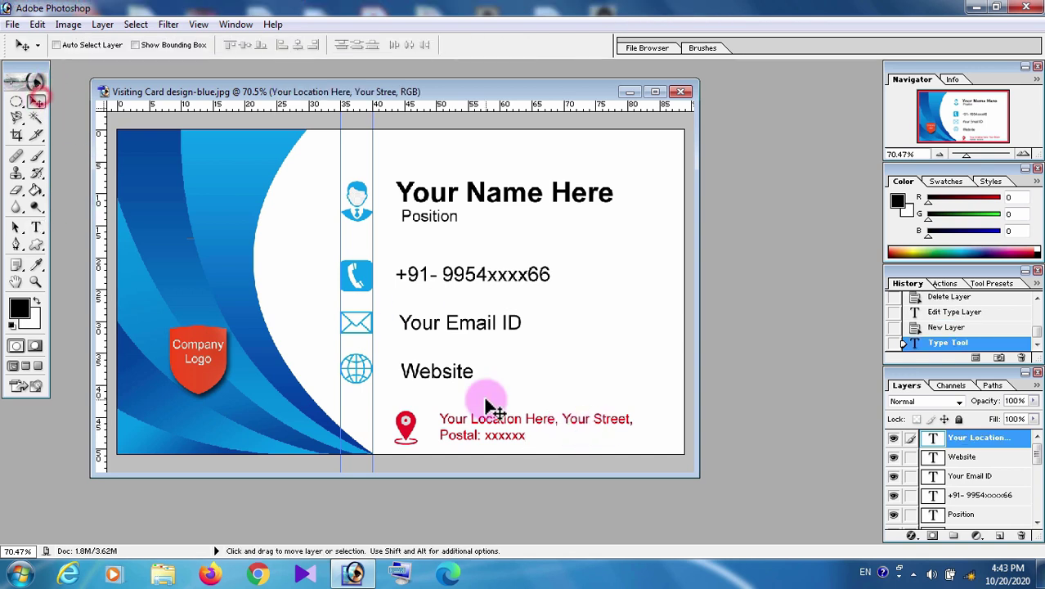
click(36, 228)
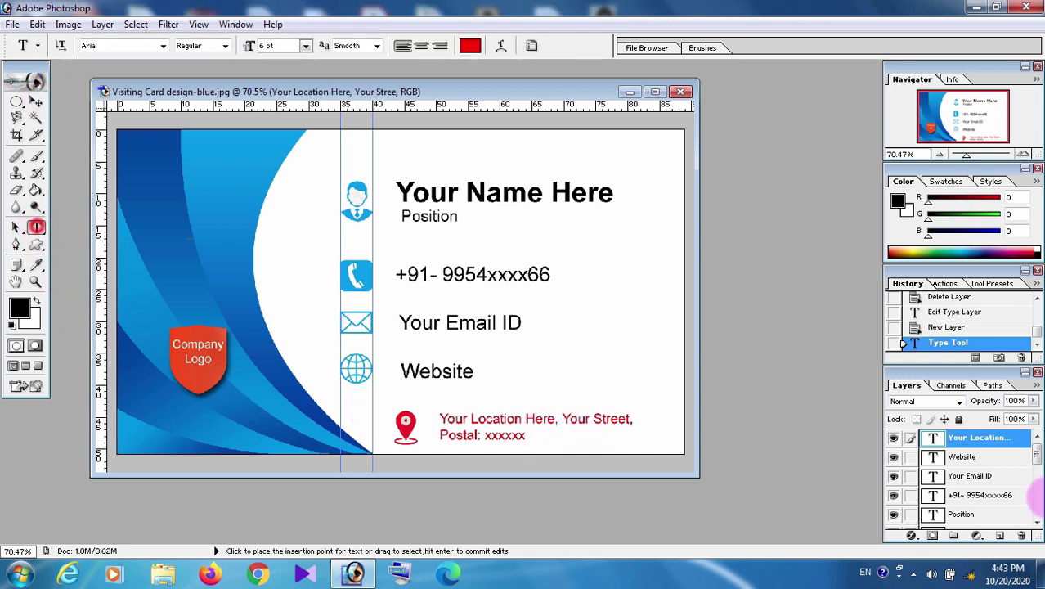
click(999, 536)
- Type 'Company Name' in white just under the company logo
click(155, 417)
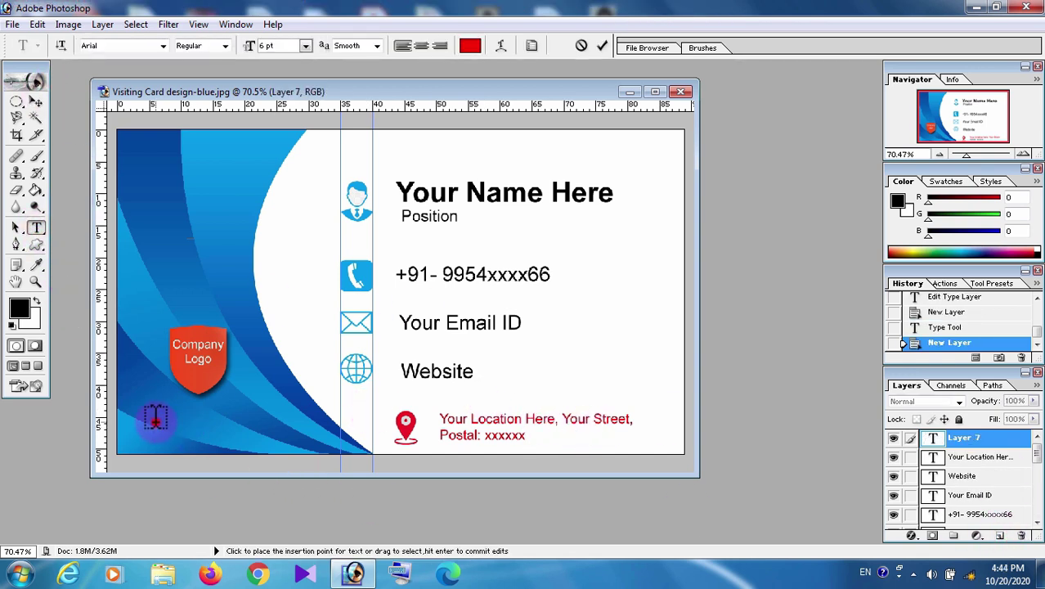
click(470, 45)
click(657, 203)
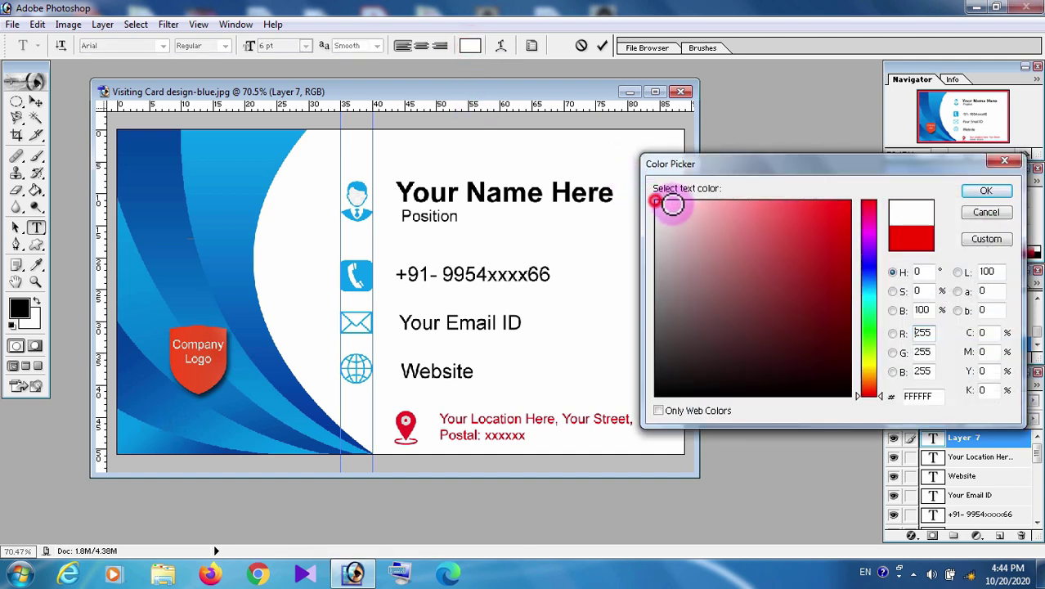
click(982, 190)
text(Company Name)
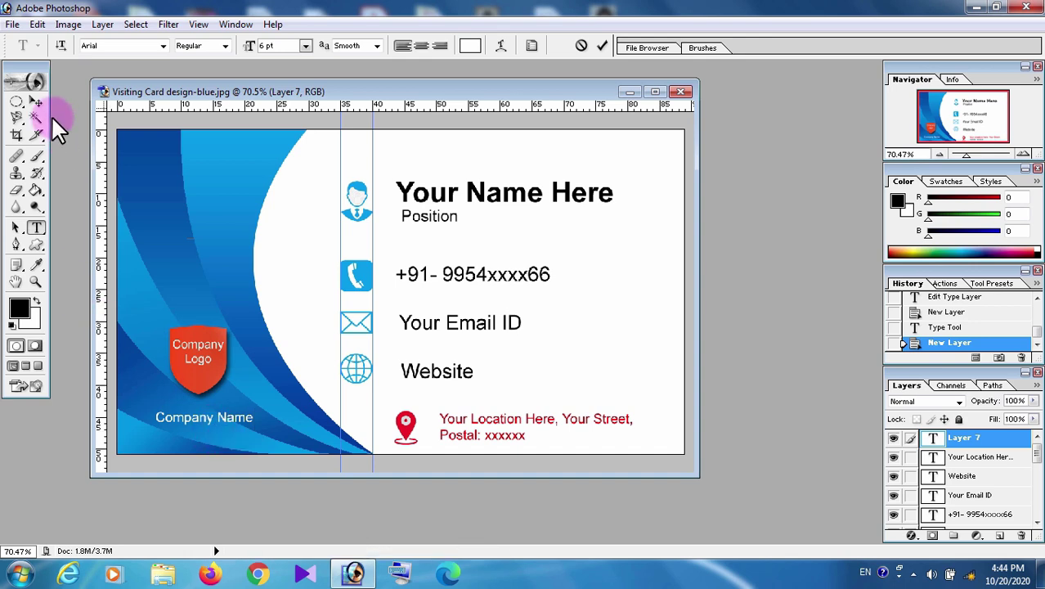
click(35, 101)
drag(208, 425, 202, 418)
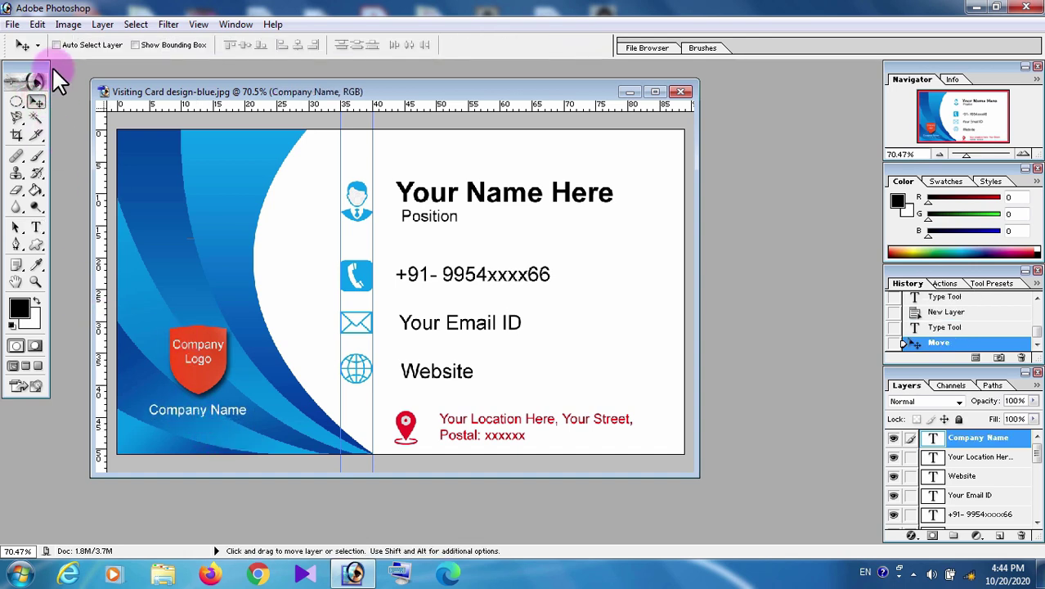
- Enlarge 'Company Name' to about 151% and set its font style to Bold
click(37, 24)
click(103, 307)
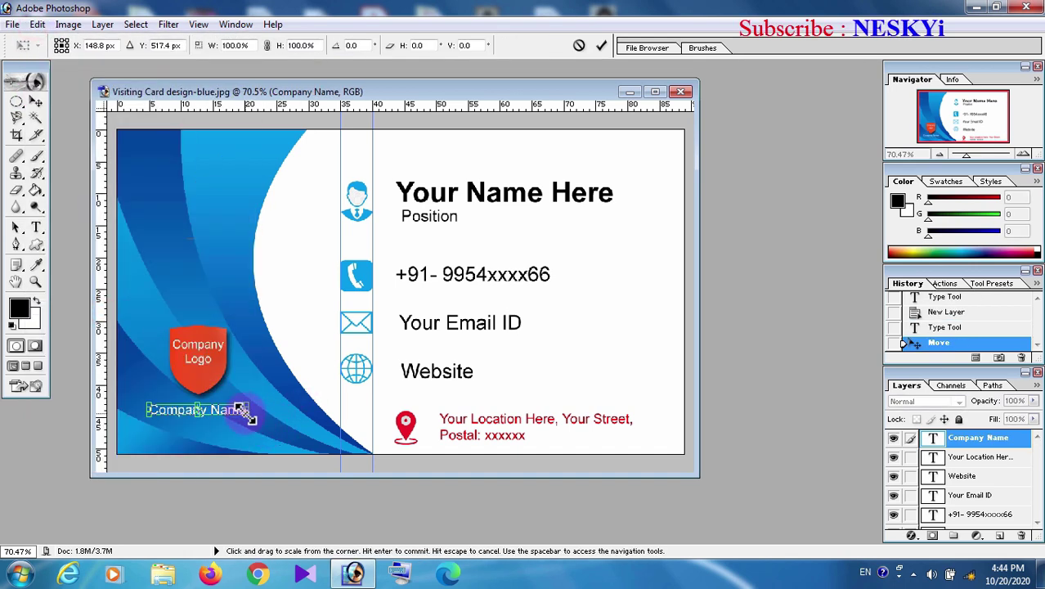
drag(242, 409, 273, 417)
key(Return)
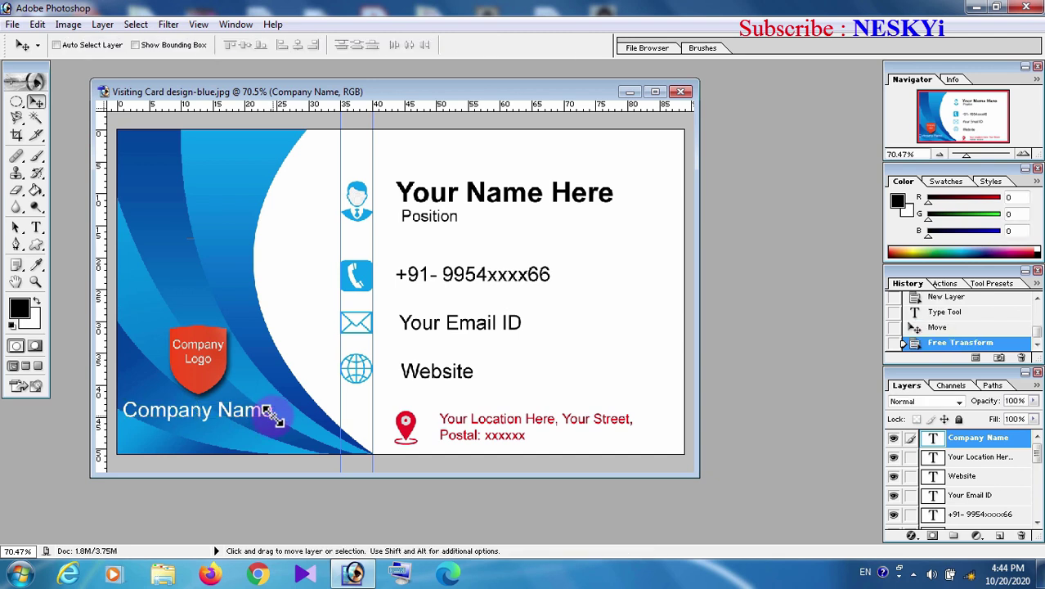
click(35, 226)
triple_click(148, 407)
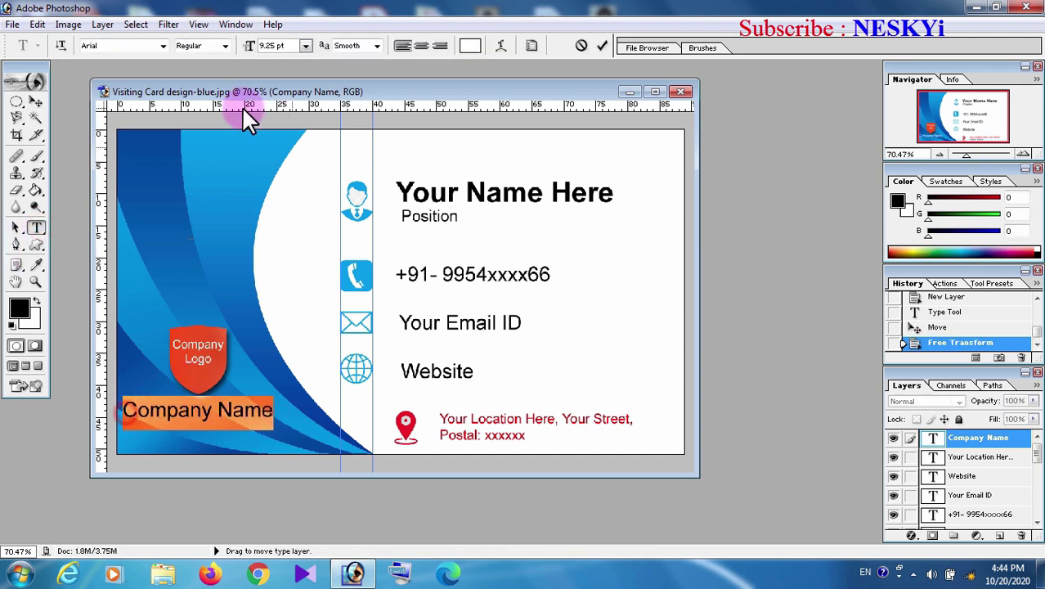
click(222, 49)
click(203, 84)
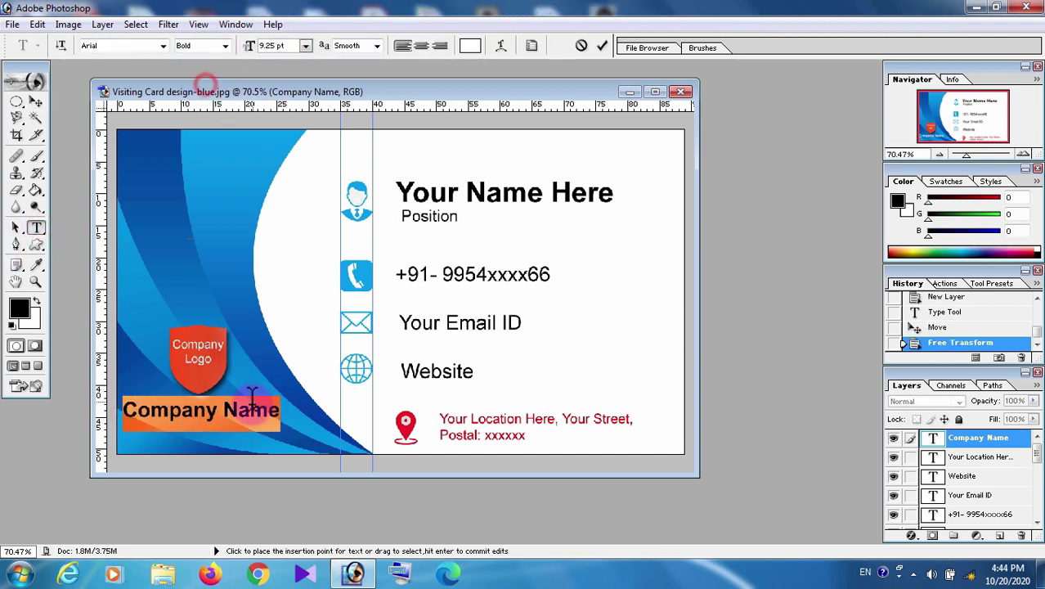
click(36, 103)
- Apply a Drop Shadow layer style to Company Name, then clear all guides
right_click(979, 437)
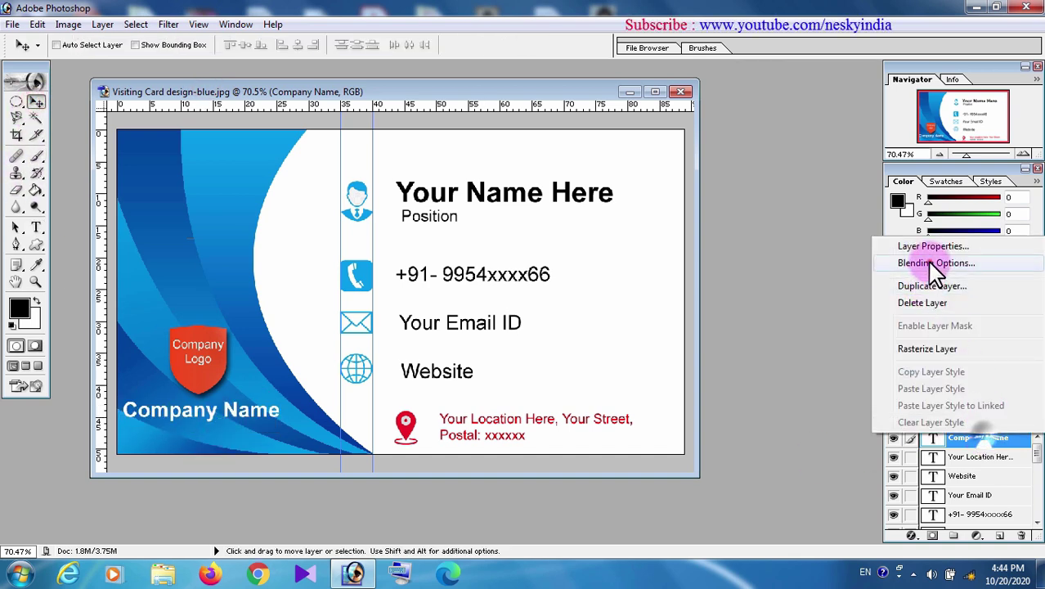
click(926, 259)
click(564, 236)
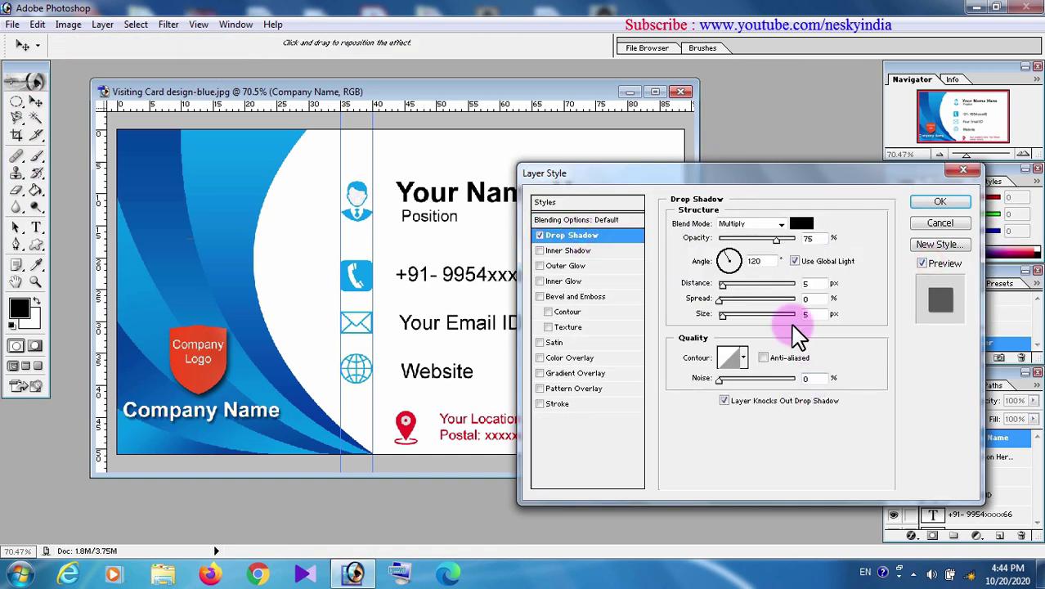
click(941, 203)
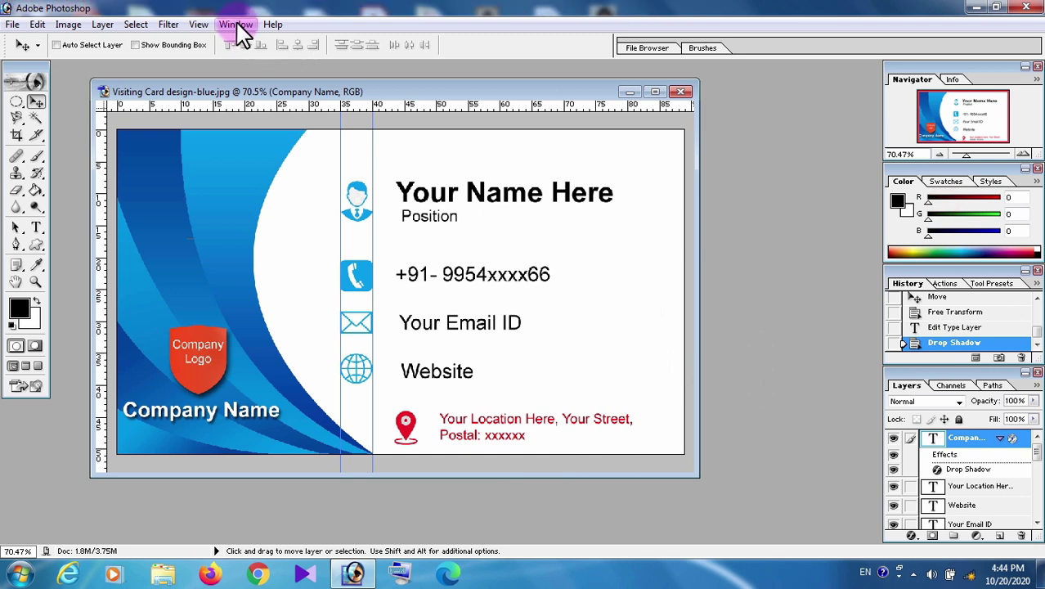
click(198, 24)
click(226, 309)
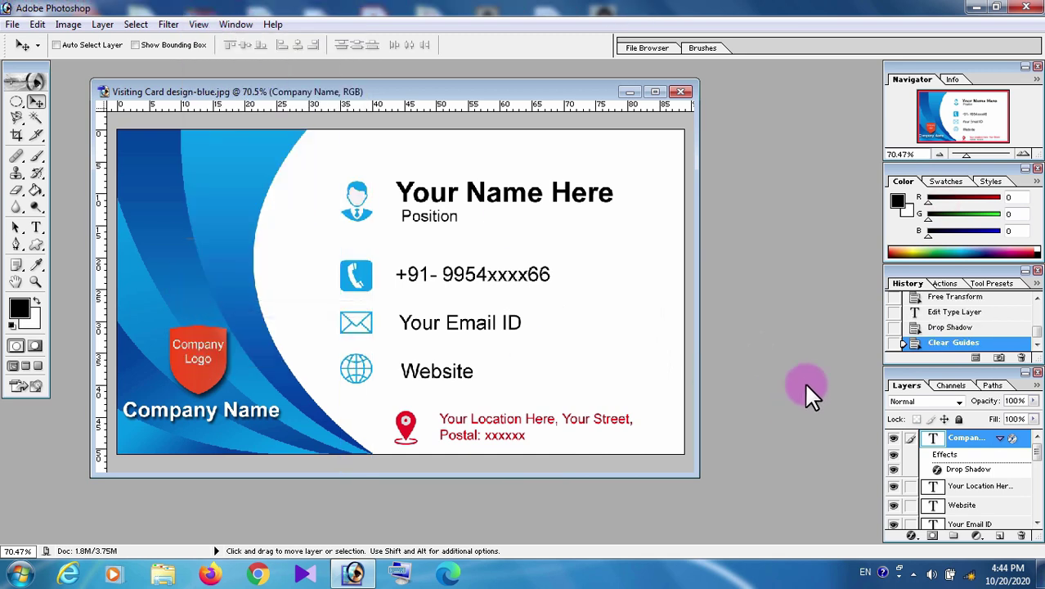